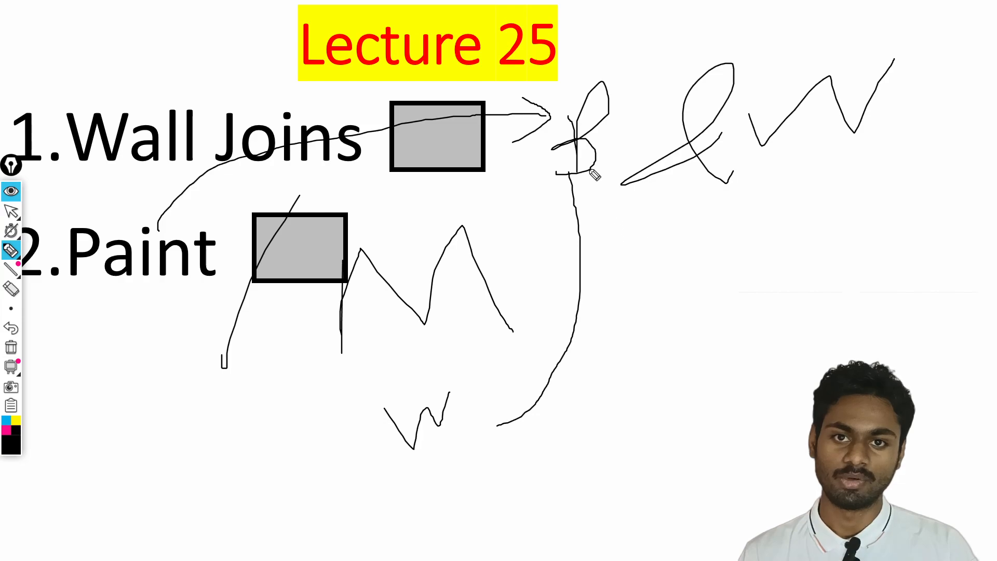
Clear all ink annotations from the Lecture 25 slide and collapse the annotation toolbar.
left_click_drag(482, 290, 642, 285)
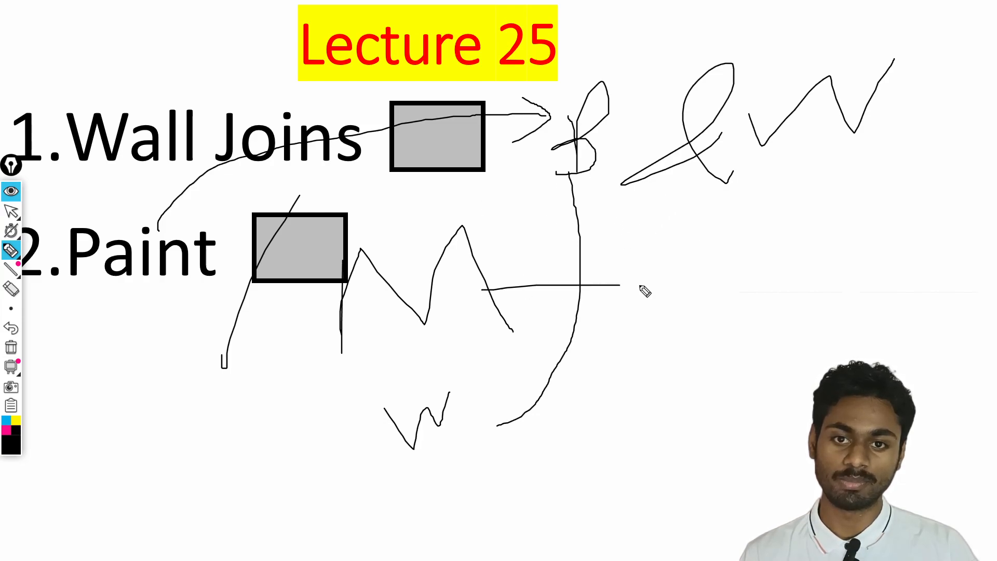
mouse_move(715, 271)
left_mouse_down()
mouse_move(719, 326)
mouse_move(727, 316)
left_mouse_up()
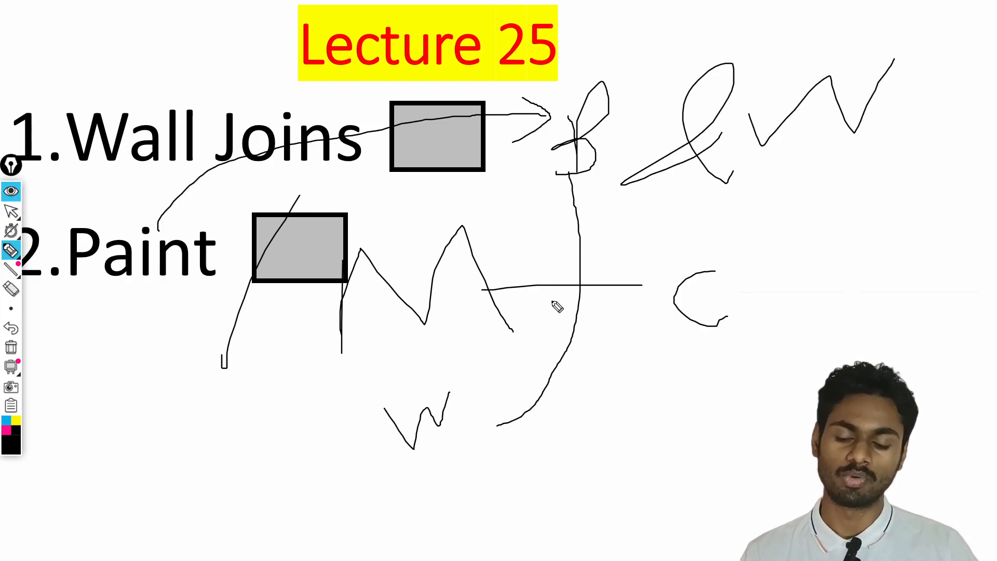
left_click(11, 347)
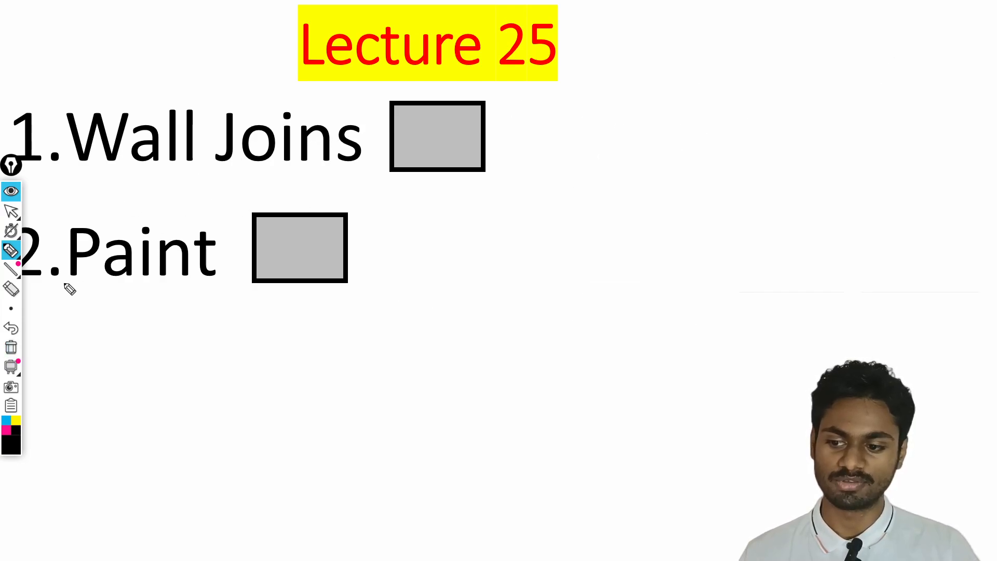
left_click(11, 192)
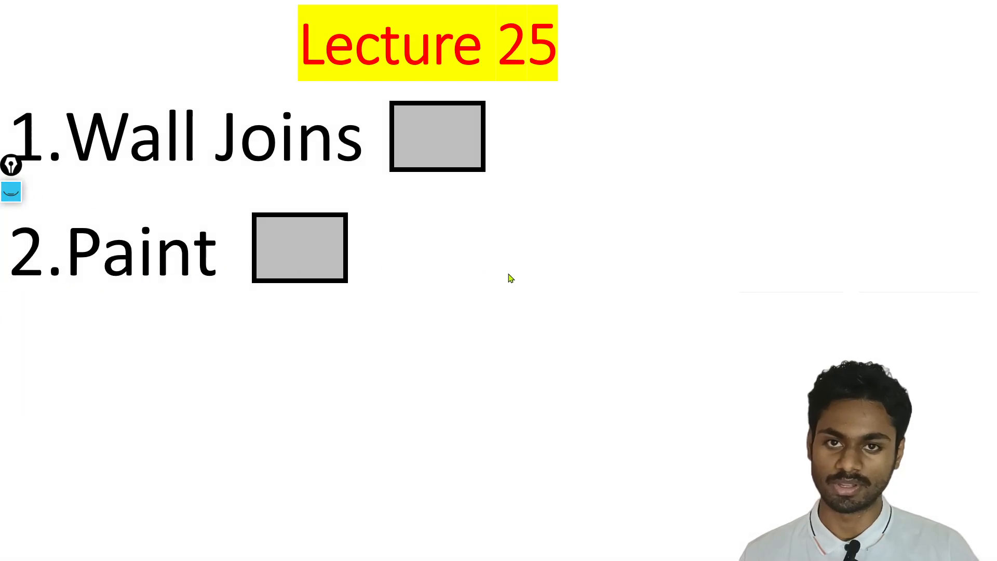
End the slide show and switch to the Level 1 floor plan in Revit.
key("Escape")
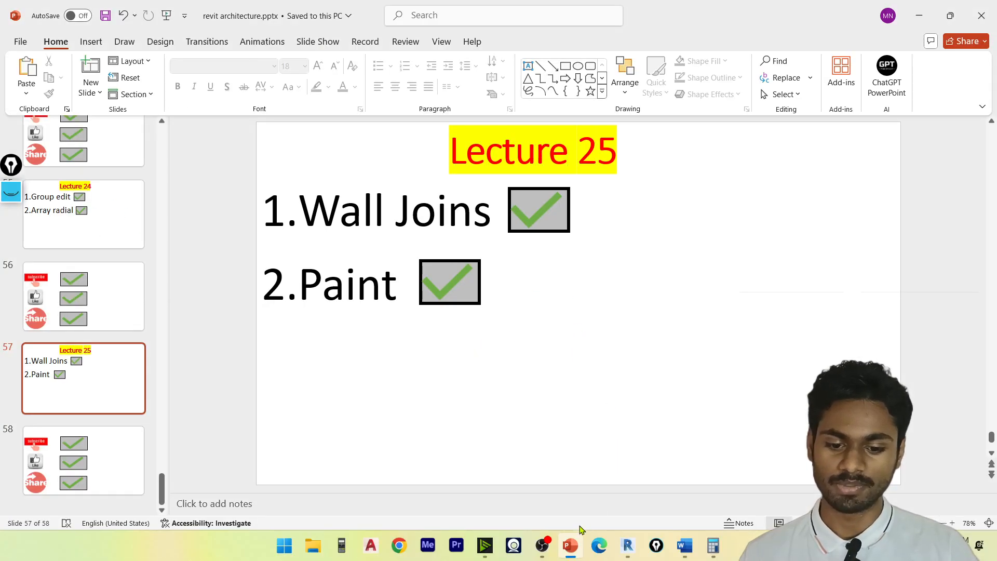
left_click(628, 545)
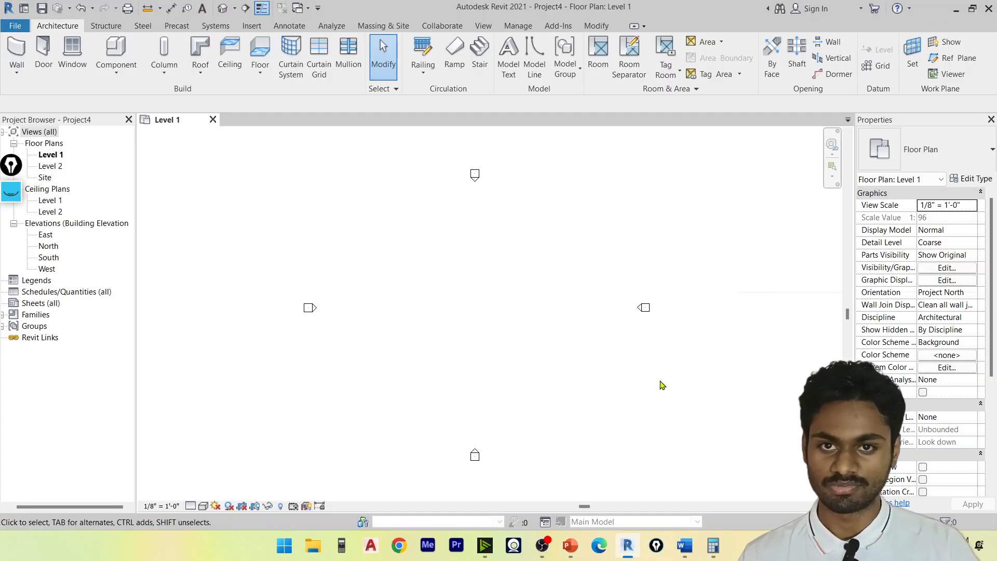
Draw a horizontal Generic - 8" wall about 61' 6" long and a perpendicular wall running down from its right end.
scroll(427, 223, "up", 2)
middle_click_drag(539, 267, 436, 221)
key("w")
key("a")
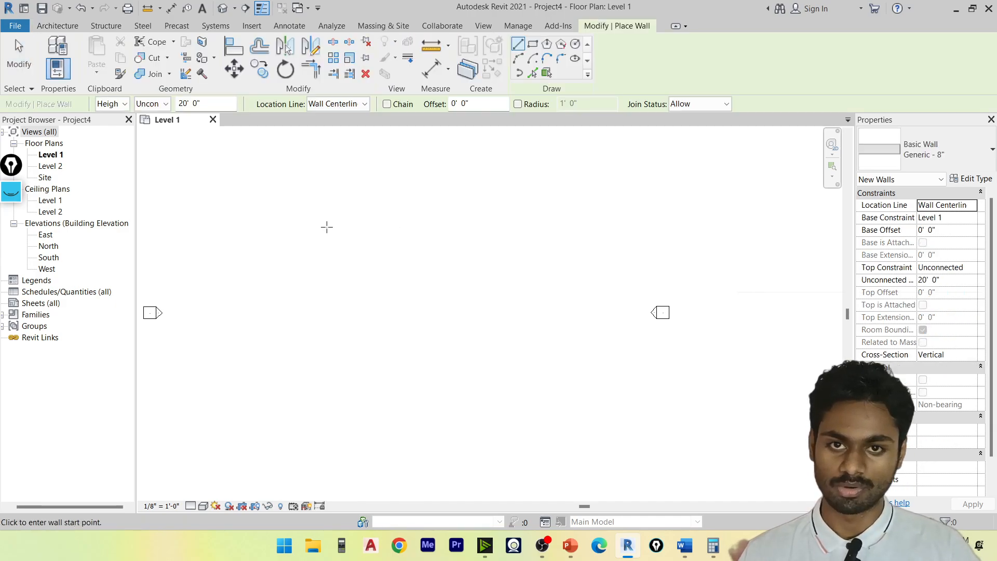
left_click(313, 212)
left_click(502, 212)
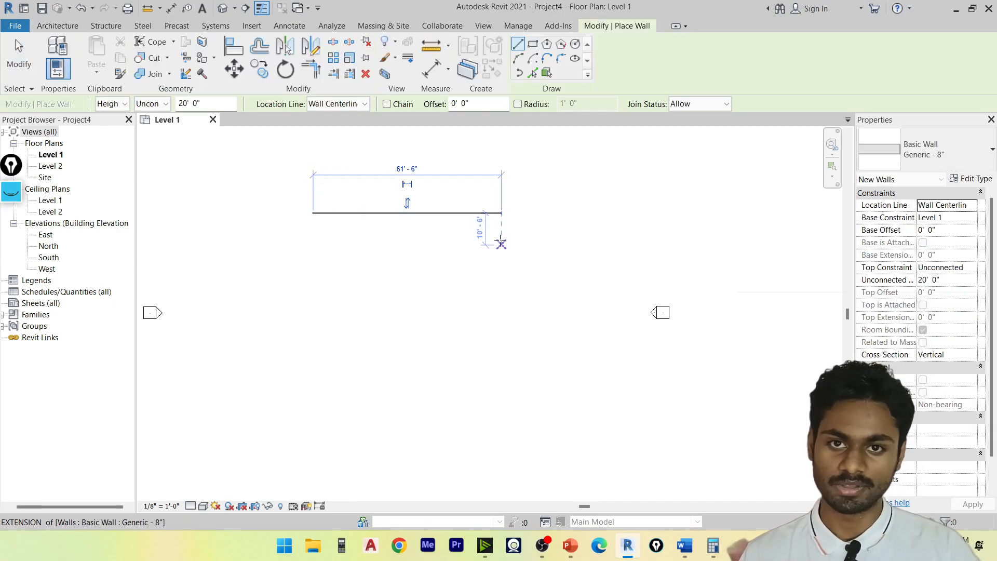
scroll(502, 213, "up", 2)
left_click(501, 211)
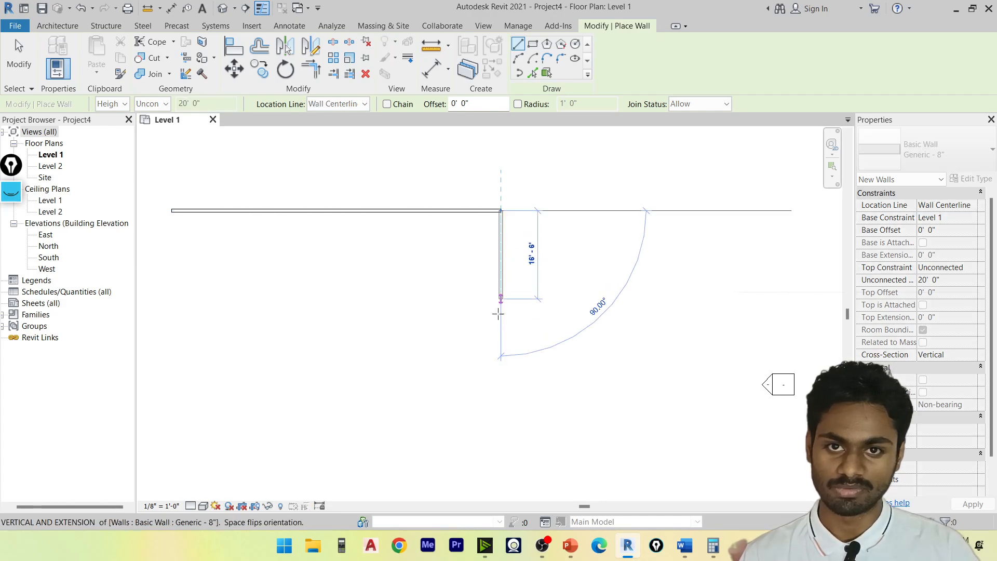
left_click(505, 359)
key("Escape")
key("Escape")
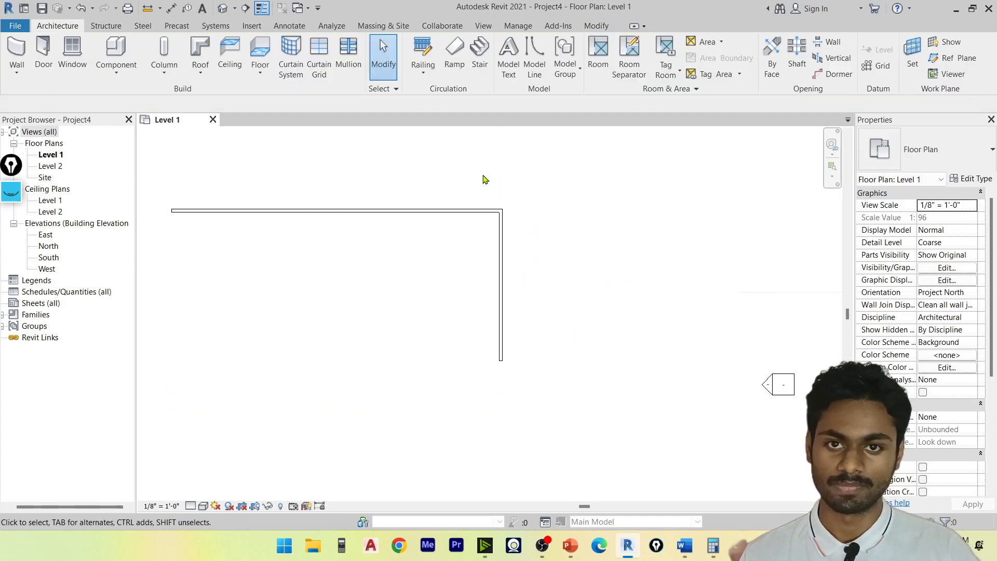
Start the Wall Joins tool and select the corner where the two walls meet.
left_click(597, 26)
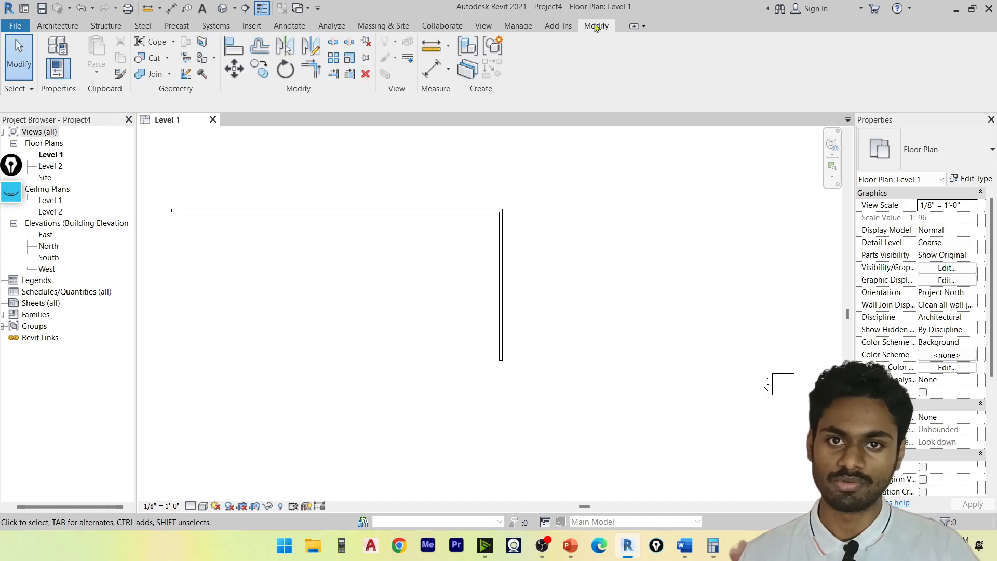
left_click(186, 74)
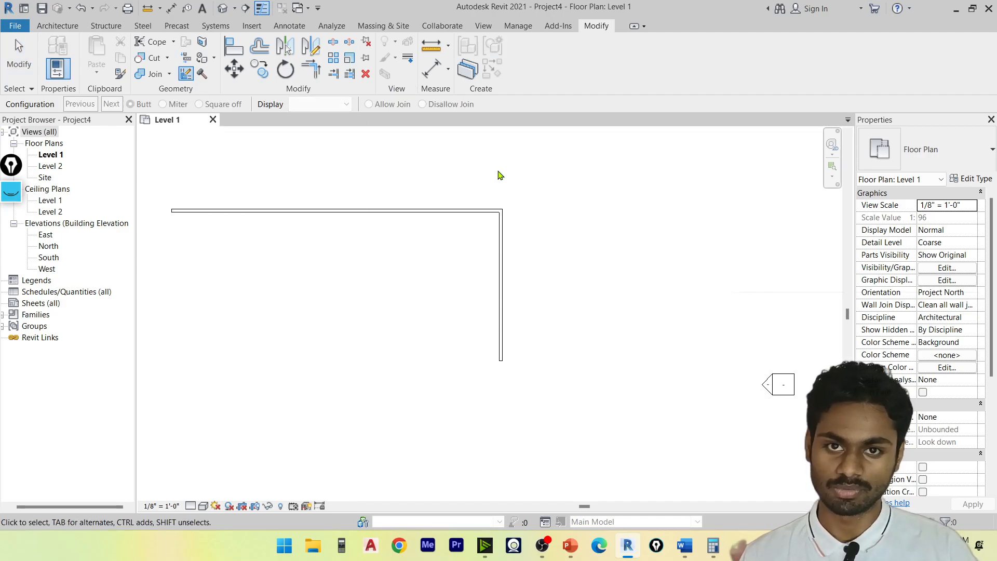
scroll(499, 211, "up", 2)
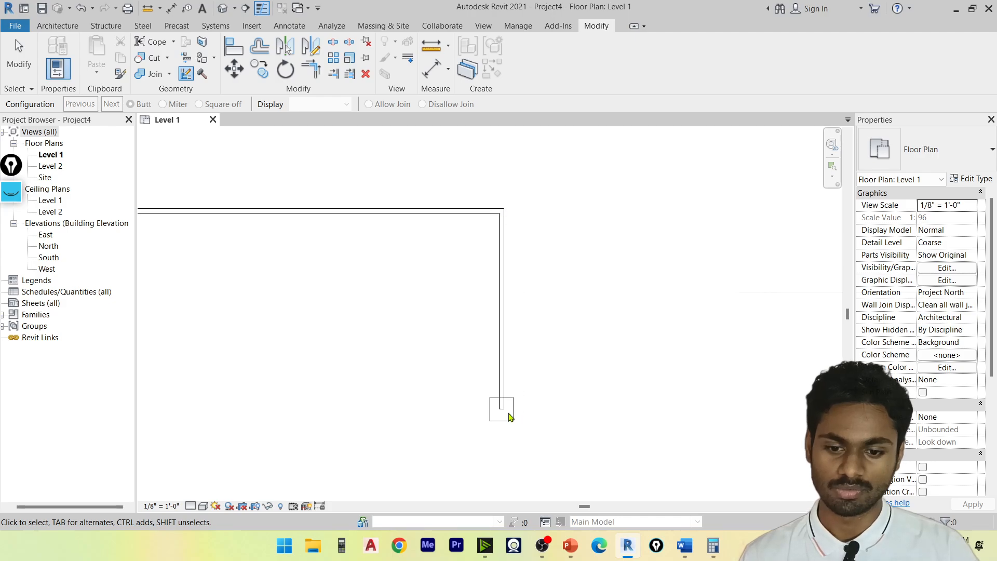
scroll(503, 409, "down", 1)
scroll(503, 411, "down", 2)
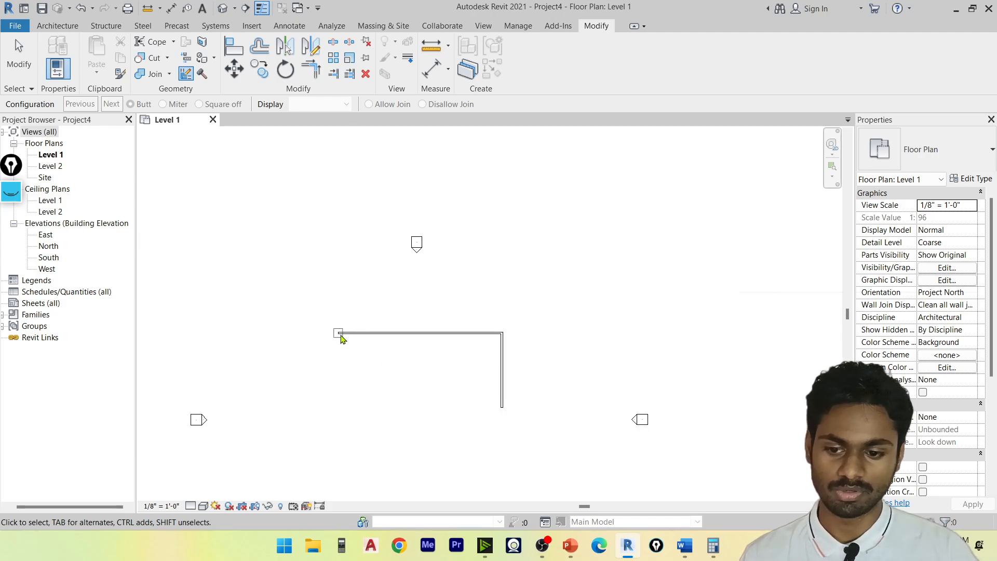
left_click(501, 337)
scroll(502, 338, "up", 1)
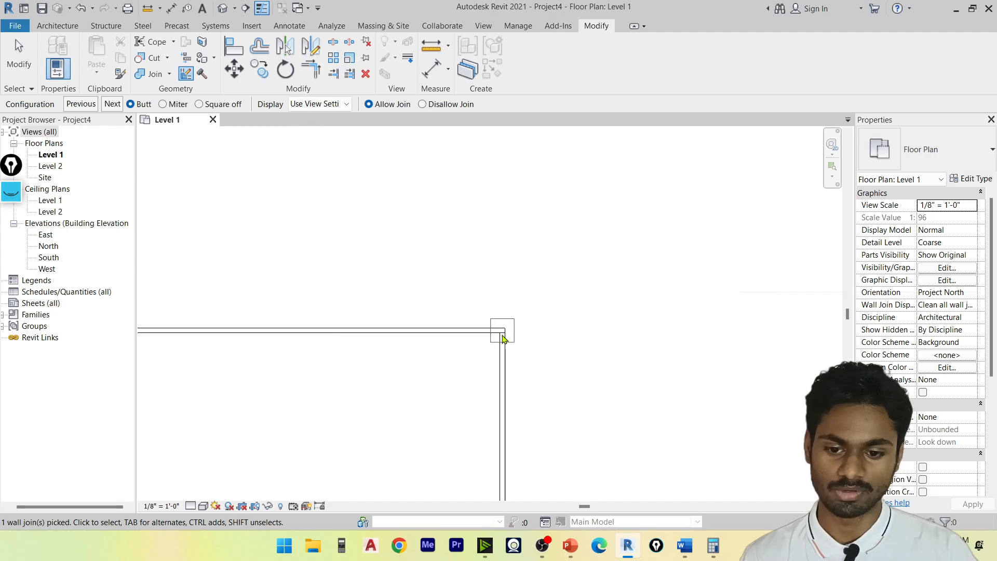
scroll(503, 338, "up", 1)
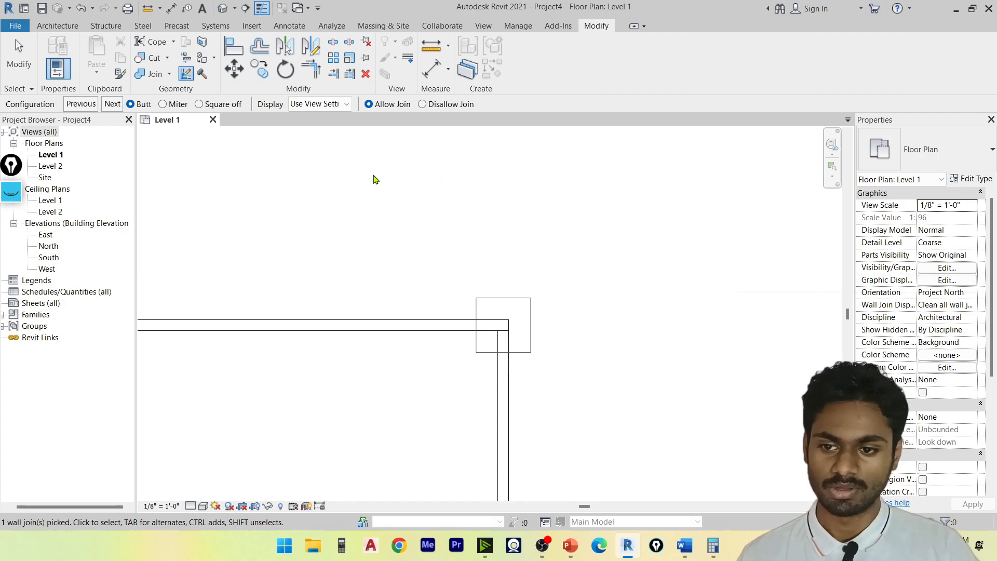
Reselect the corner join and cycle its Butt configuration so the vertical wall runs through the corner.
middle_click_drag(374, 178, 576, 190)
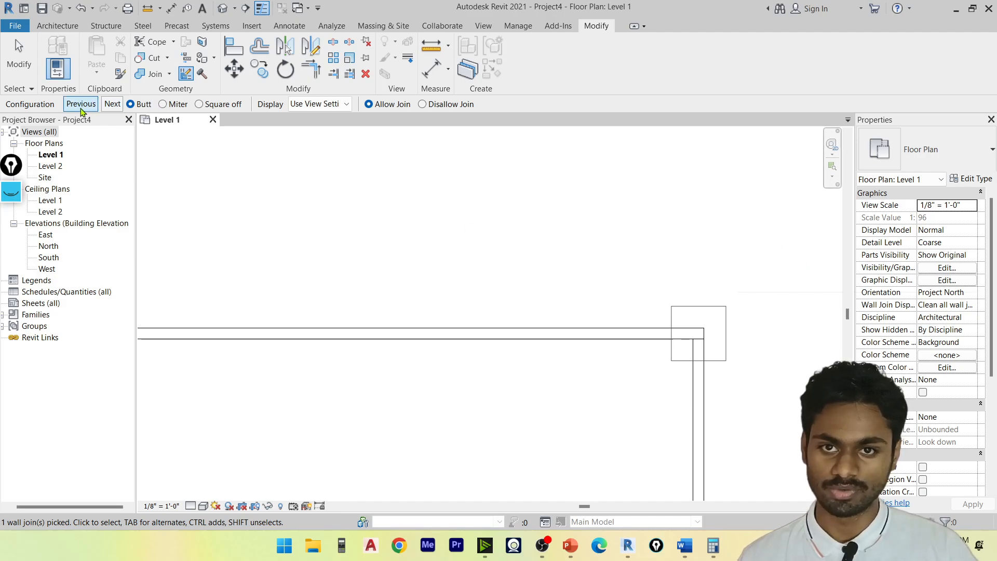
scroll(663, 332, "up", 3)
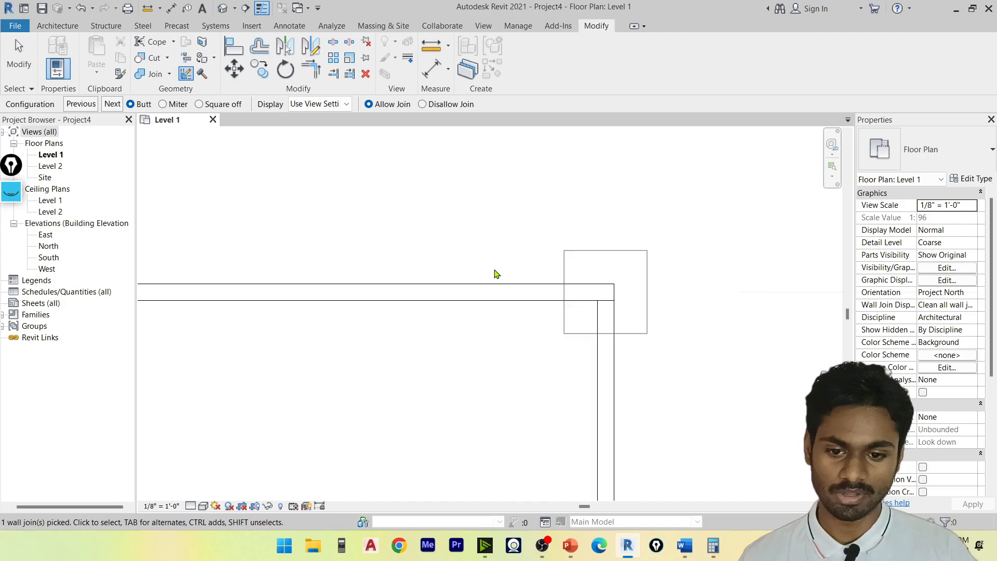
scroll(496, 270, "up", 1)
left_click_drag(509, 276, 487, 318)
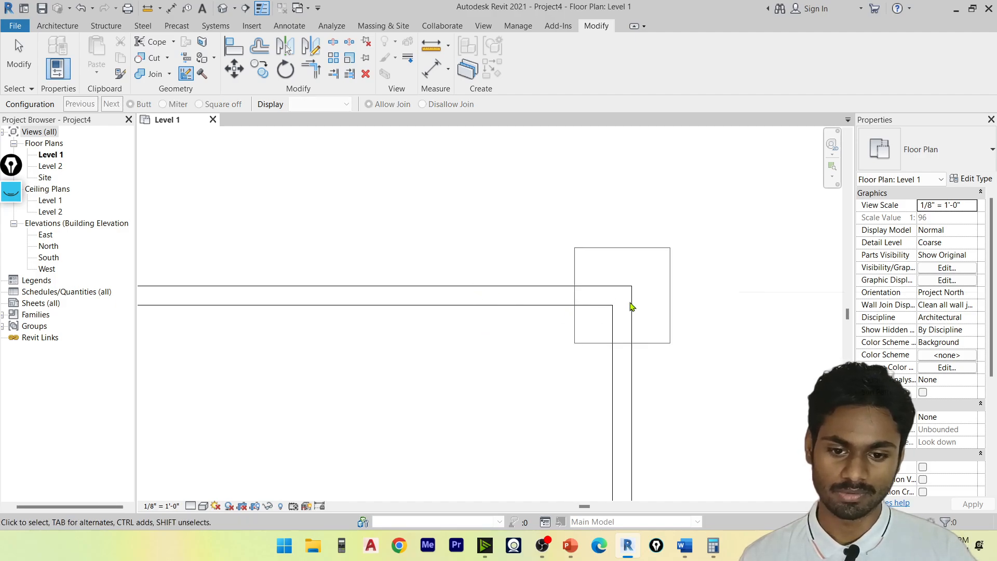
left_click(614, 314)
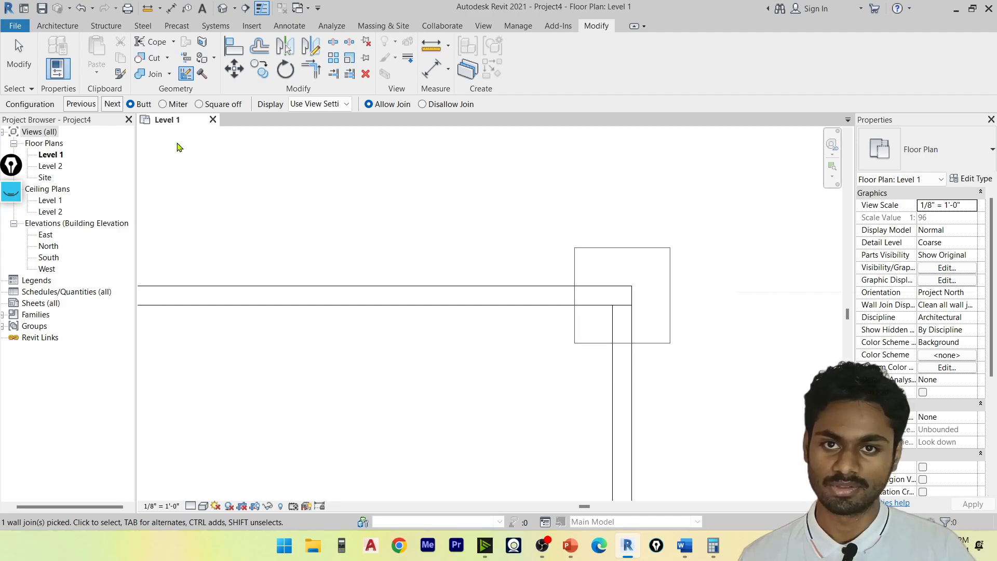
left_click(112, 104)
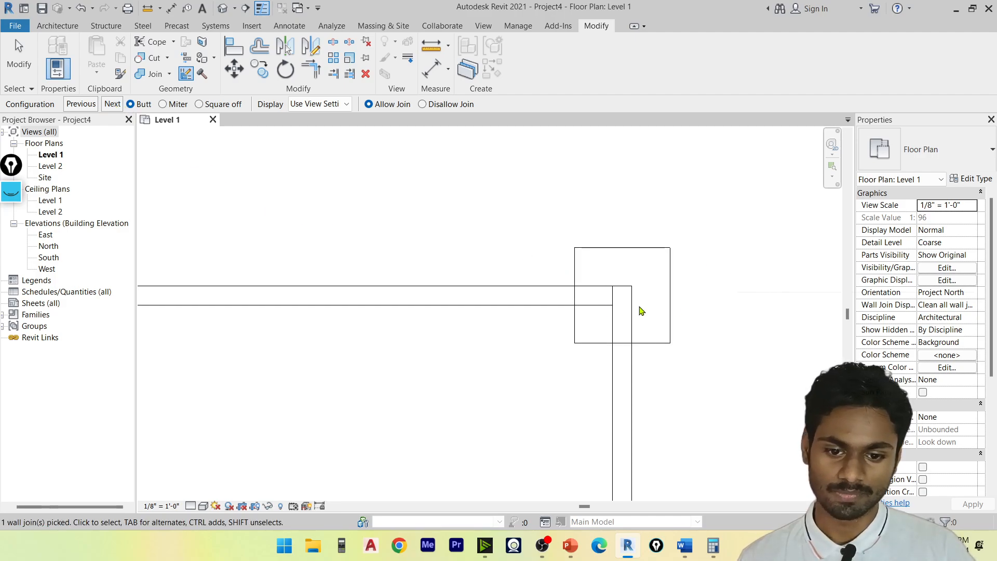
With the annotation pen, mark the horizontal wall with a handwritten E and the vertical wall with a C.
scroll(665, 394, "down", 2)
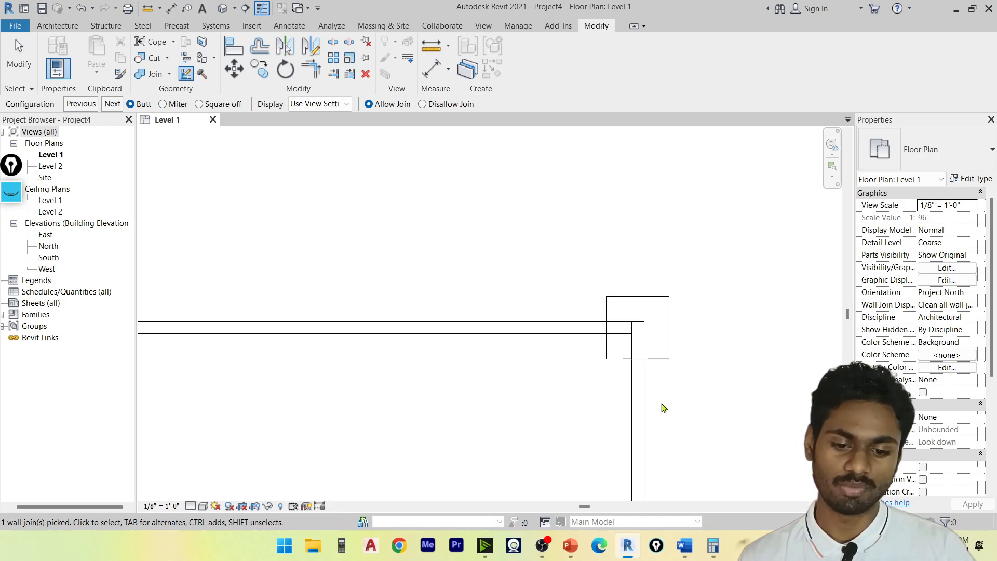
middle_click_drag(662, 408, 595, 229)
middle_click_drag(757, 207, 704, 425)
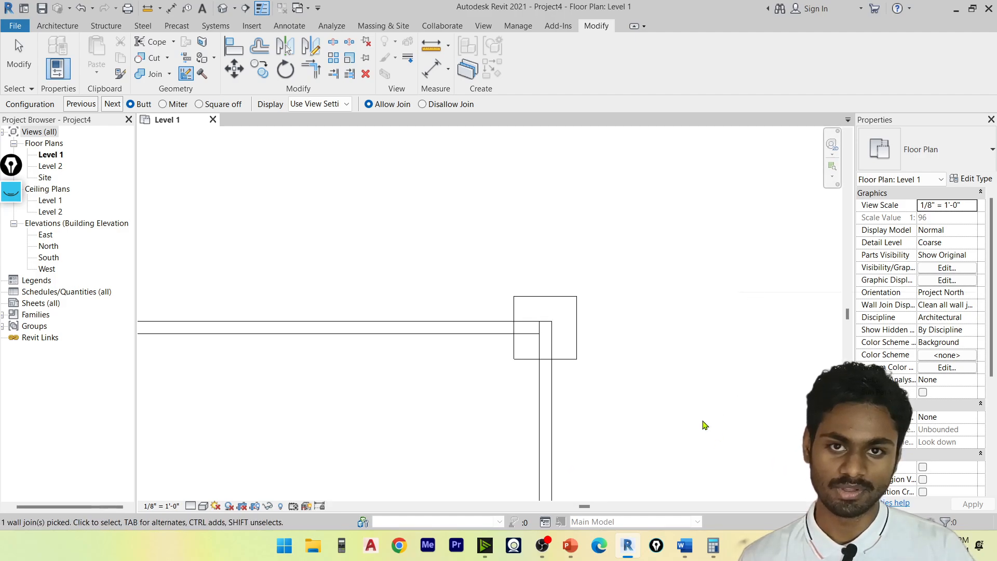
left_click(11, 192)
left_click(12, 250)
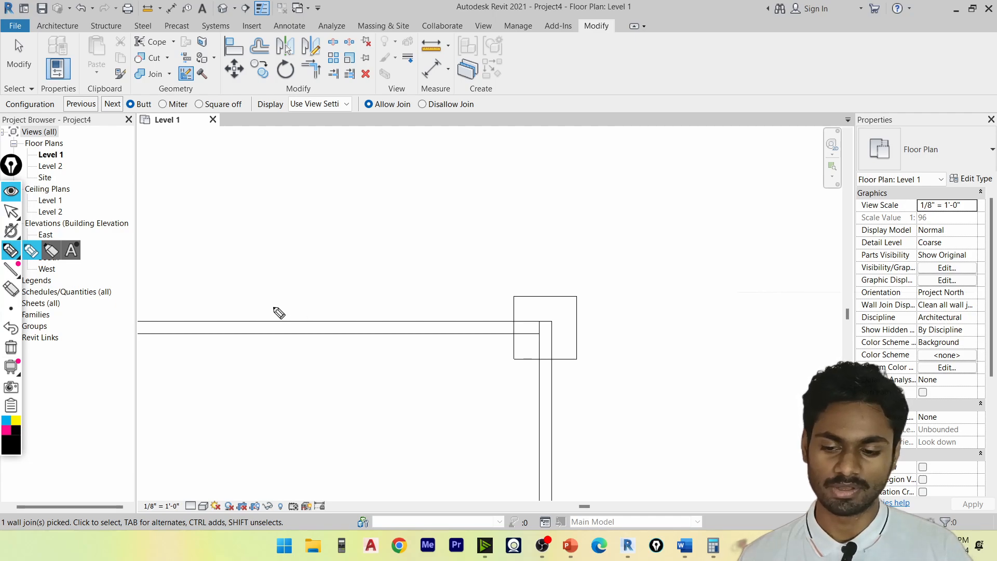
mouse_move(266, 300)
left_mouse_down()
mouse_move(268, 343)
mouse_move(317, 345)
left_mouse_up()
mouse_move(253, 318)
left_mouse_down()
mouse_move(291, 314)
mouse_move(305, 295)
left_mouse_up()
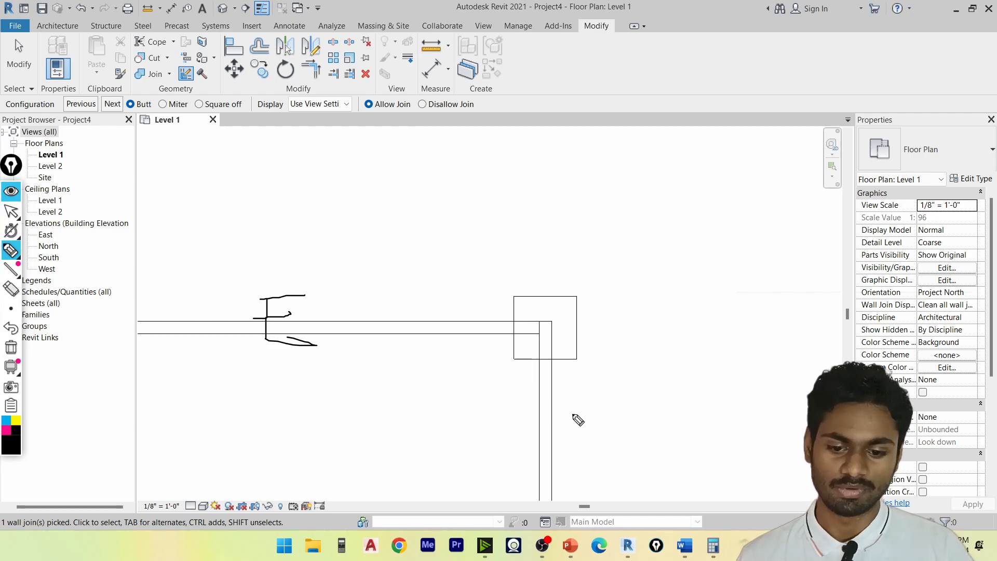
left_click_drag(572, 434, 617, 477)
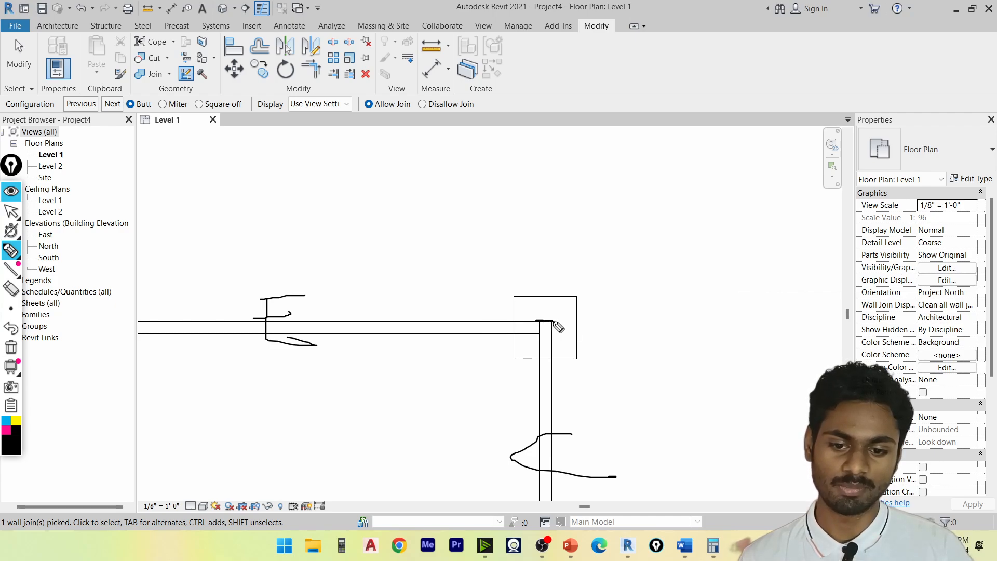
Outline the wall corner in ink, extend the lines along the horizontal wall and cross them out.
left_click_drag(556, 338, 451, 340)
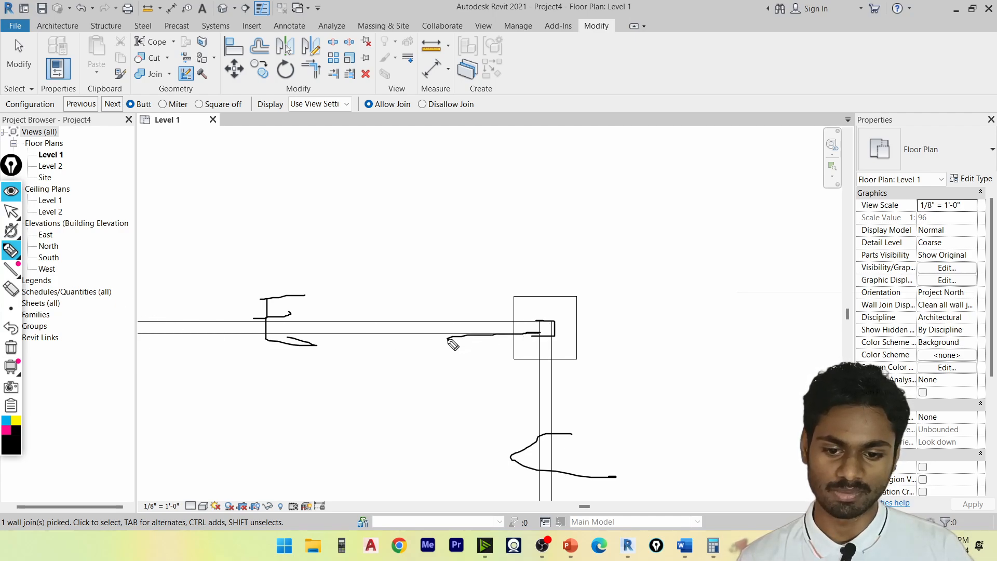
left_click_drag(551, 319, 461, 332)
left_click_drag(504, 296, 465, 341)
left_click_drag(475, 303, 561, 369)
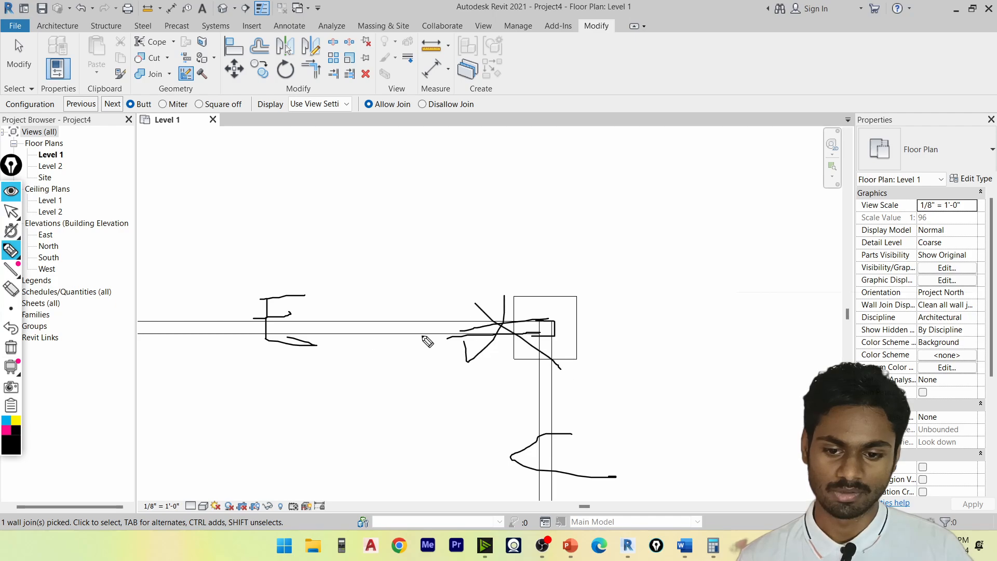
Erase the crossed-out ink at the corner and outline the corner as part of the vertical wall.
left_click(10, 288)
mouse_move(539, 290)
left_mouse_down()
mouse_move(516, 335)
mouse_move(496, 322)
mouse_move(542, 347)
mouse_move(556, 325)
mouse_move(550, 377)
left_mouse_up()
left_click(10, 251)
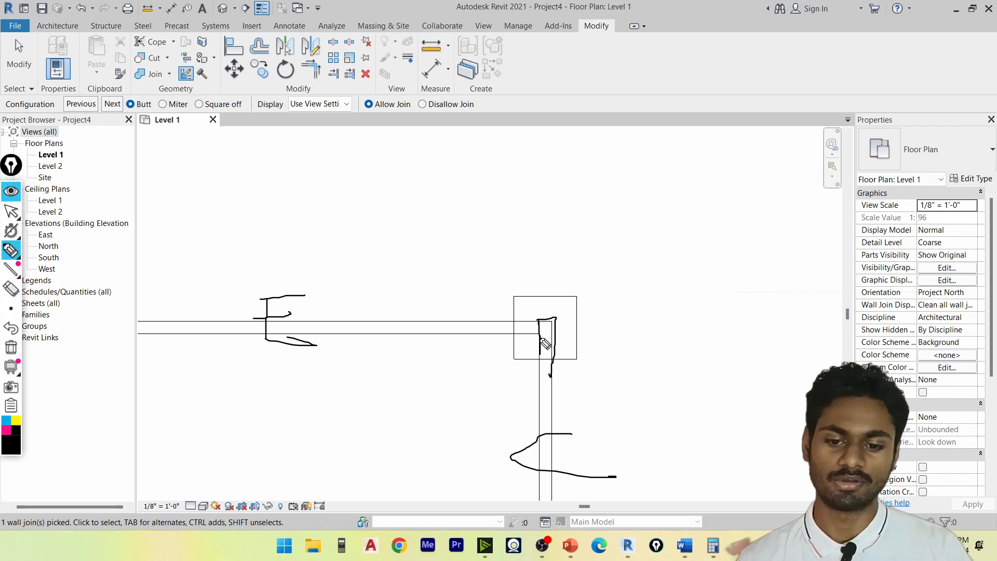
left_click_drag(543, 342, 544, 393)
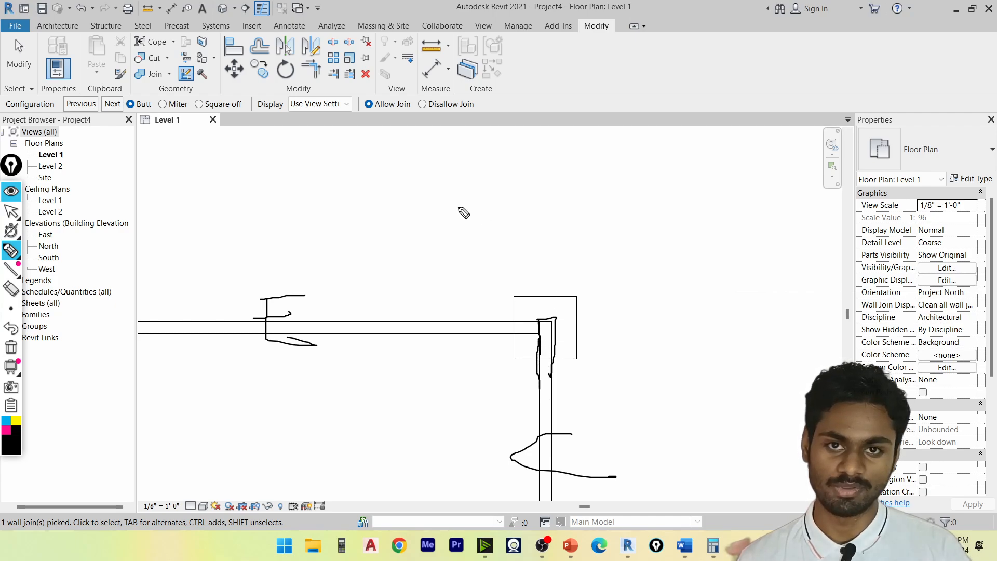
Handwrite G+20 in ink above the wall corner.
mouse_move(474, 177)
left_mouse_down()
mouse_move(463, 270)
mouse_move(499, 254)
left_mouse_up()
left_click_drag(483, 207, 555, 197)
mouse_move(587, 135)
left_mouse_down()
mouse_move(611, 218)
mouse_move(640, 167)
left_mouse_up()
left_click_drag(669, 112, 797, 129)
mouse_move(804, 76)
left_mouse_down()
mouse_move(834, 99)
mouse_move(820, 76)
left_mouse_up()
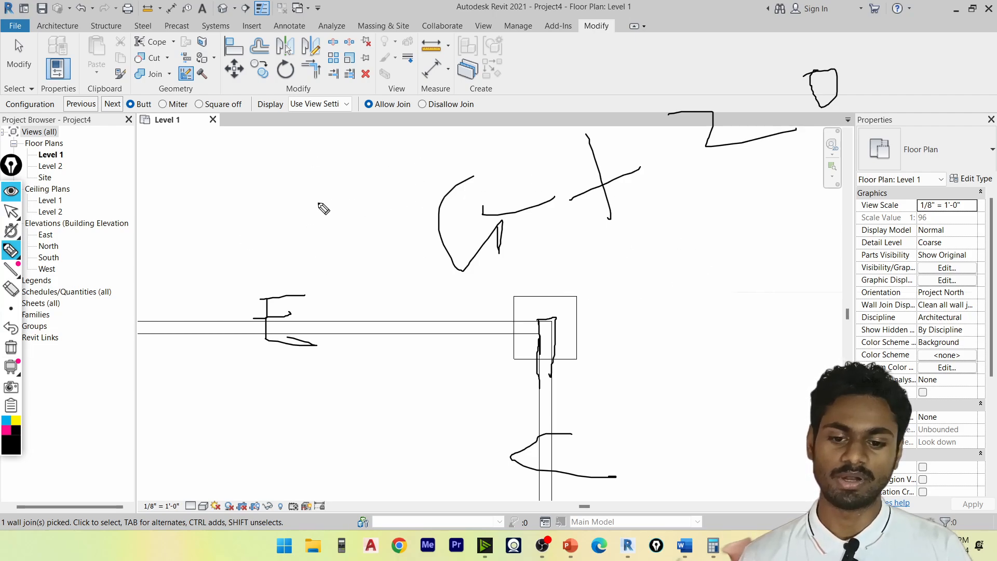
Clear all ink annotations from the floor plan and collapse the annotation toolbar.
left_click(11, 347)
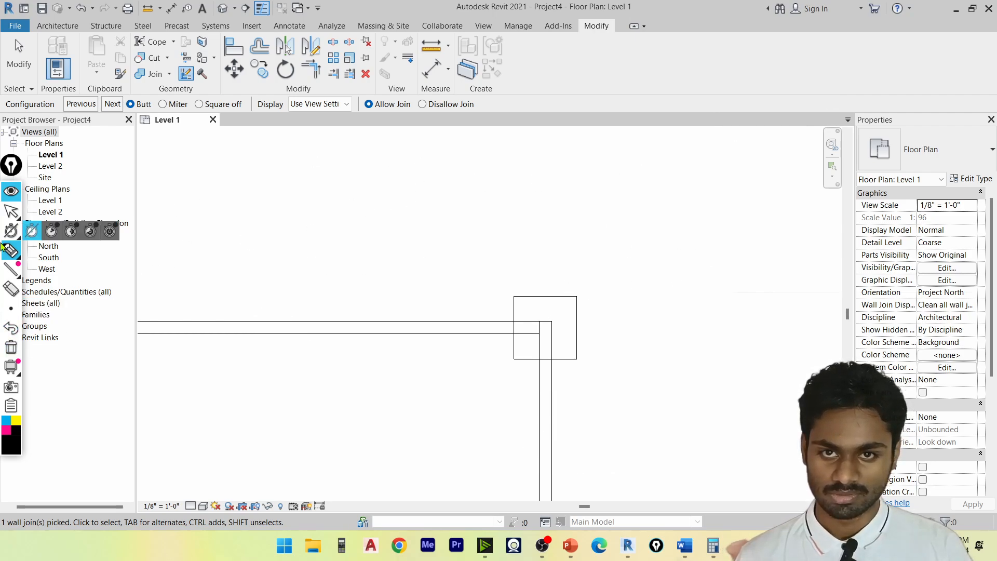
left_click(12, 192)
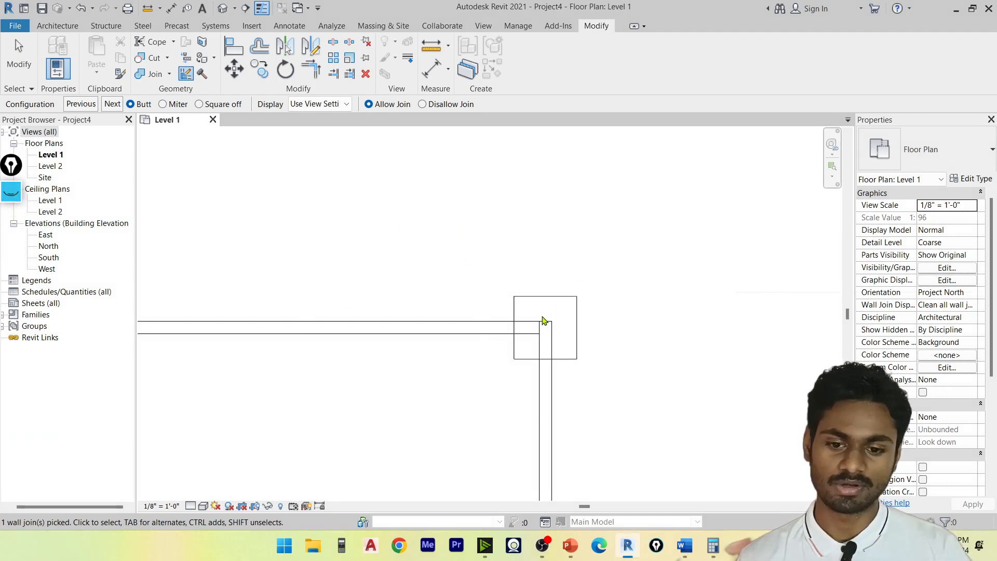
middle_click_drag(472, 325, 398, 213)
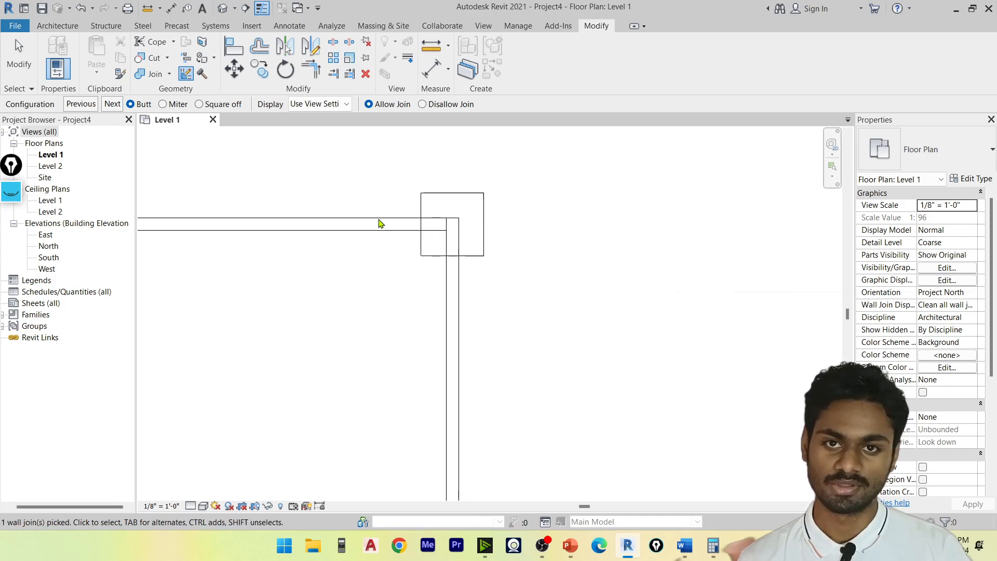
scroll(462, 223, "up", 3)
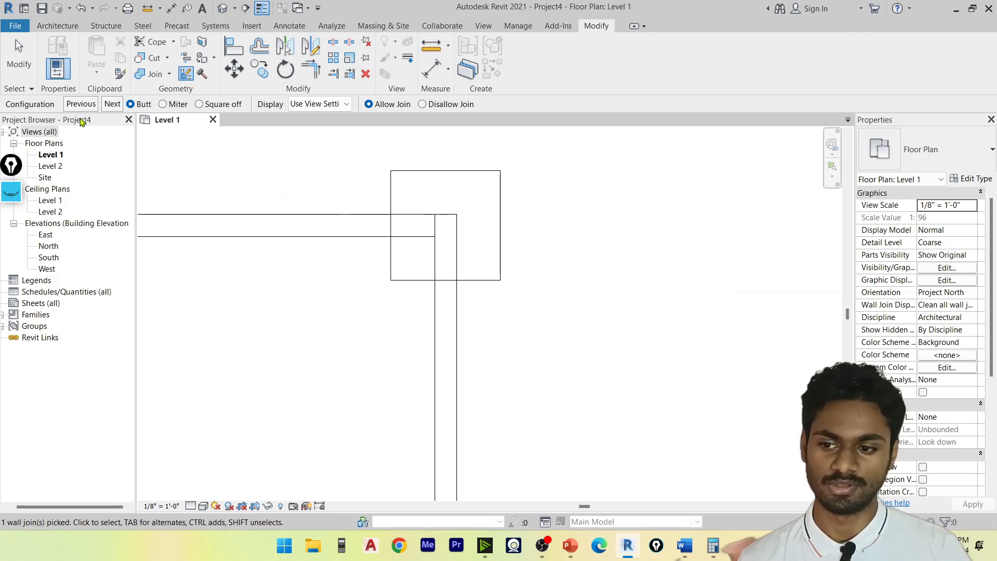
Cycle the wall corner's Butt join through its previous and next configurations, ending with the horizontal wall running through the corner.
left_click(87, 105)
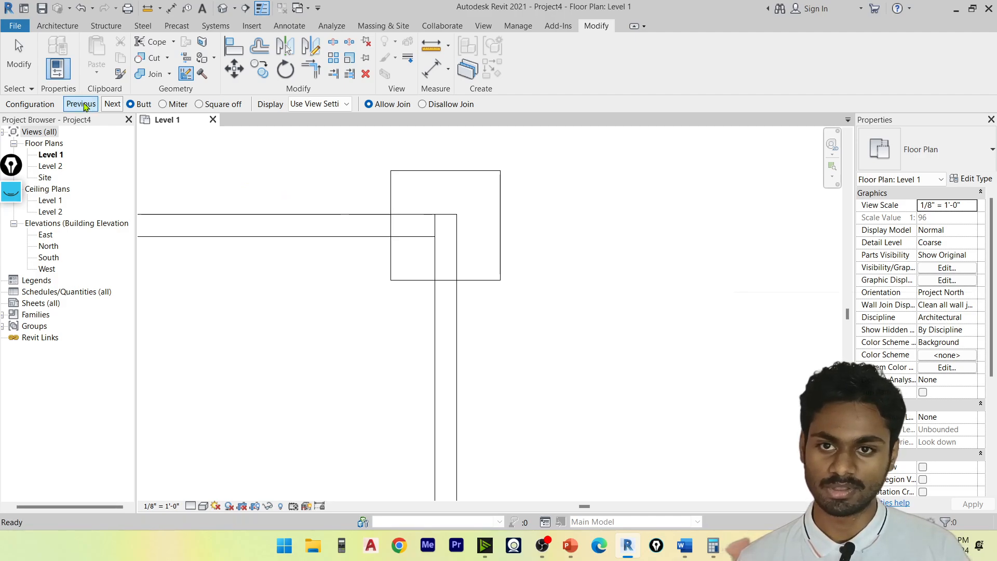
left_click(73, 105)
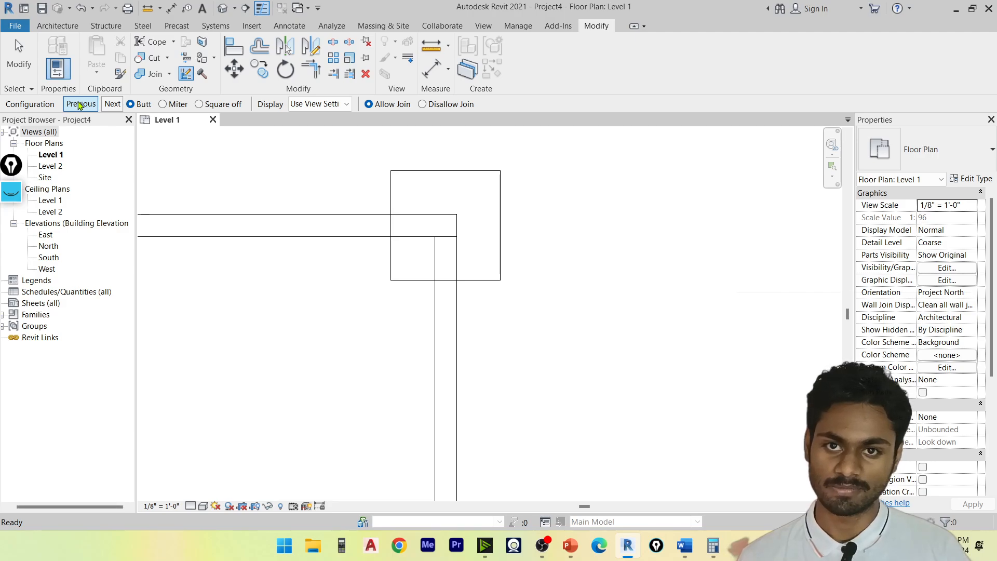
left_click(82, 105)
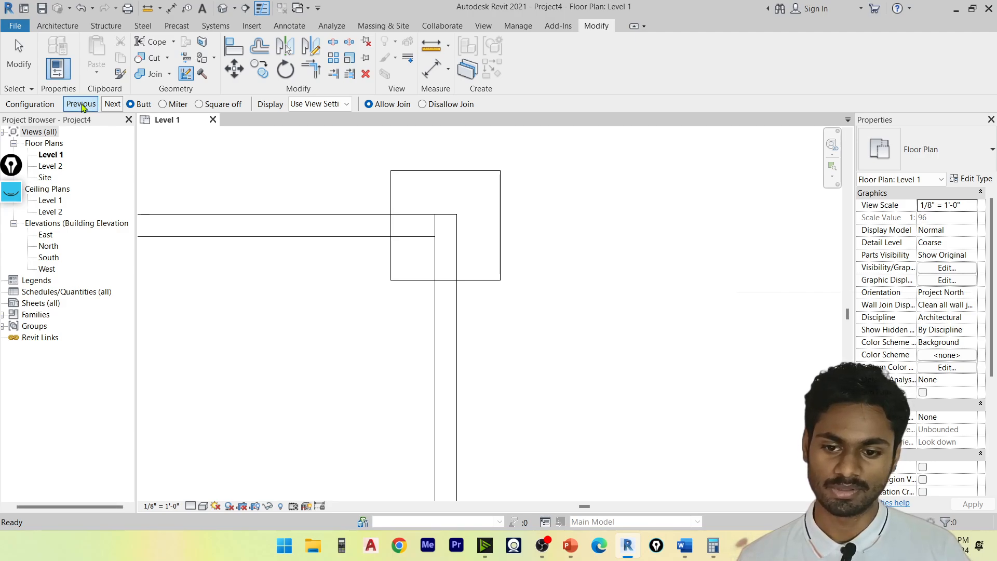
left_click(82, 104)
left_click(111, 105)
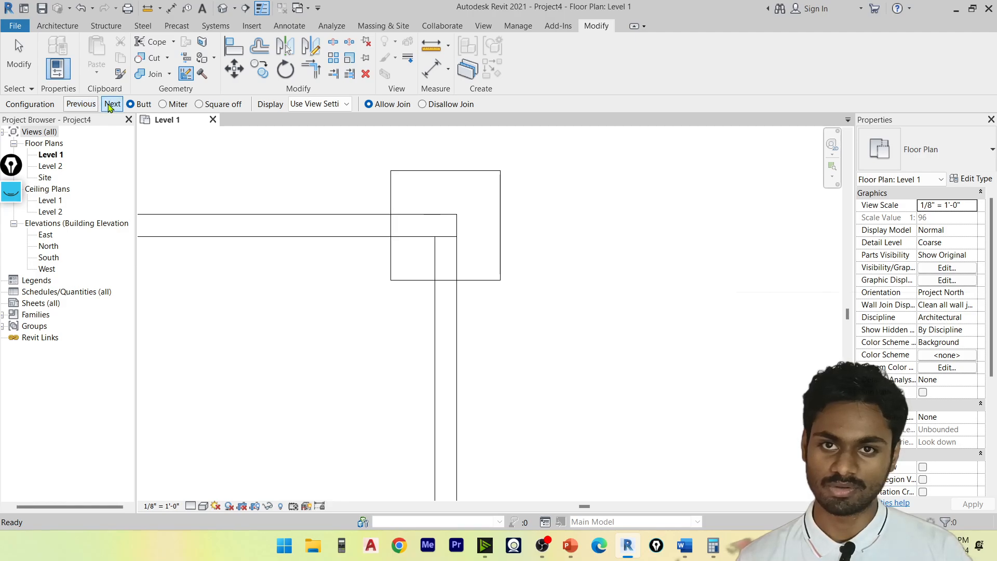
left_click(111, 105)
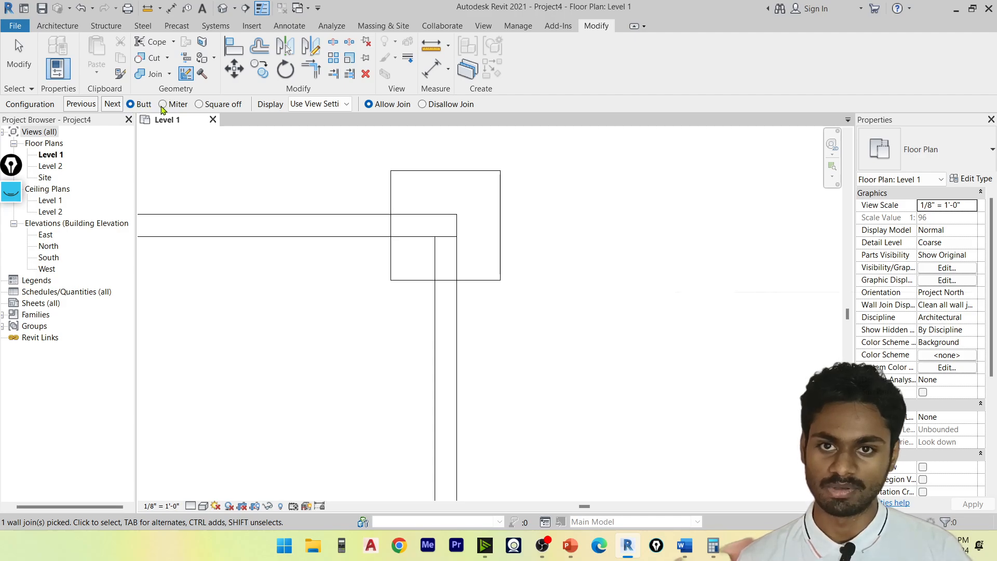
Change the wall corner's join type to Miter and deselect the join.
left_click(163, 105)
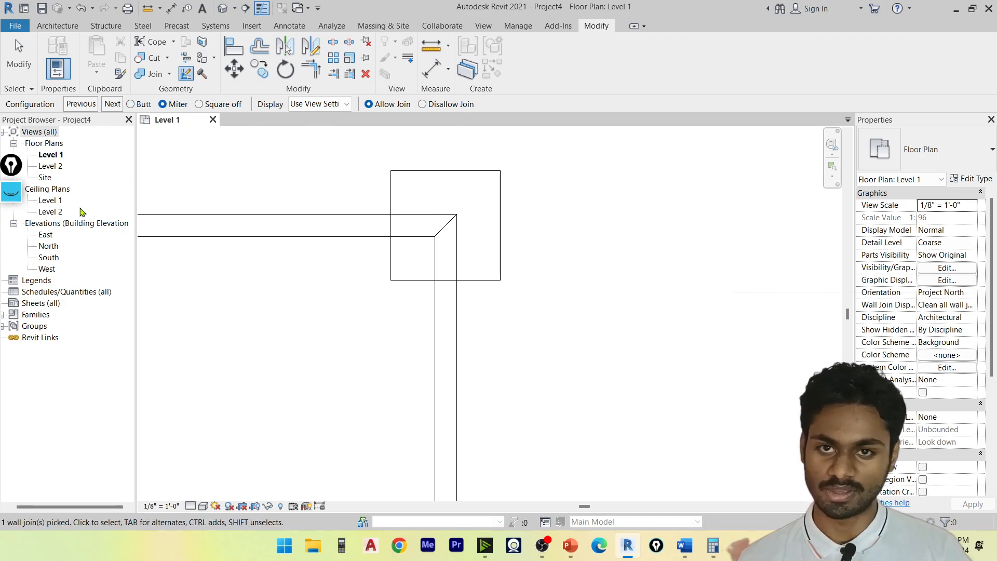
scroll(456, 230, "up", 3)
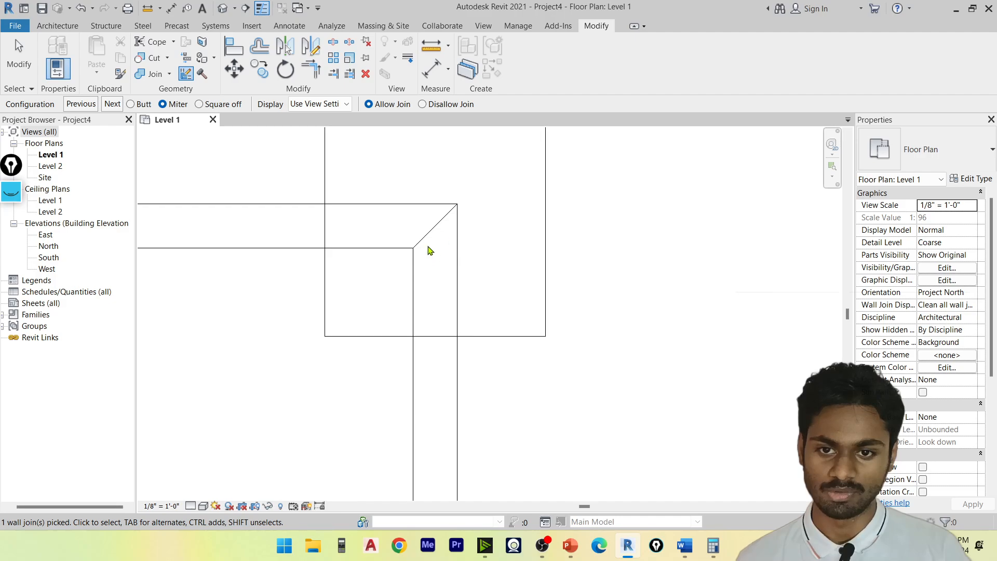
key("Escape")
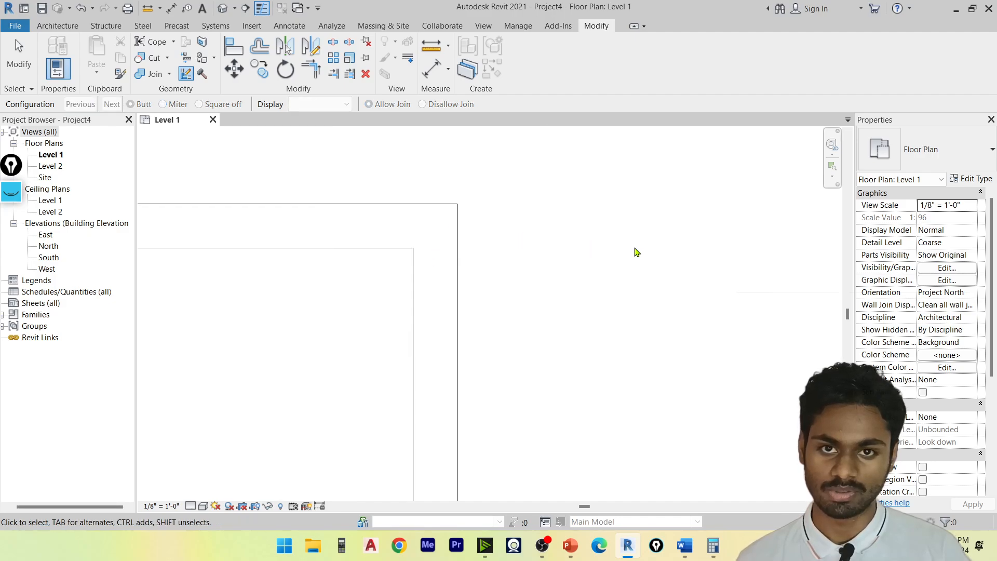
Pick the mitered wall corner again and set its join type to Square off.
scroll(637, 252, "down", 4)
middle_click_drag(642, 252, 488, 249)
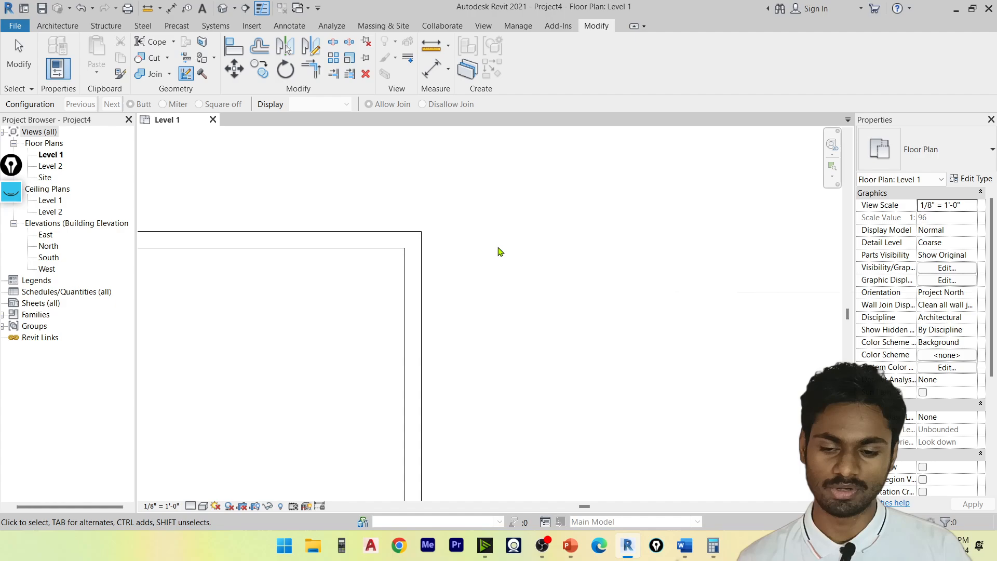
left_click(398, 235)
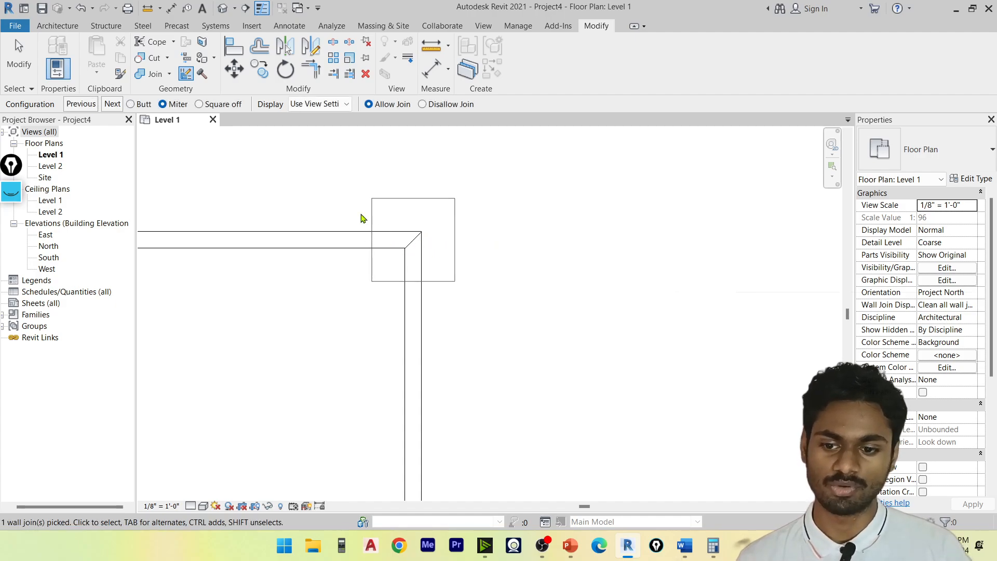
left_click(200, 105)
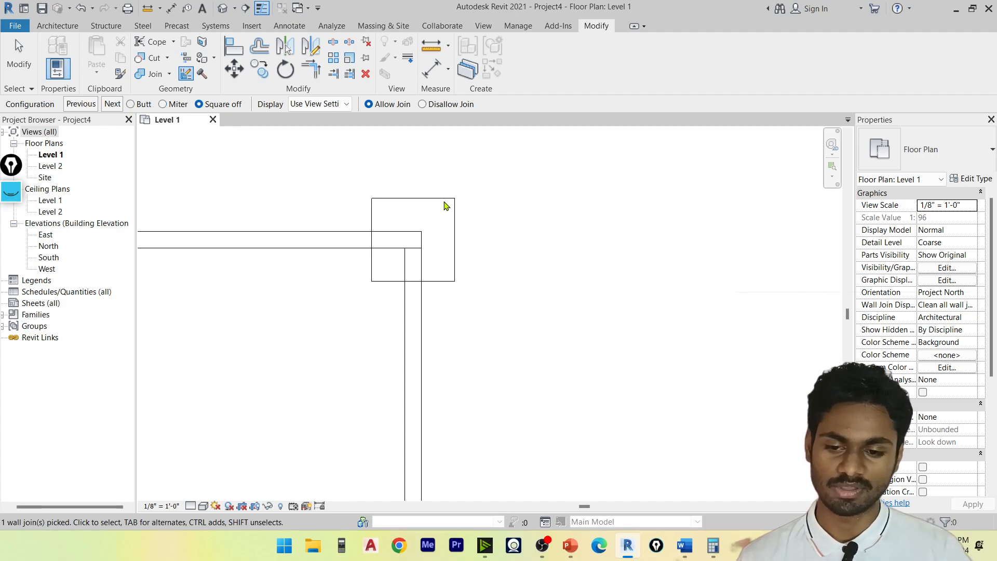
Draw a 41'-0" horizontal Generic - 8" wall in an empty area of the Level 1 plan.
scroll(437, 234, "down", 5)
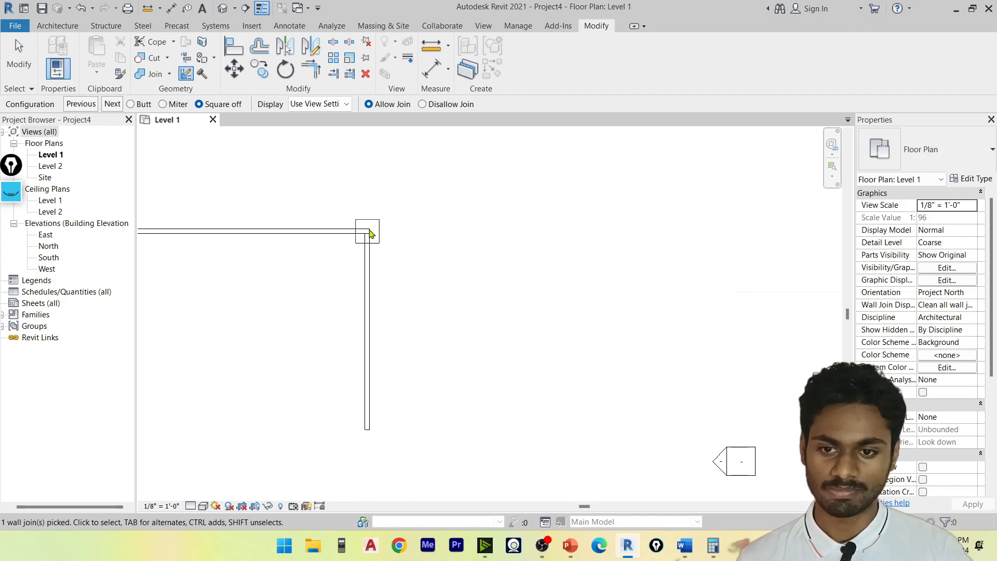
mouse_move(449, 223)
middle_mouse_down()
mouse_move(292, 211)
mouse_move(119, 178)
middle_mouse_up()
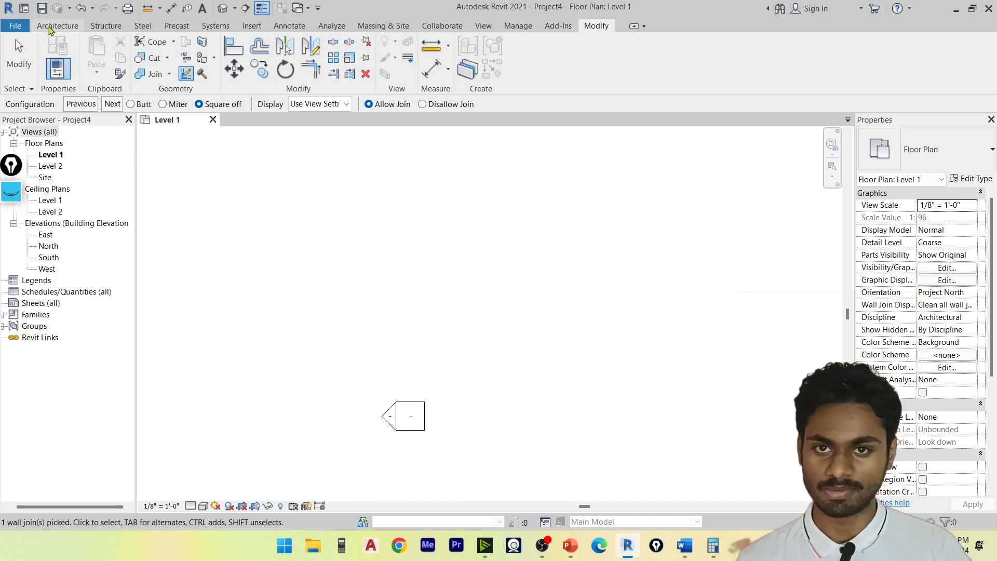
left_click(57, 26)
left_click(16, 56)
left_click(315, 202)
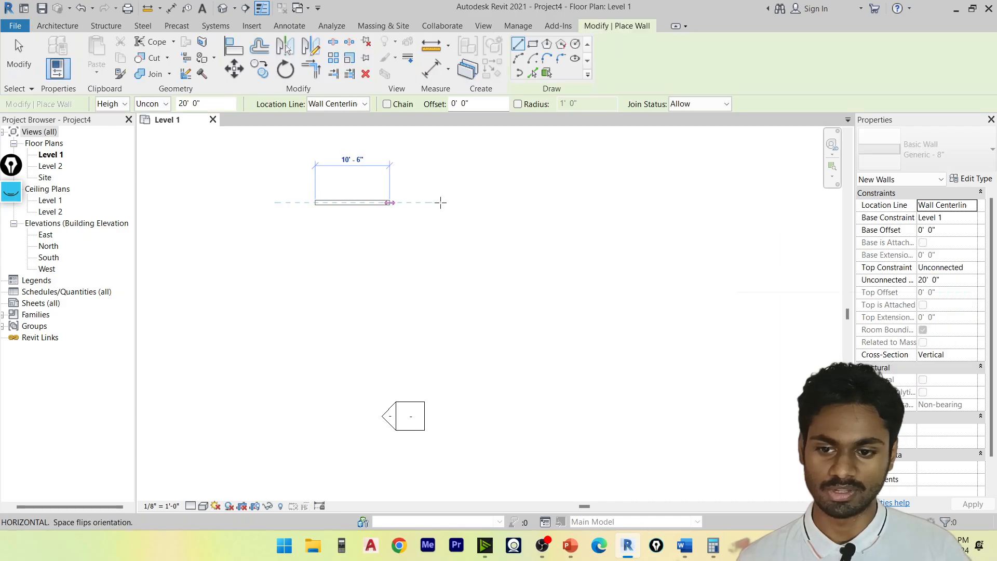
left_click(606, 203)
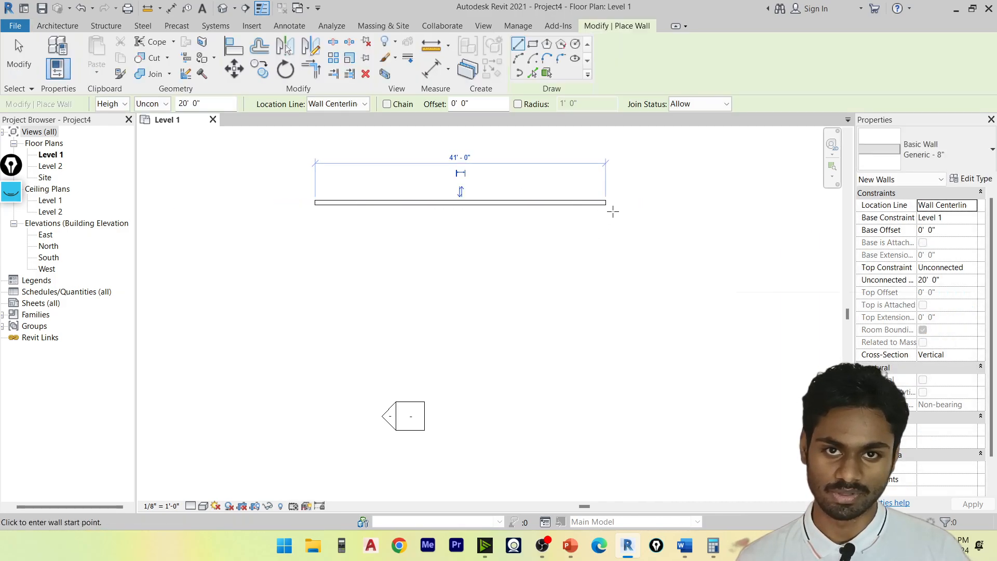
Draw a 23'-0" wall from the new wall's right end, slanting down and left at 61° to it.
left_click(606, 203)
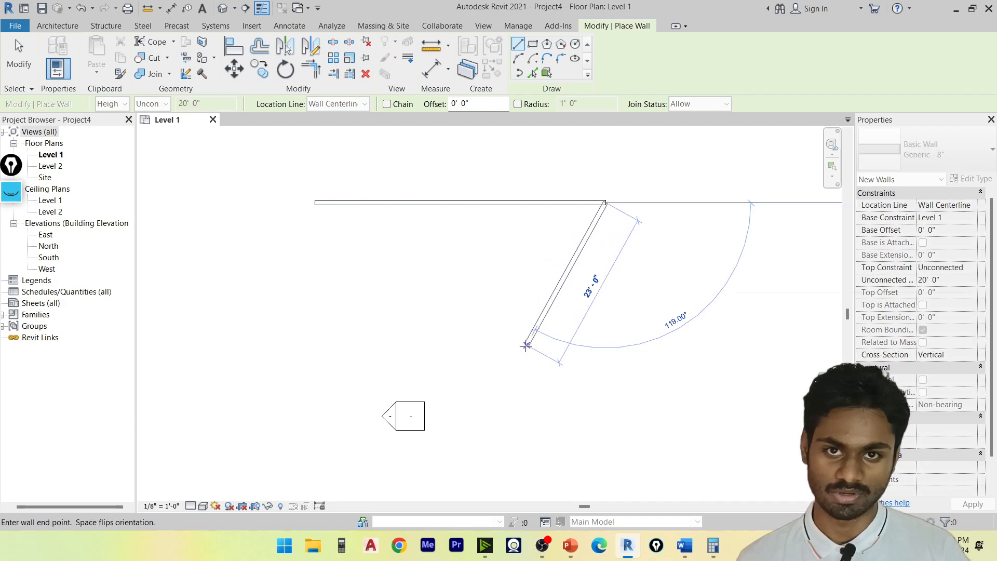
left_click(526, 345)
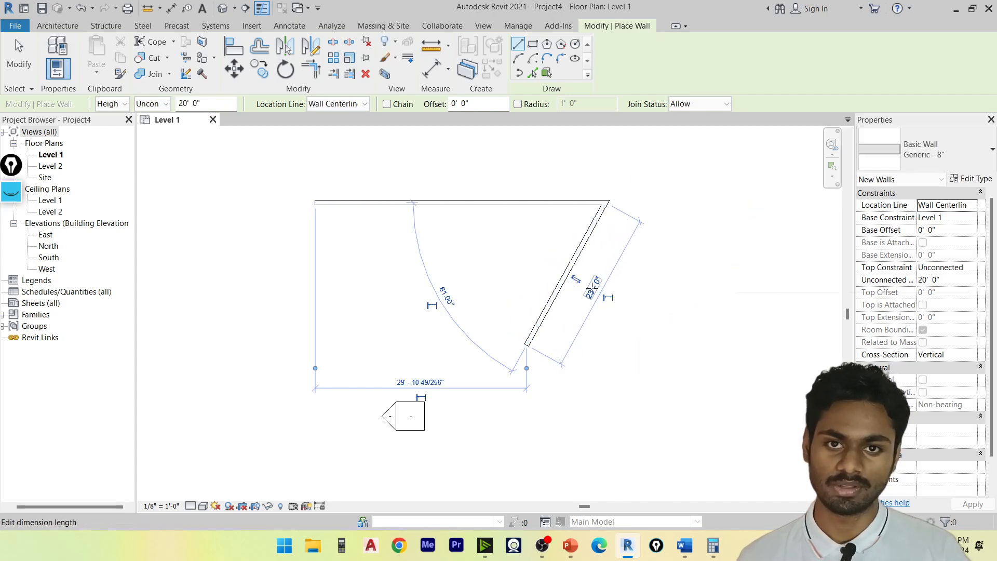
key("Escape")
key("Escape")
Pick the acute corner of the two new walls with the Wall Joins tool and set its join to Square off.
scroll(609, 198, "up", 3)
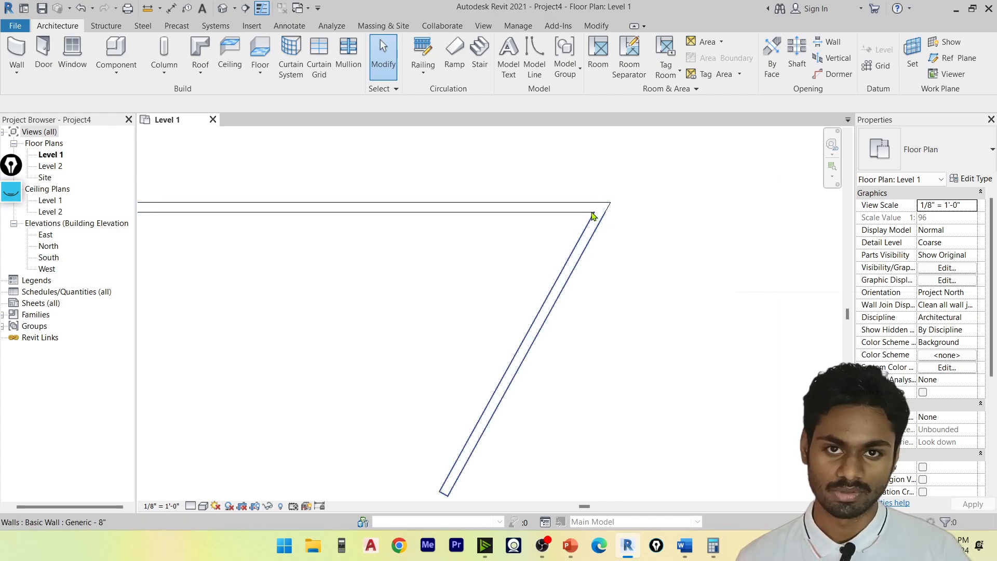
left_click(592, 212)
key("Escape")
left_click(596, 26)
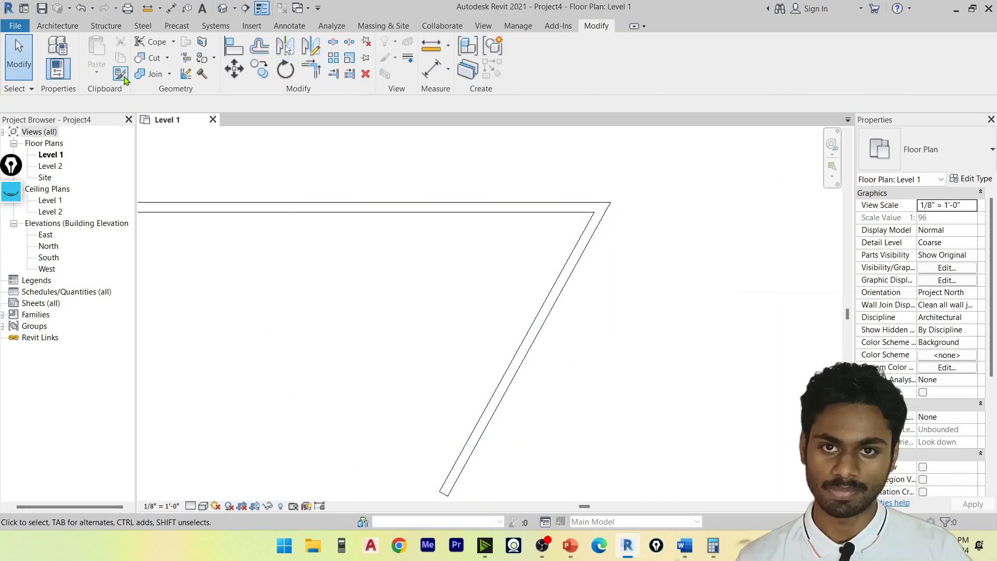
left_click(186, 73)
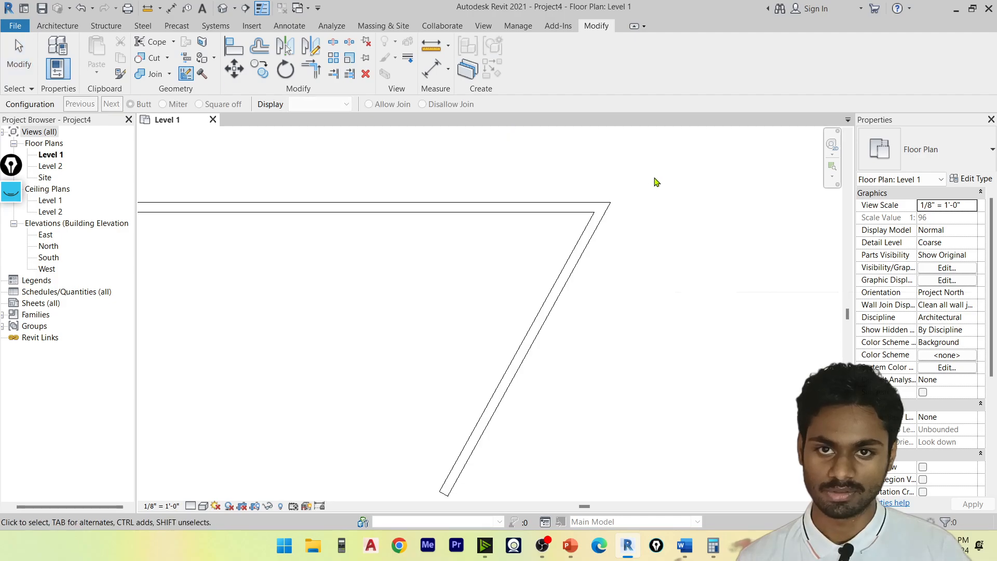
left_click(581, 210)
scroll(608, 200, "up", 2)
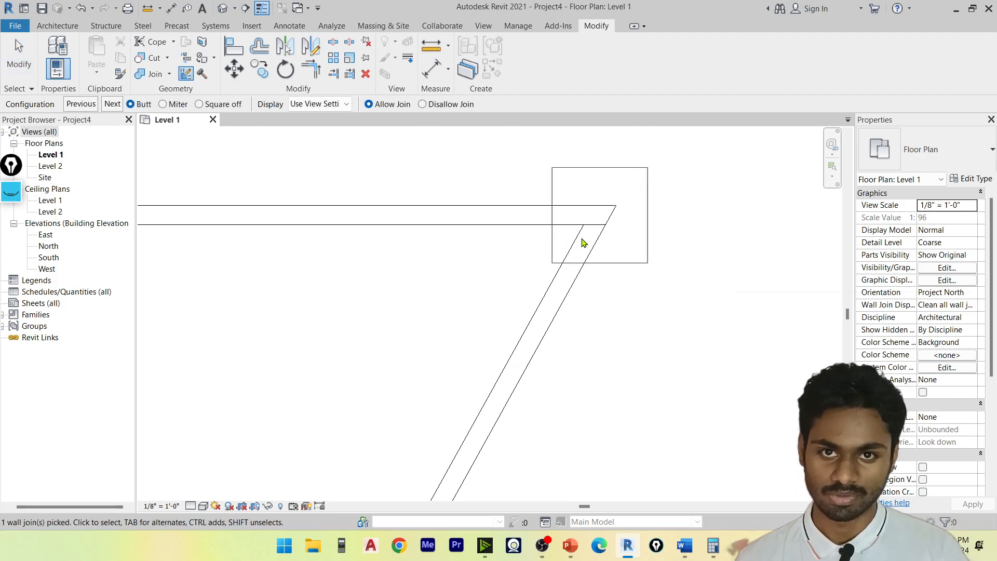
scroll(594, 220, "down", 2)
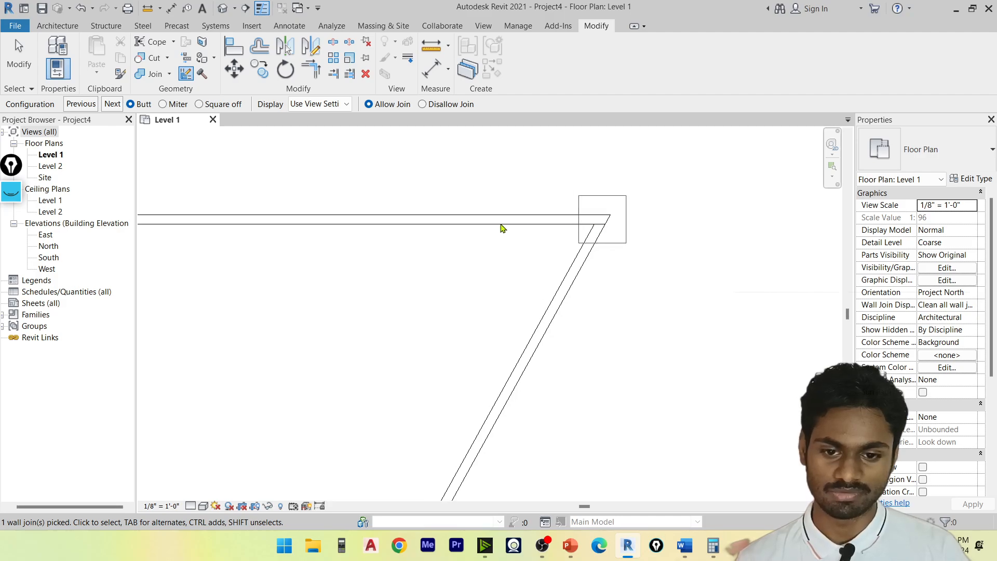
left_click(203, 103)
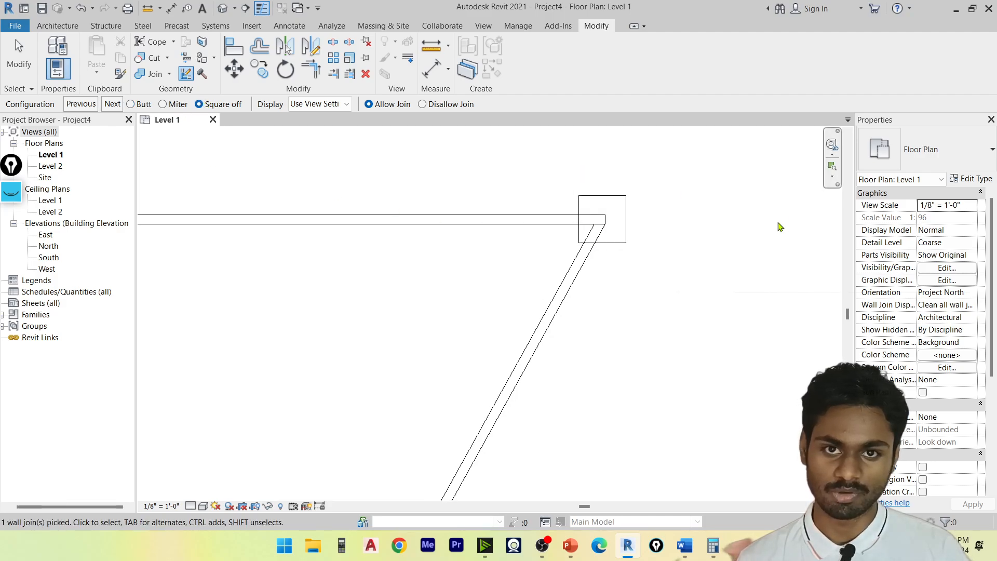
Switch the acute corner's join to Miter and back to Square off, and deselect the join.
scroll(632, 241, "up", 3)
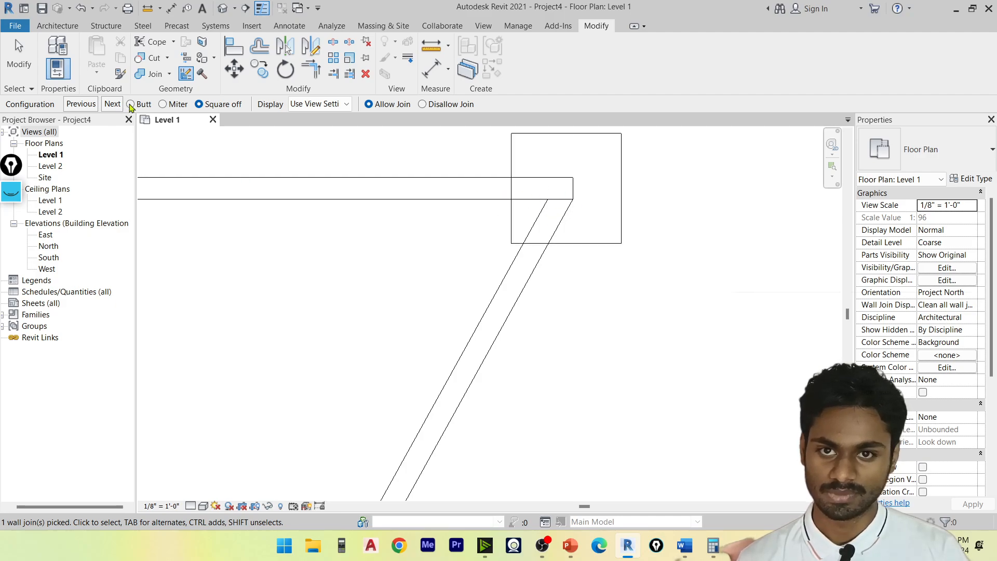
left_click(162, 104)
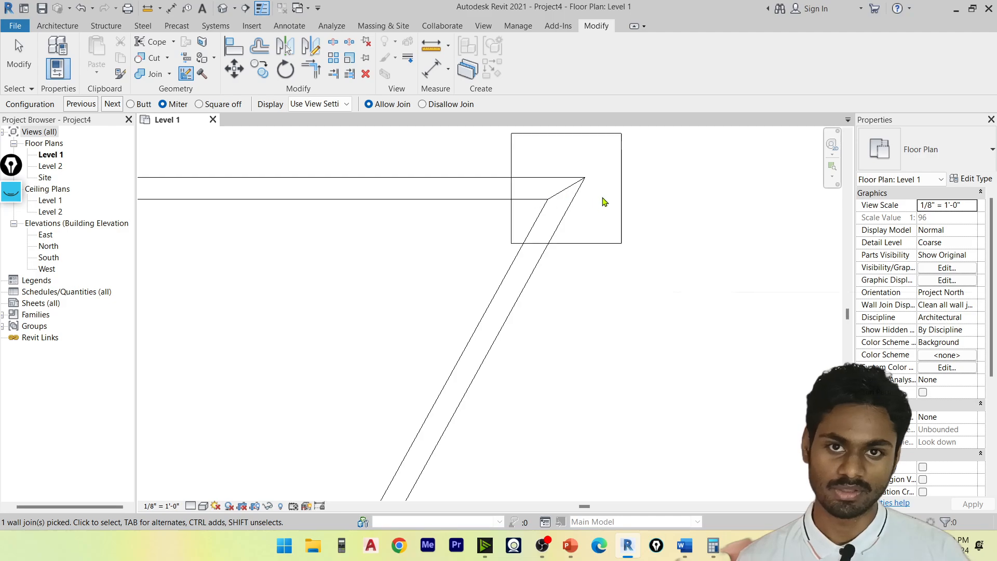
scroll(584, 197, "down", 3)
scroll(502, 216, "up", 1)
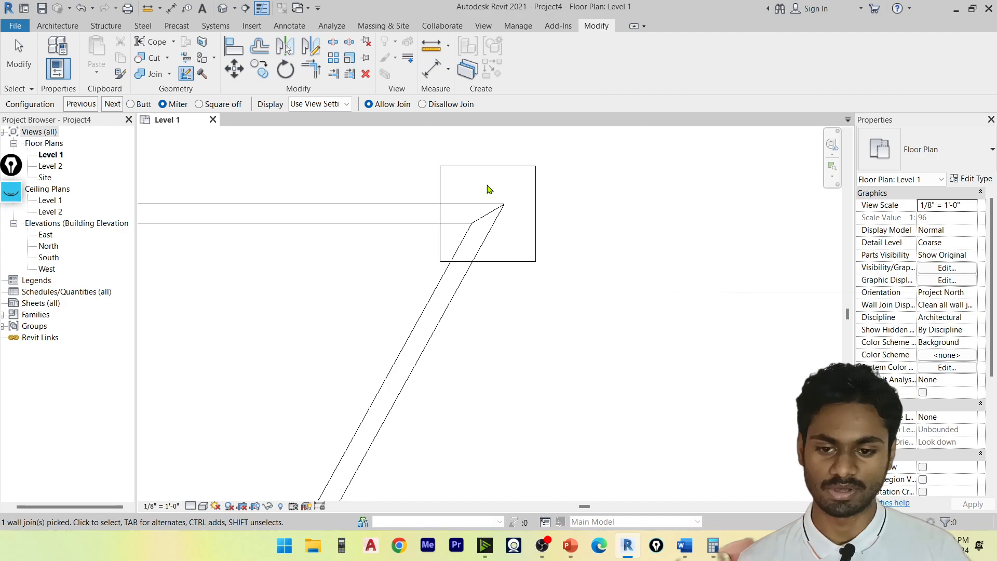
left_click(200, 105)
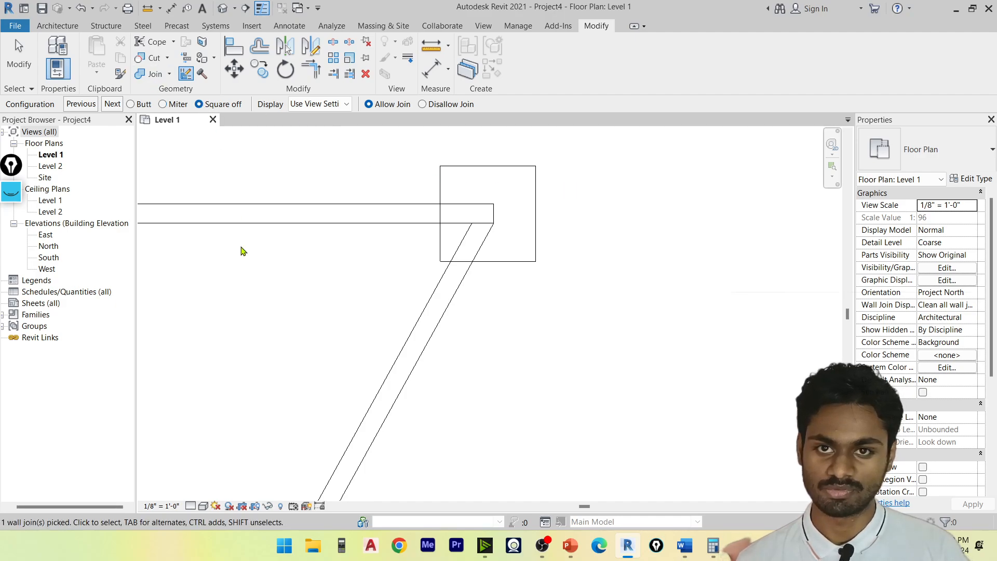
key("Escape")
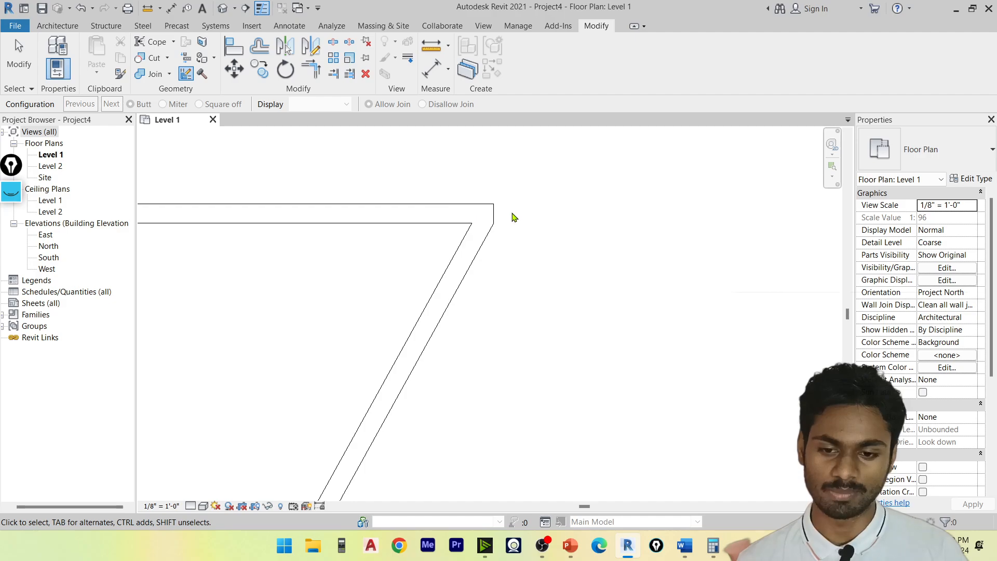
Pick the acute corner again, set its join type to Butt and exit the Wall Joins tool.
left_click(473, 217)
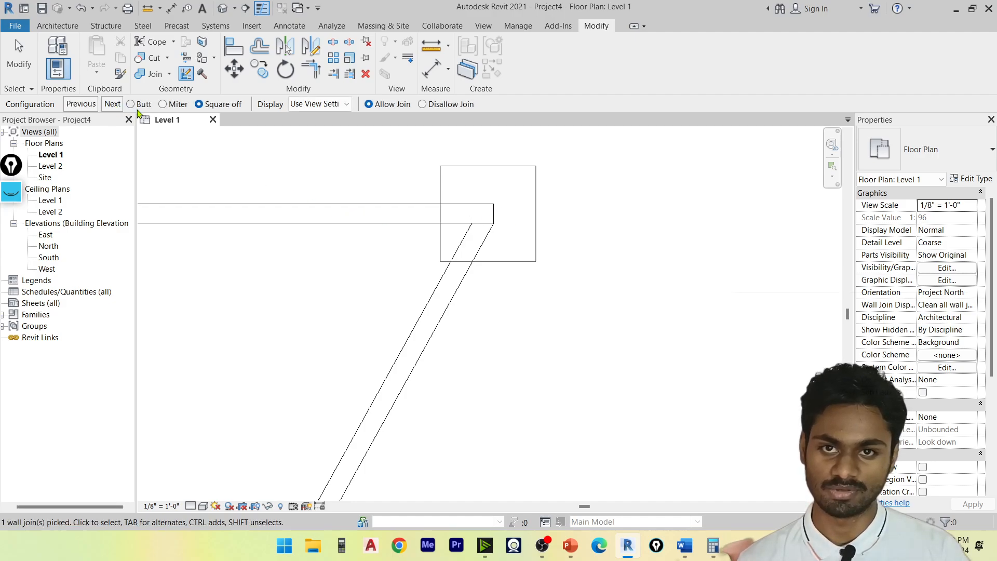
left_click(131, 104)
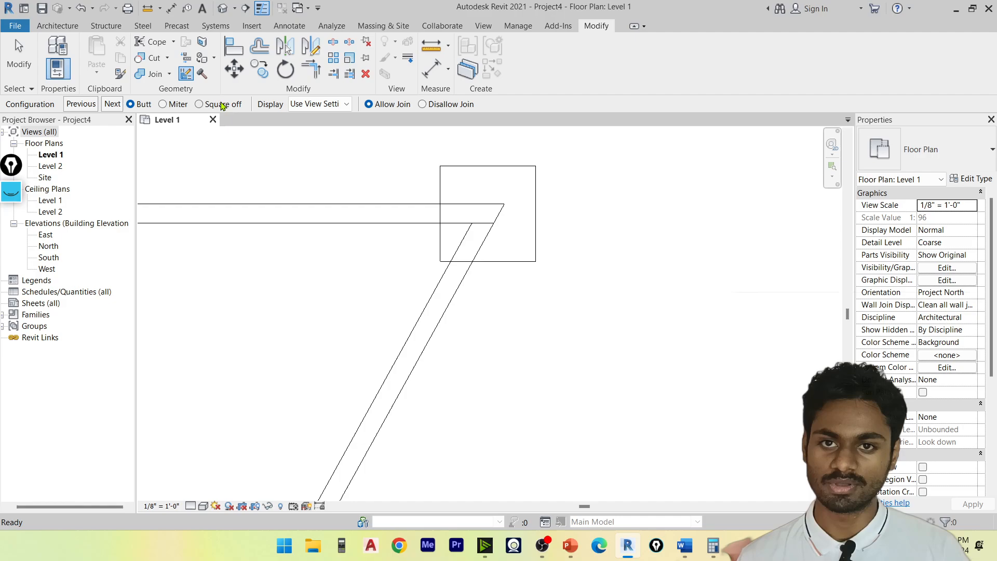
key("Escape")
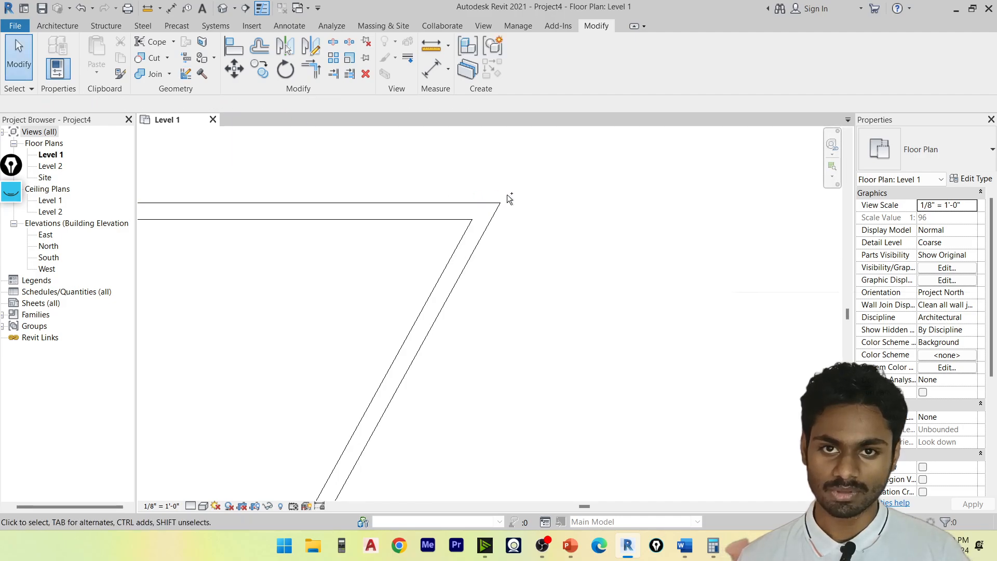
Draw a 32'-6" horizontal wall in an empty area and a 15'-6" vertical wall down from its right end.
left_click(248, 189)
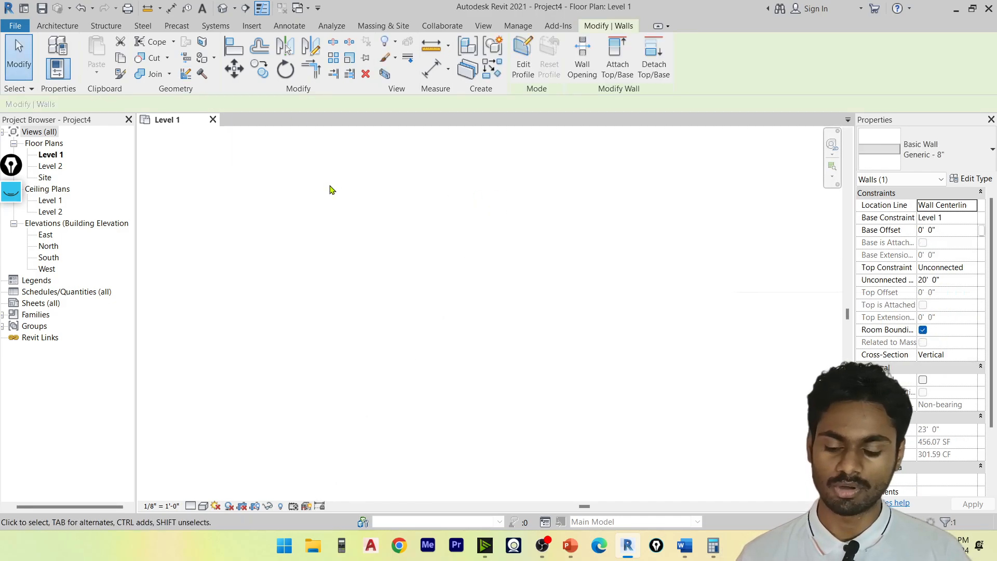
key("w")
key("a")
left_click(232, 224)
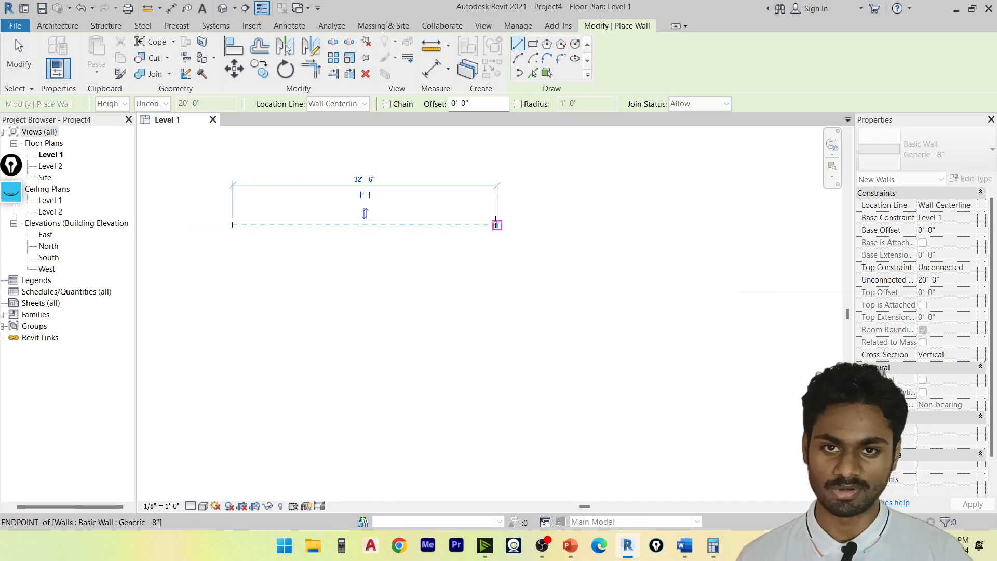
left_click(497, 225)
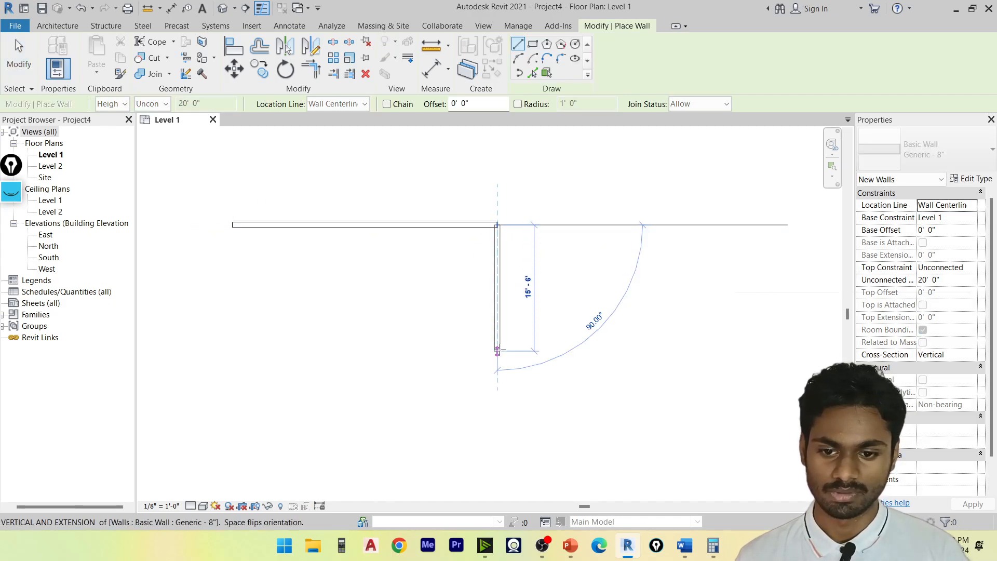
left_click(498, 352)
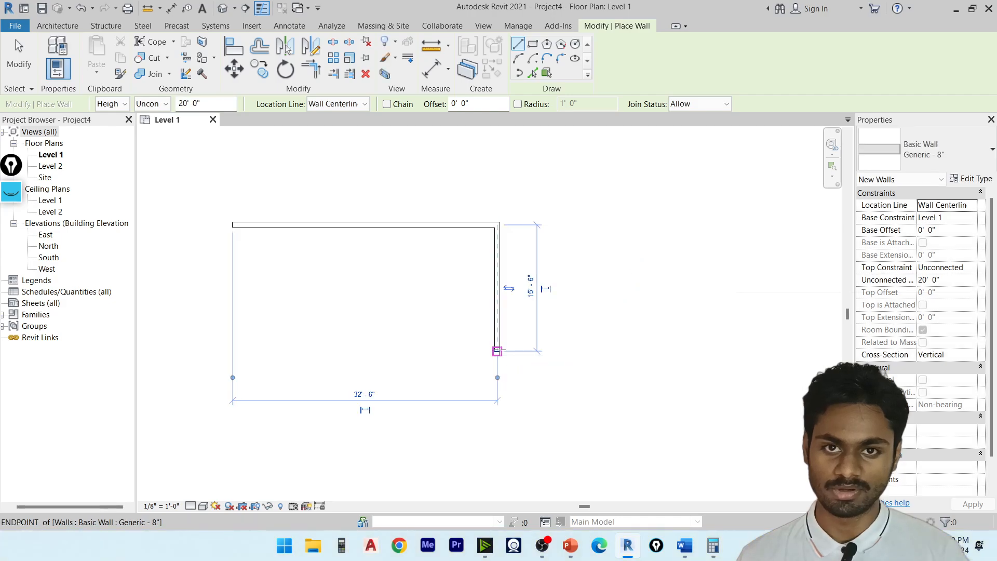
Exit the Wall tool and set the new right-angled corner to Disallow Join with the Wall Joins tool.
key("Escape")
key("Escape")
left_click(497, 231)
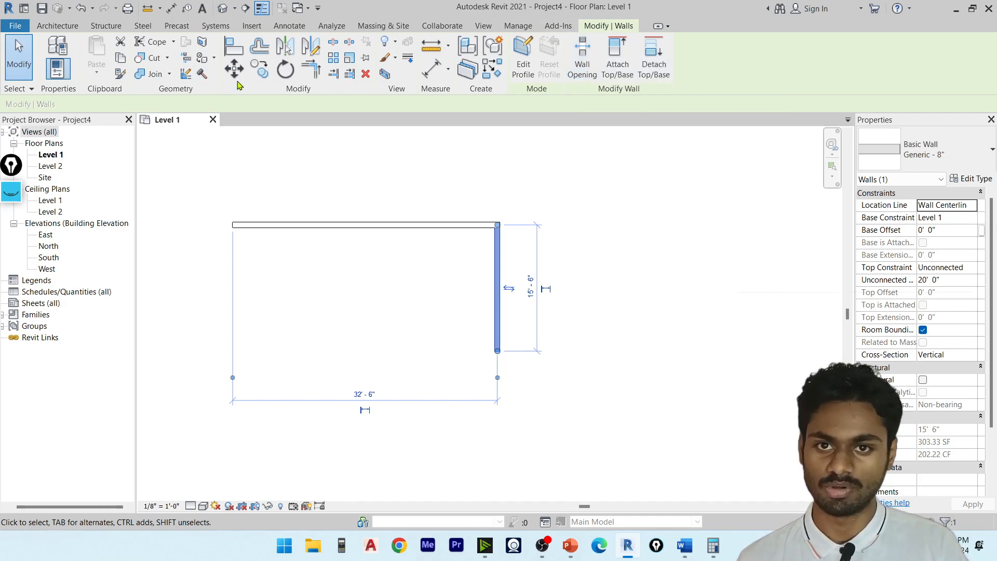
key("Escape")
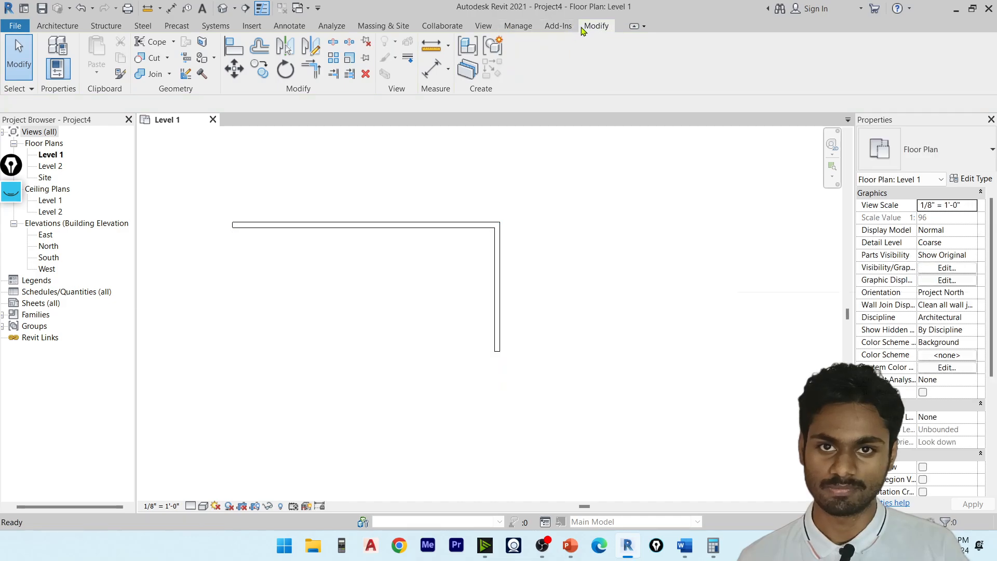
left_click(187, 75)
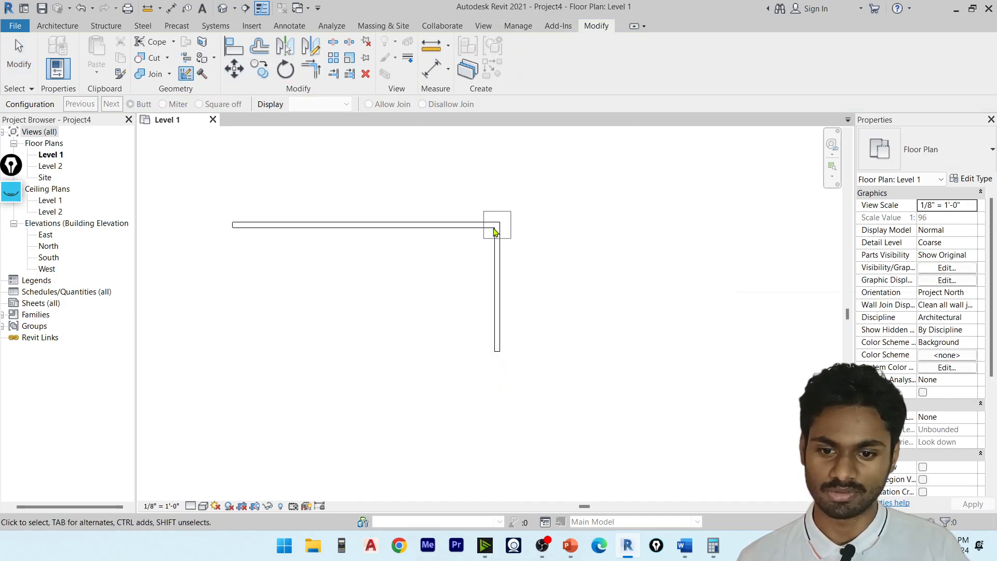
left_click(432, 106)
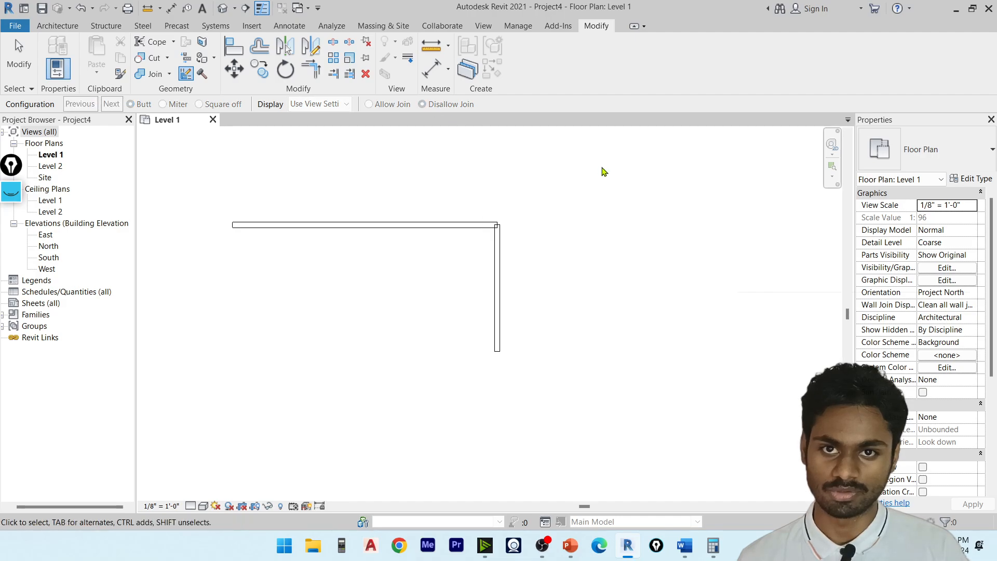
scroll(519, 231, "up", 2)
key("Escape")
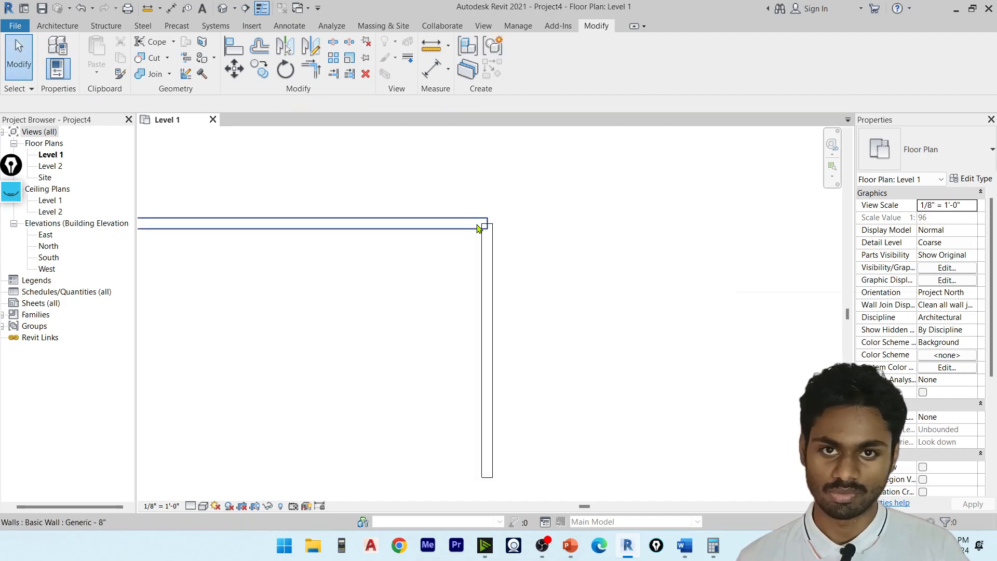
Extend the vertical wall's upper end to the horizontal wall's outer face, making the wall 15'-10" long.
left_click(490, 229)
scroll(487, 224, "up", 5)
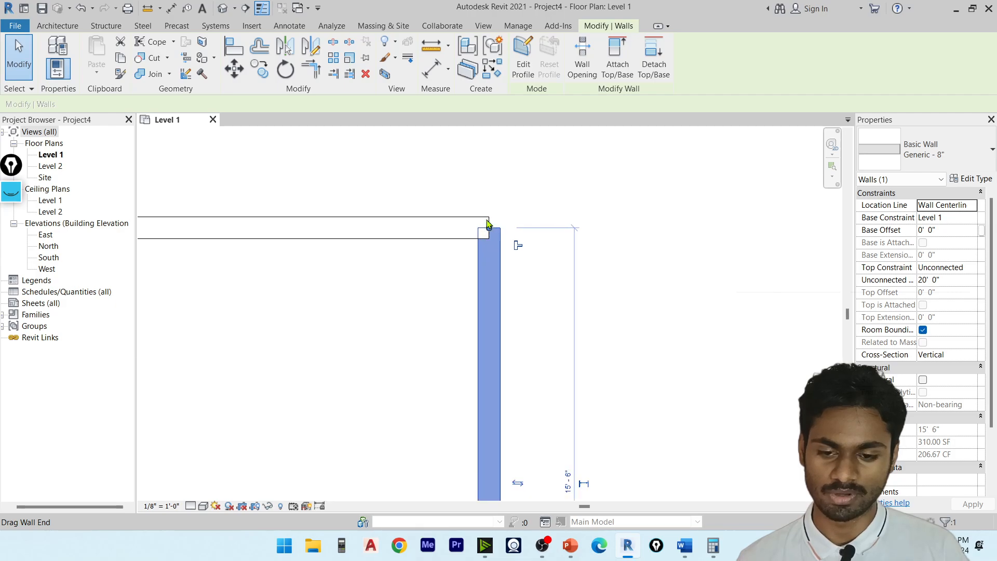
left_click_drag(498, 243, 497, 200)
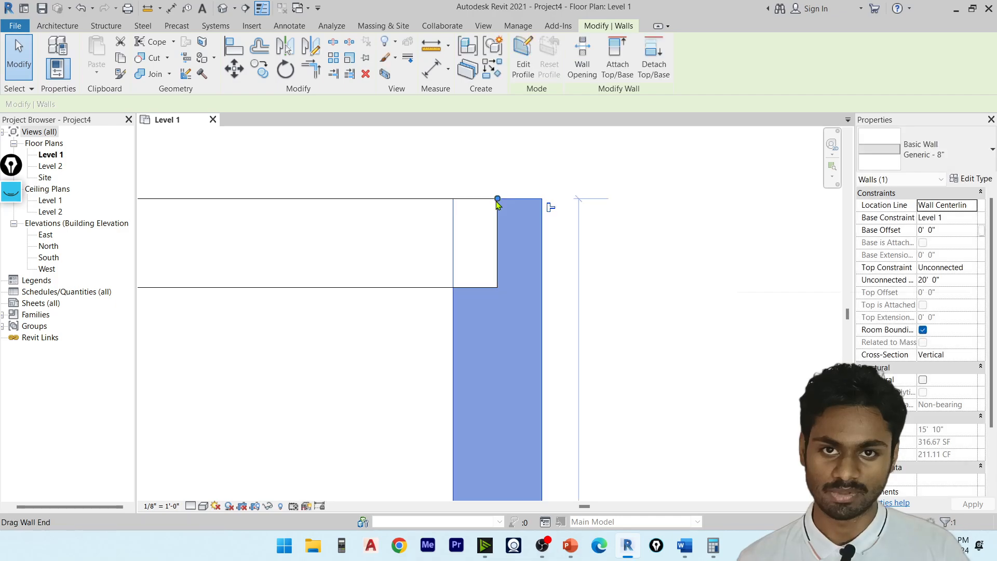
left_click(684, 256)
scroll(684, 256, "down", 3)
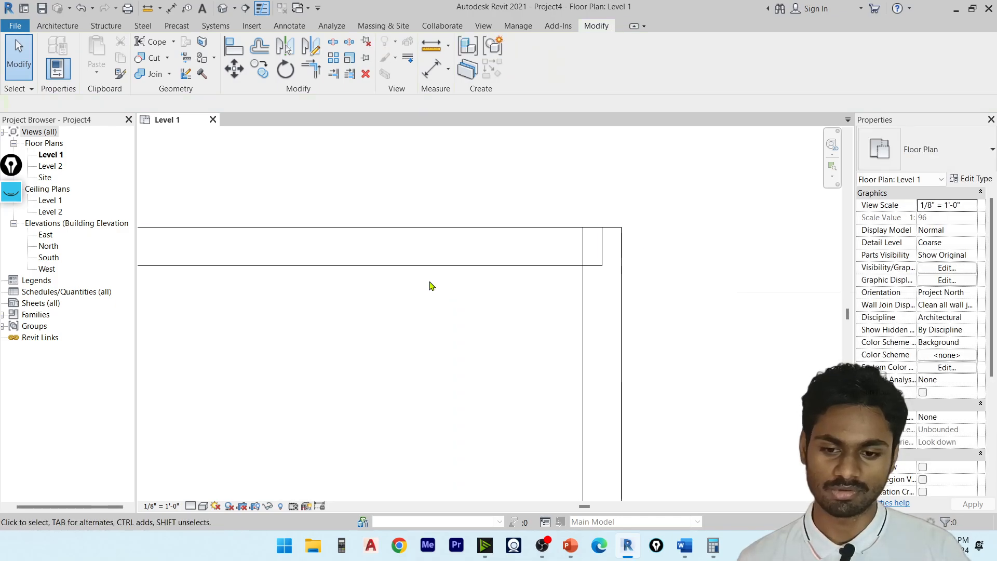
left_click(599, 251)
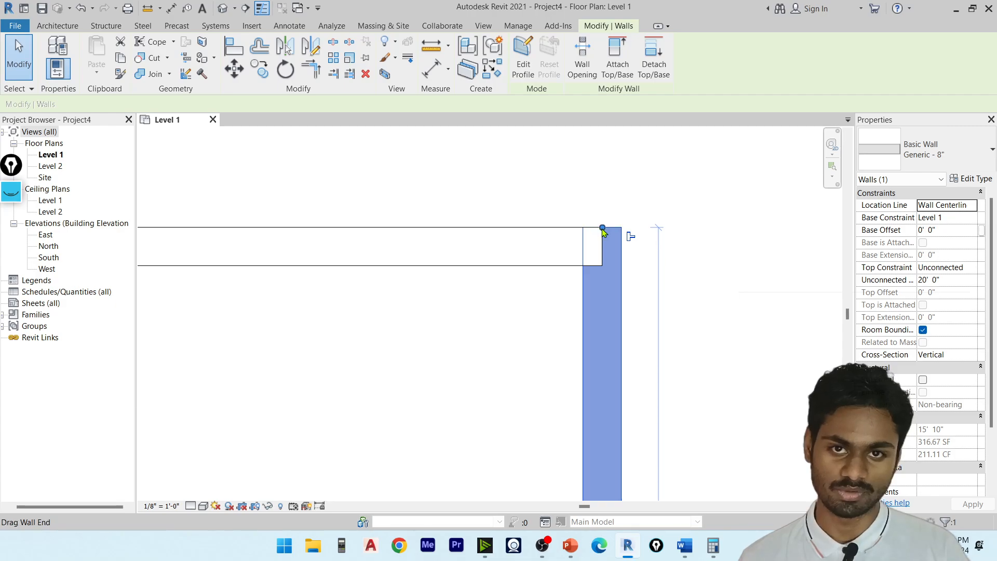
left_click_drag(602, 227, 621, 231)
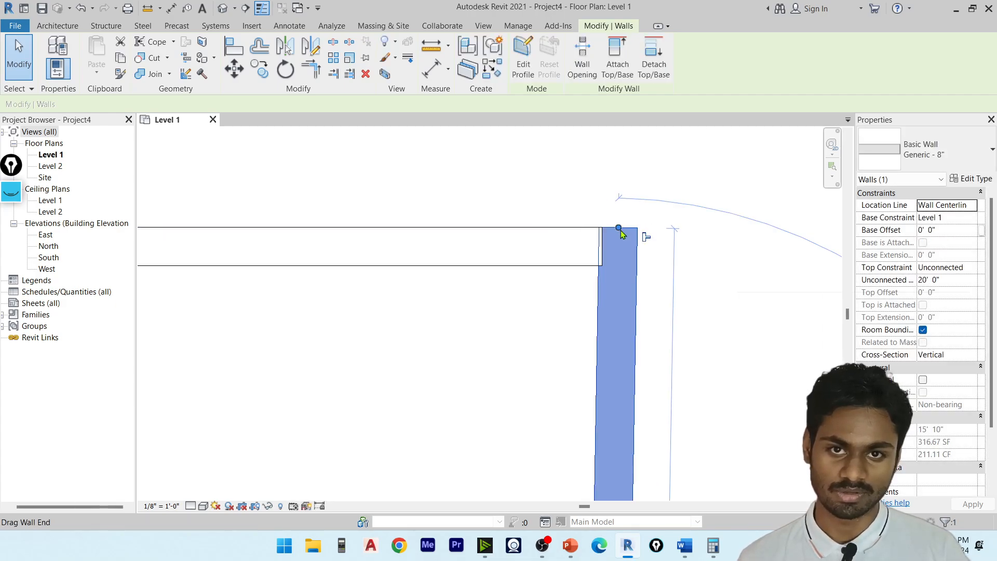
key("ctrl+z")
Extend the horizontal wall's right end to the vertical wall's outer face, and undo the wall extensions at this corner.
left_click(474, 263)
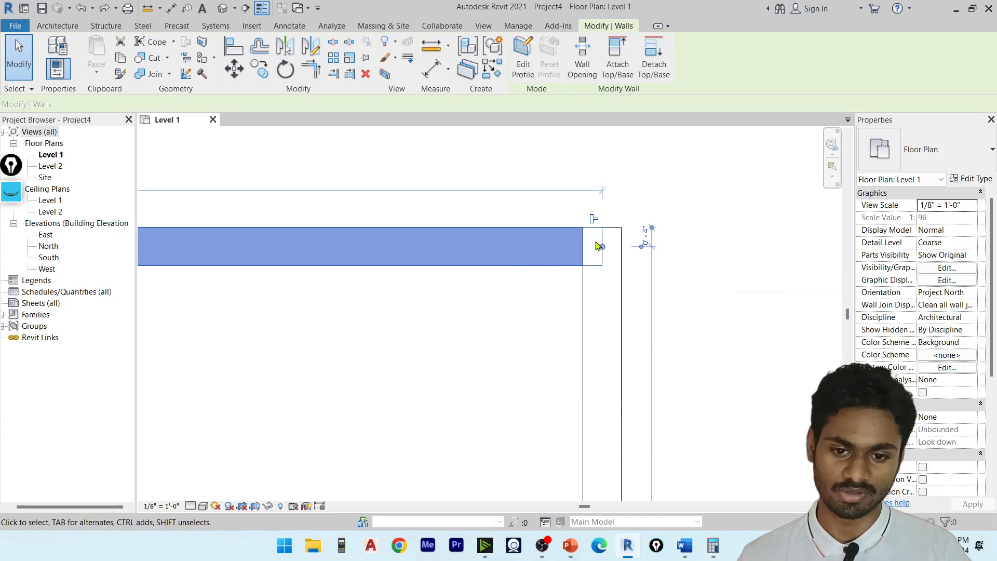
left_click_drag(602, 246, 621, 248)
left_click(657, 267)
scroll(657, 267, "down", 3)
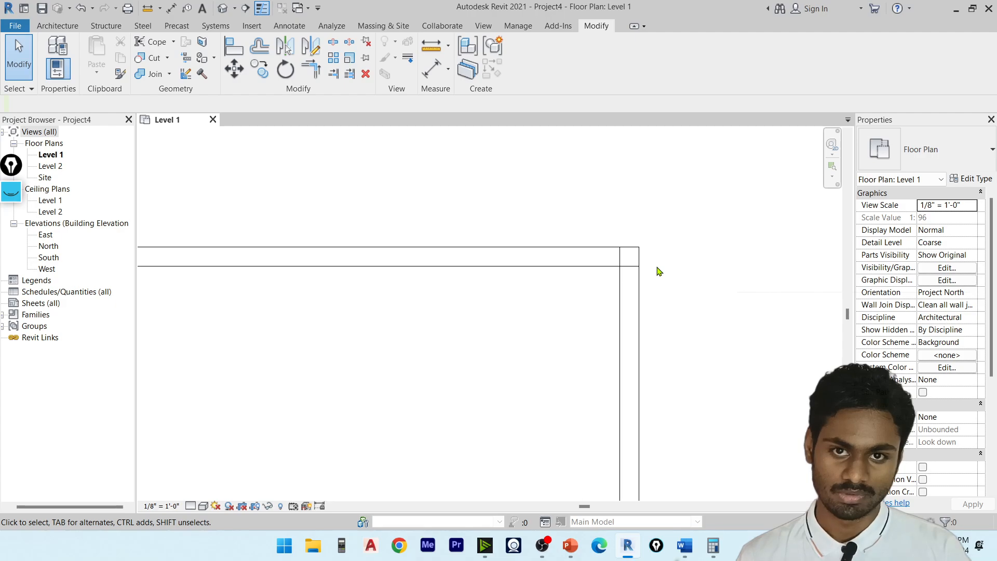
mouse_move(642, 265)
middle_mouse_down()
mouse_move(657, 247)
mouse_move(637, 254)
middle_mouse_up()
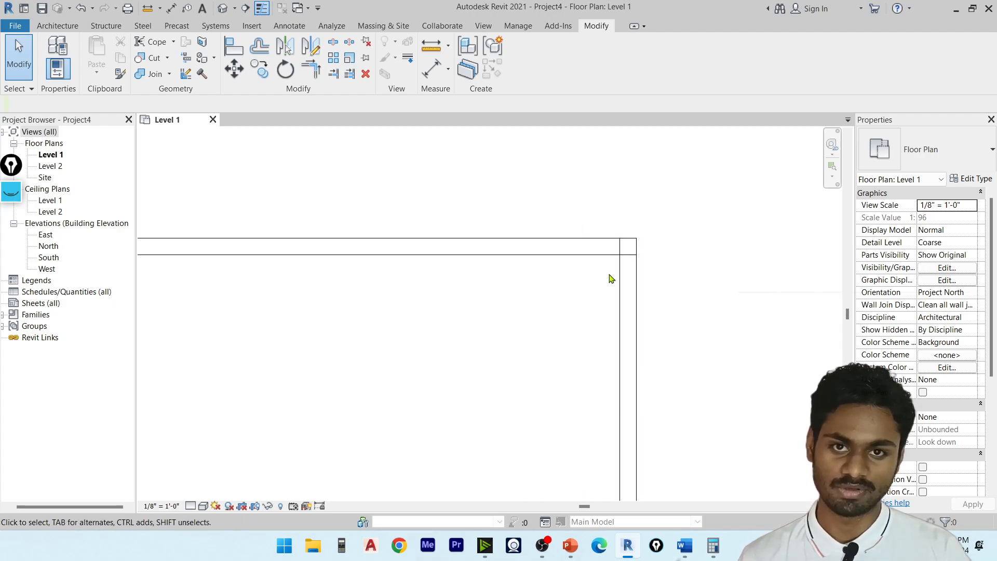
scroll(617, 276, "up", 5)
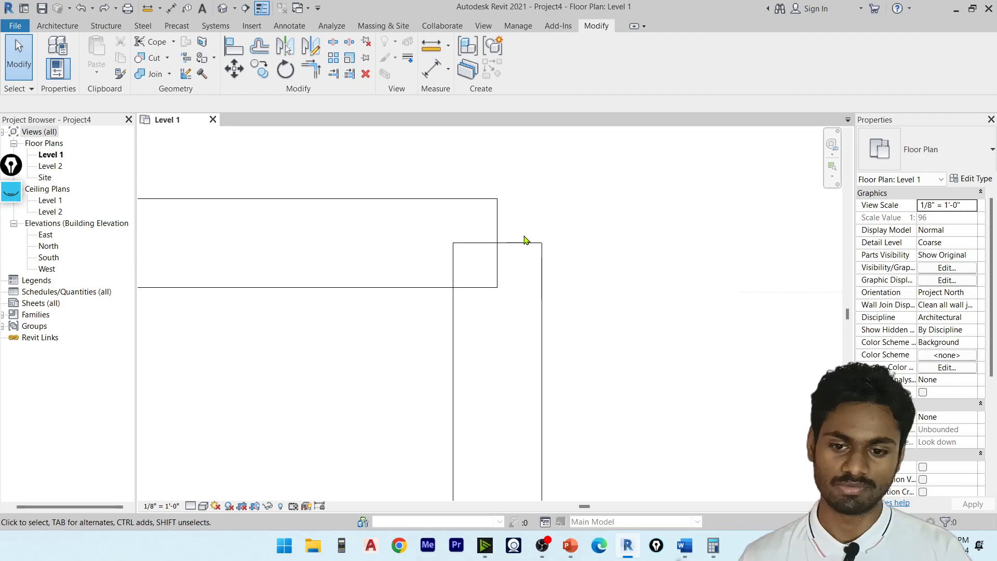
left_click(525, 240)
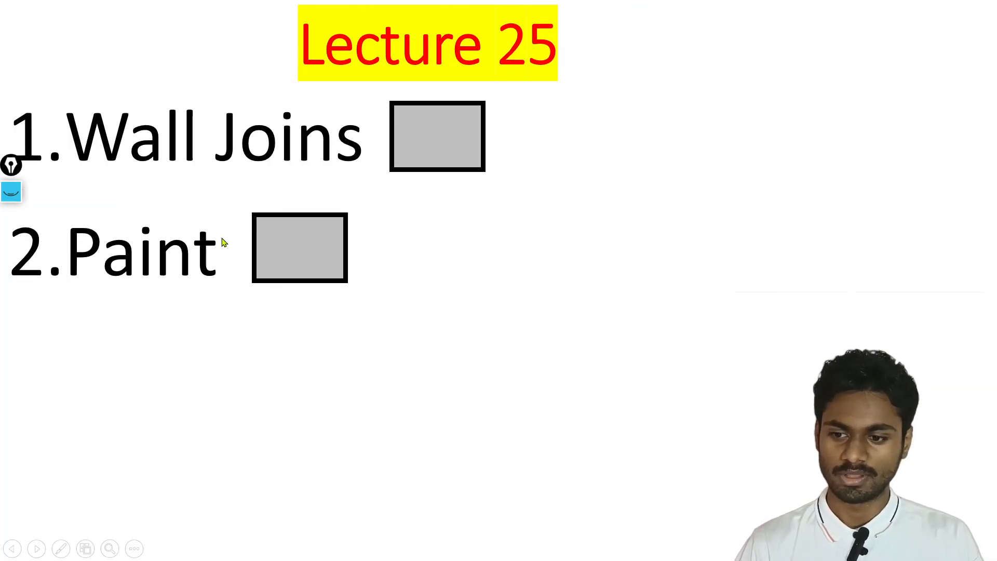
Tick off Wall Joins on the Lecture 25 slide in PowerPoint, end the slide show and return to Revit.
left_click(407, 133)
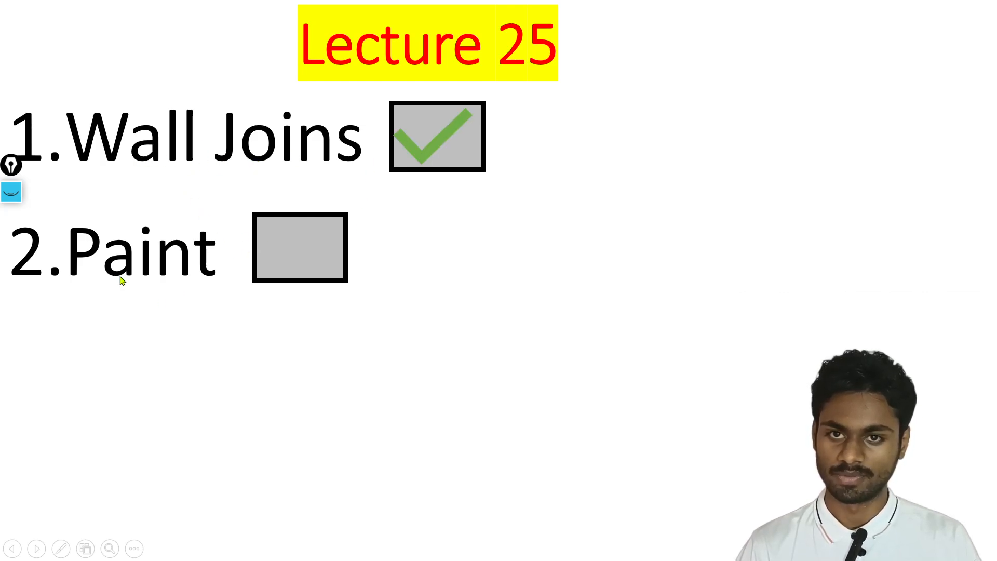
key("Escape")
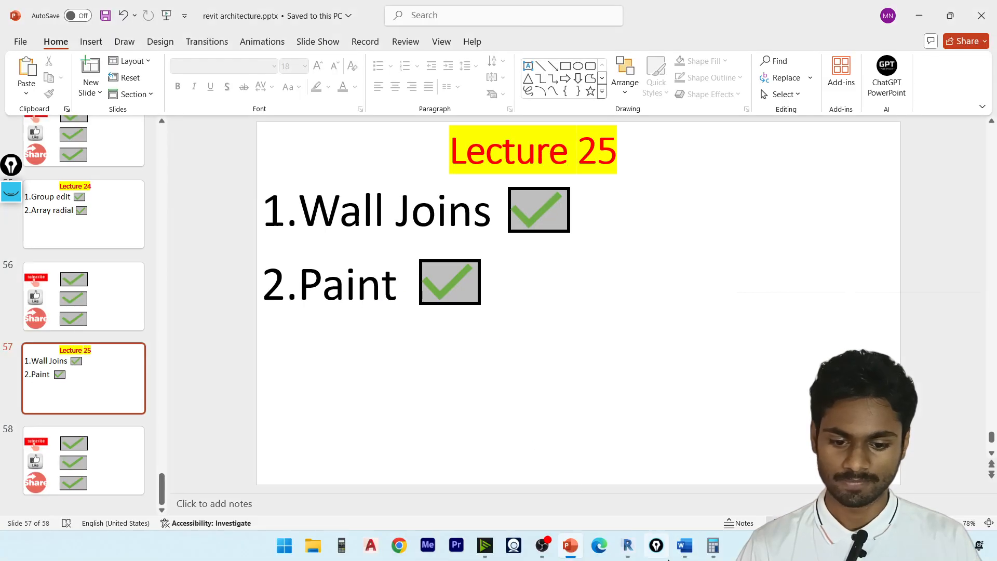
left_click(628, 546)
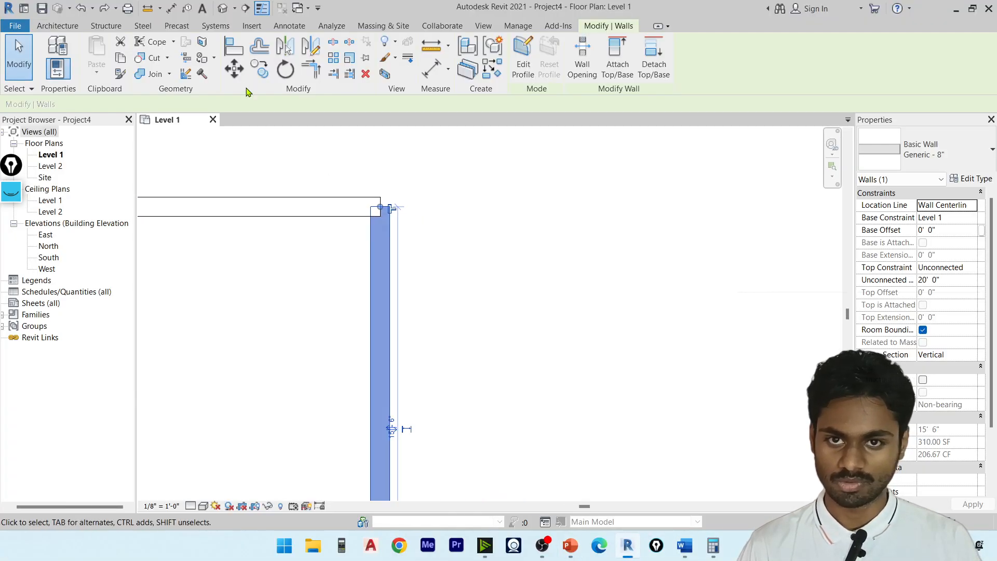
Open the default 3D view of the walls and set its visual style to Shaded.
left_click(224, 8)
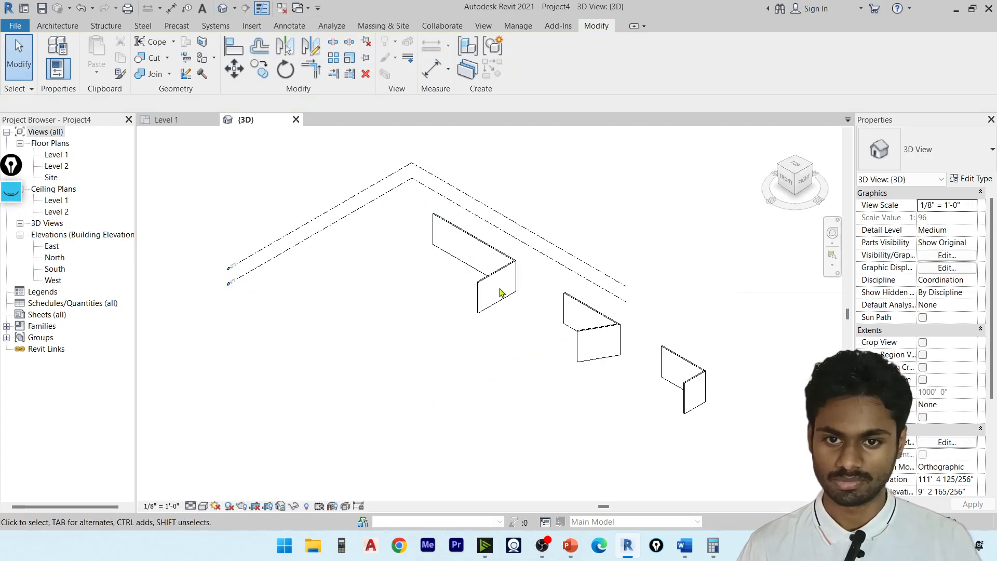
left_click(204, 508)
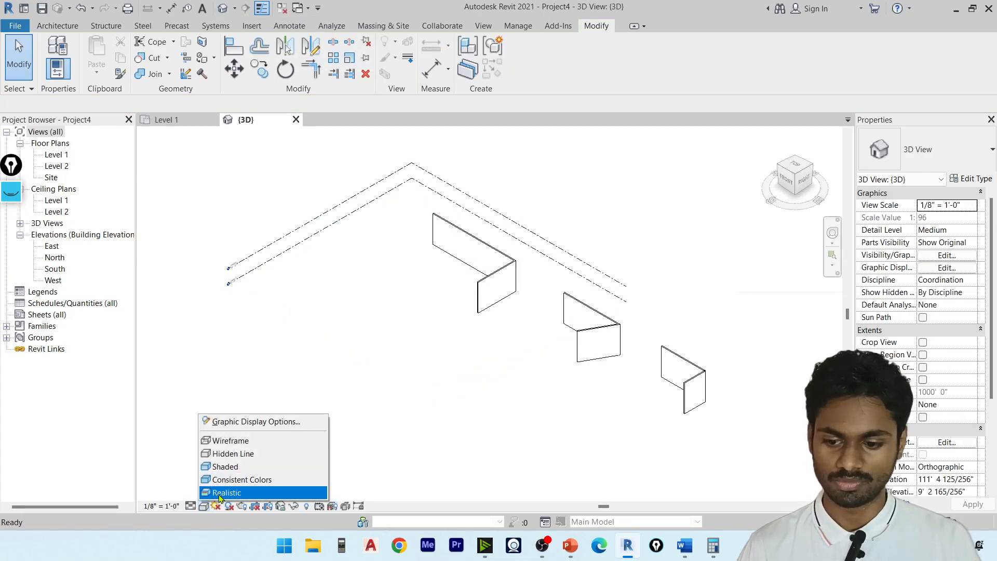
left_click(224, 466)
middle_click_drag(457, 249, 222, 196)
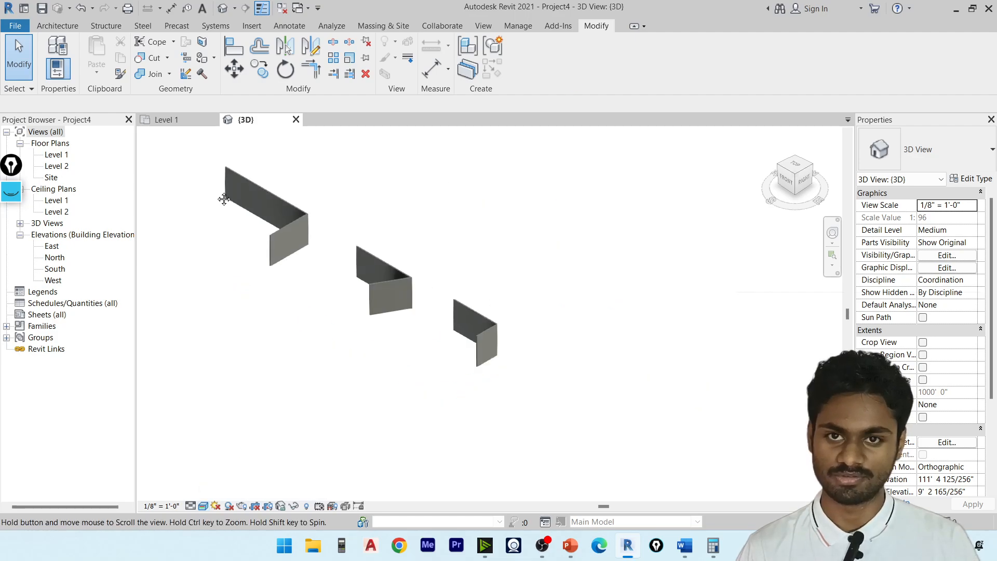
scroll(391, 201, "up", 3)
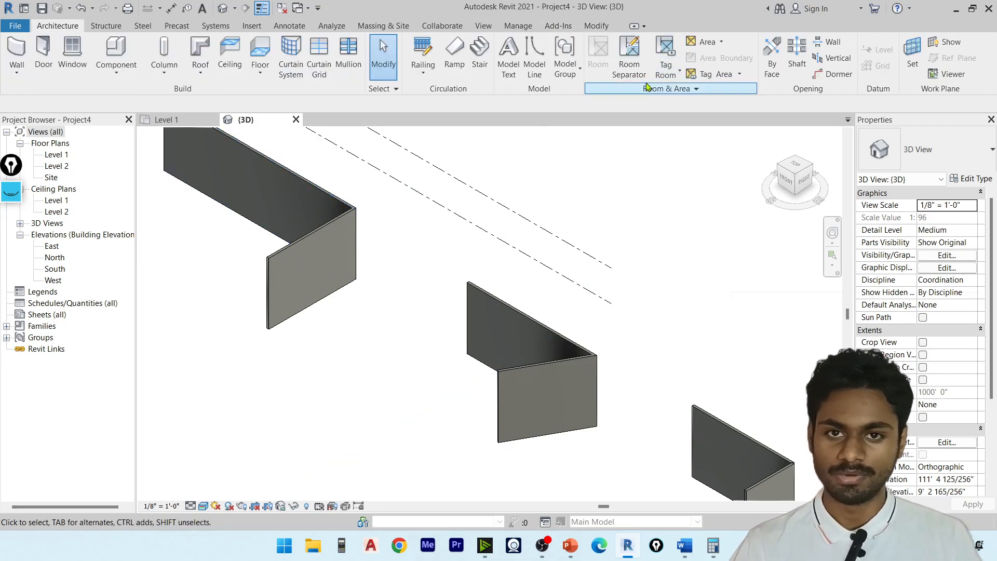
Start the Paint tool, look through the project materials in the Material Browser and close it.
left_click(597, 25)
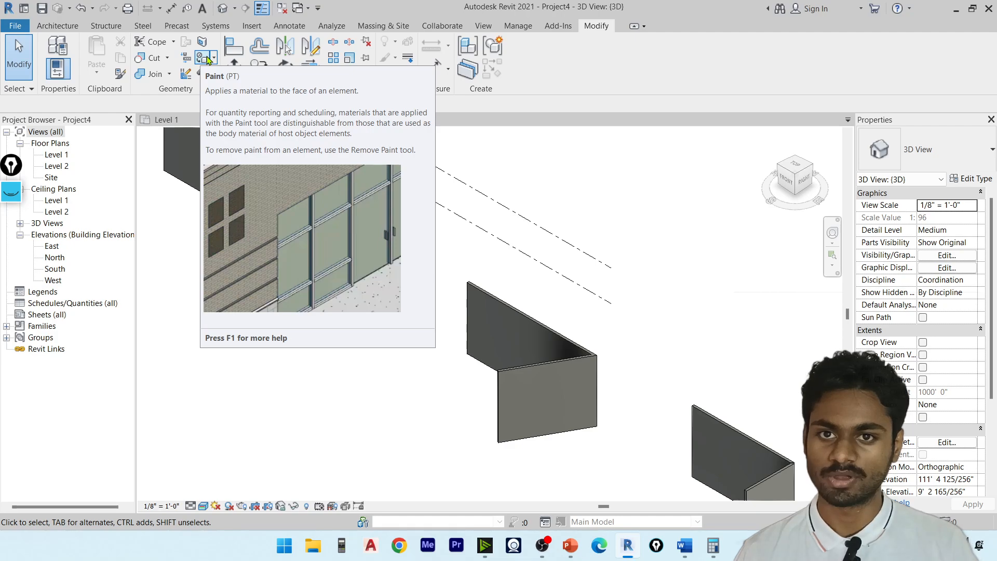
left_click(207, 59)
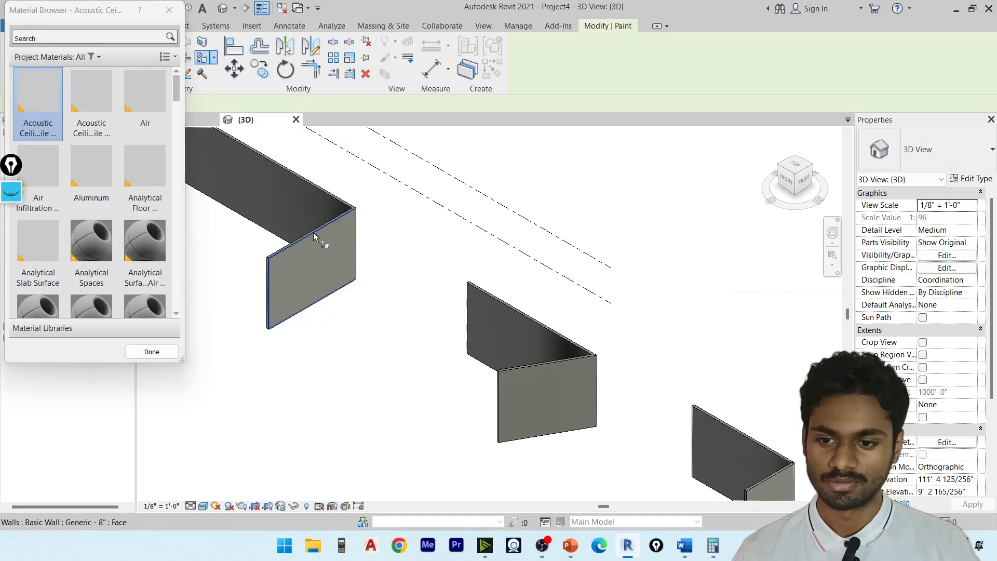
left_click_drag(89, 16, 633, 21)
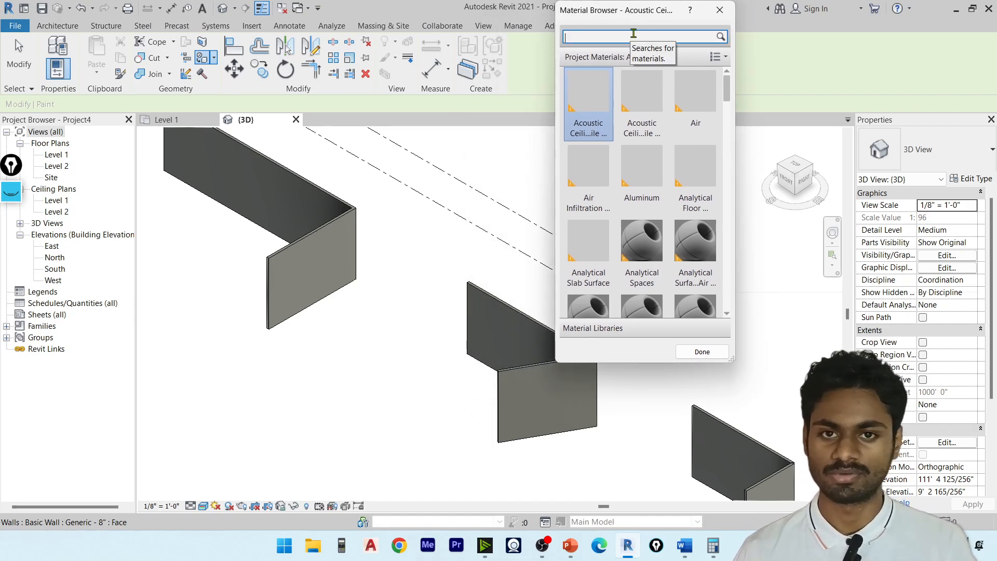
scroll(640, 180, "down", 15)
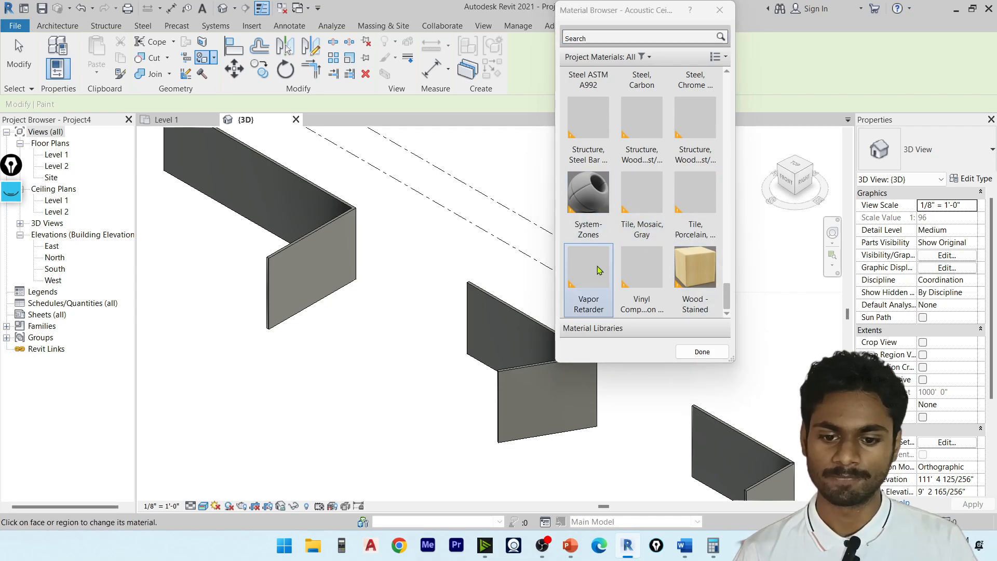
scroll(602, 263, "up", 15)
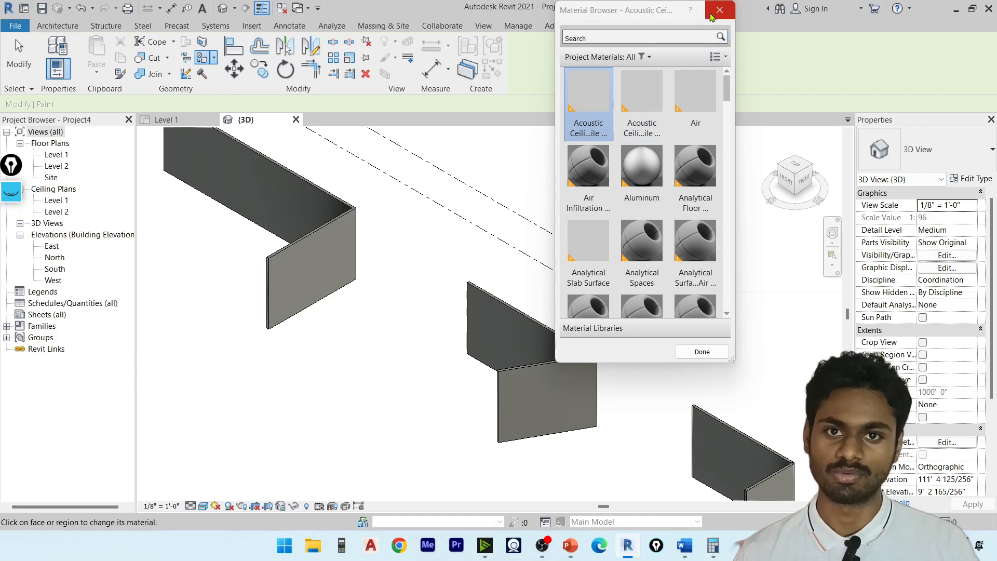
left_click(720, 11)
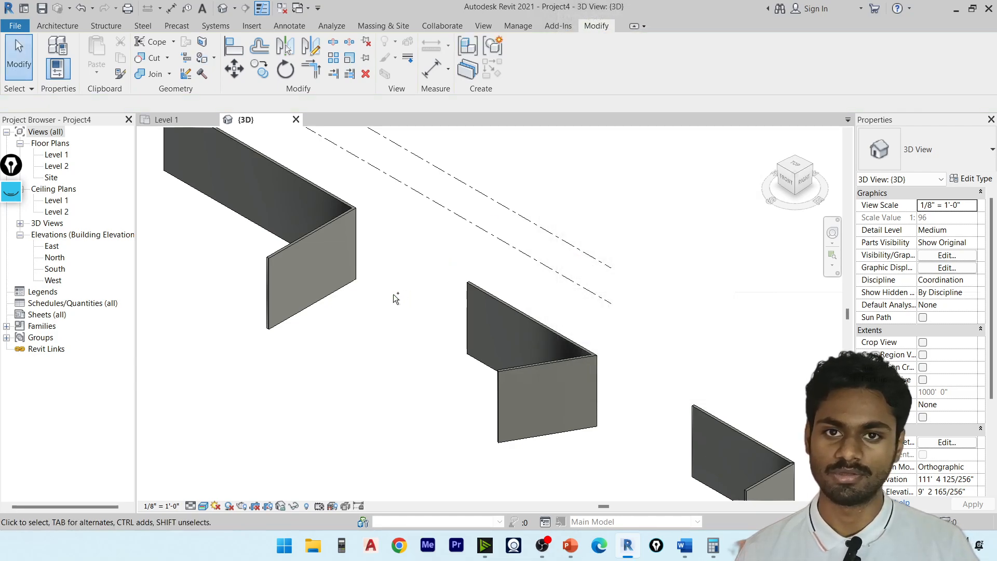
Start the Paint tool and choose Wood - Stained from the project materials as the paint material.
scroll(394, 294, "down", 3)
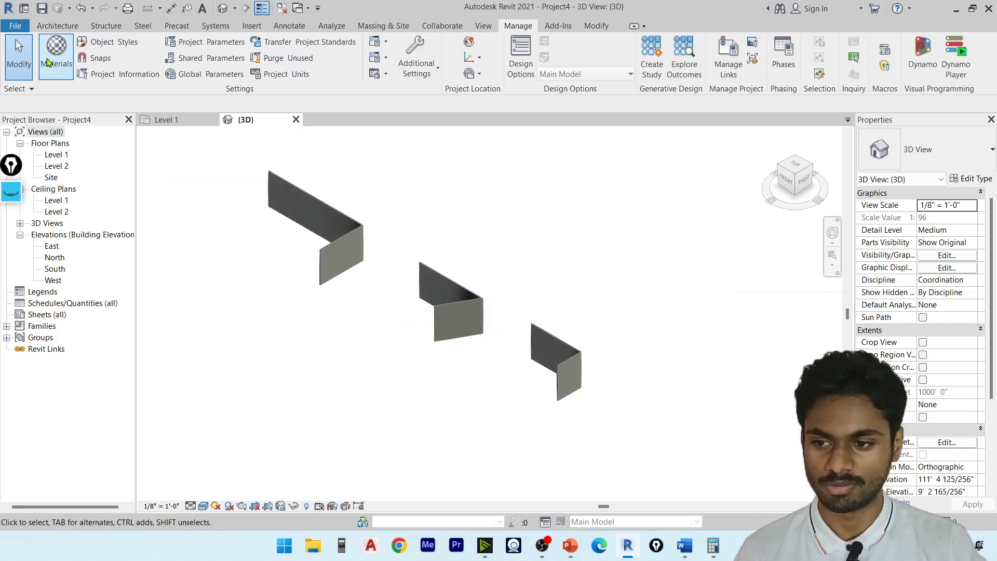
left_click(605, 29)
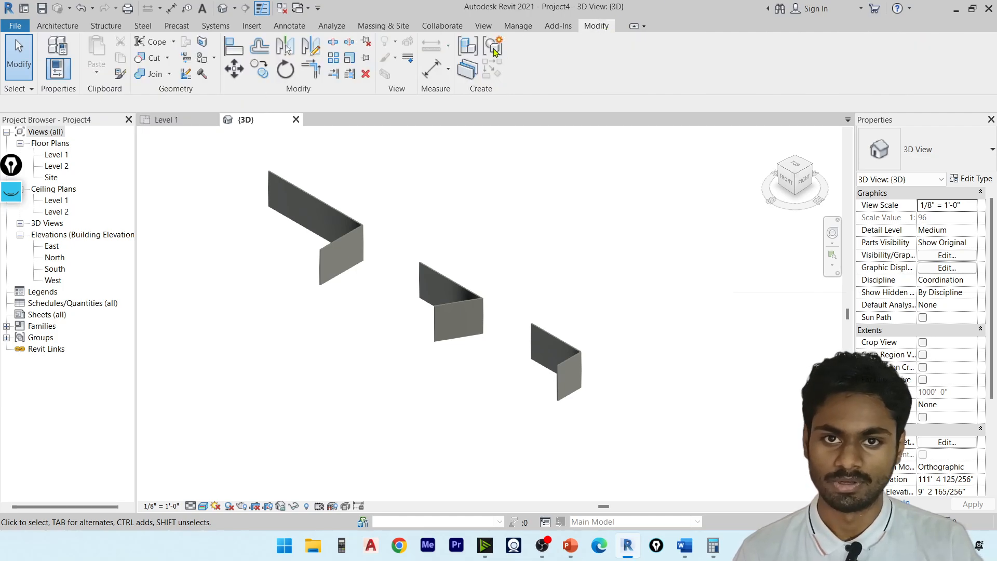
left_click(200, 60)
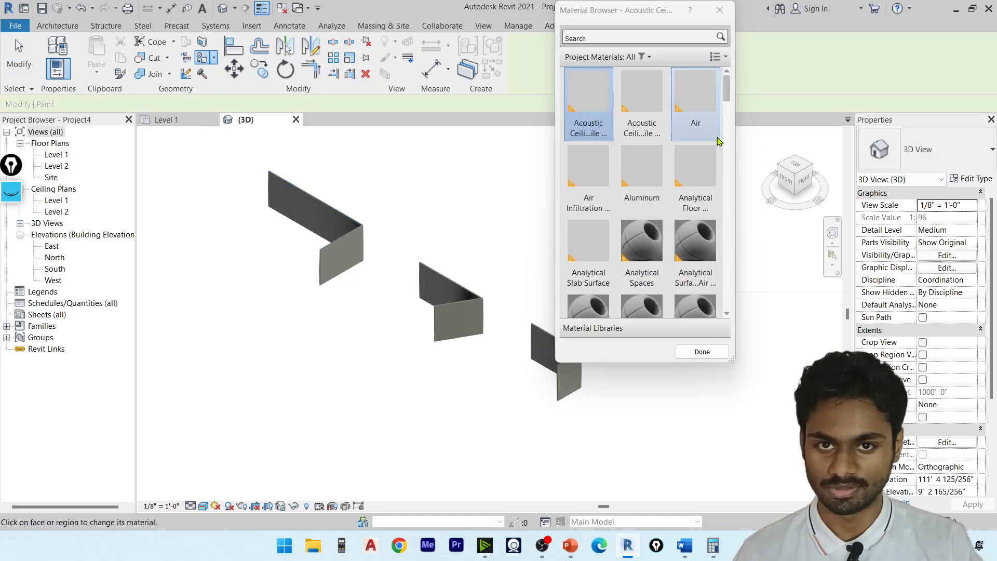
scroll(494, 258, "up", 3)
scroll(289, 234, "up", 5)
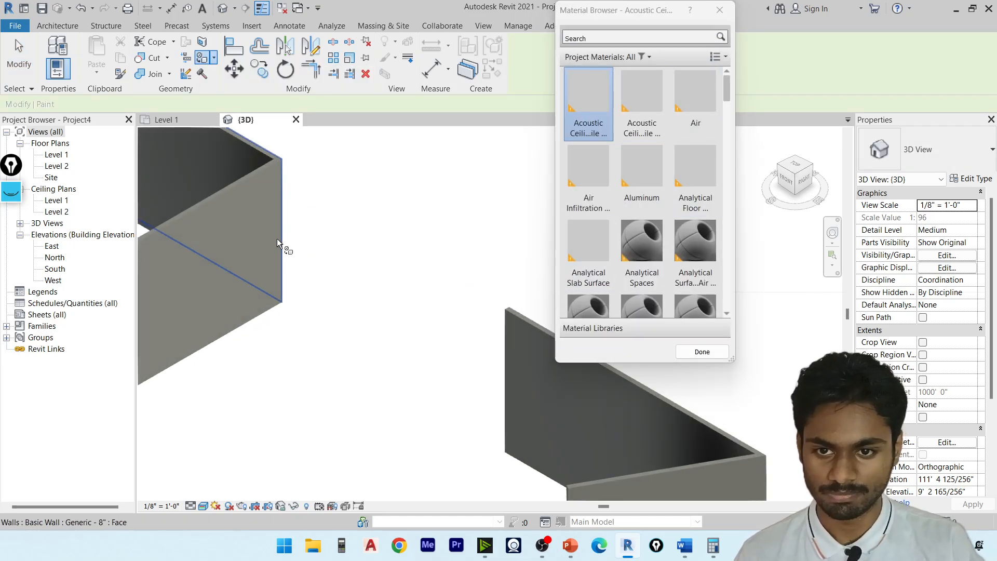
scroll(654, 243, "down", 10)
scroll(653, 243, "down", 10)
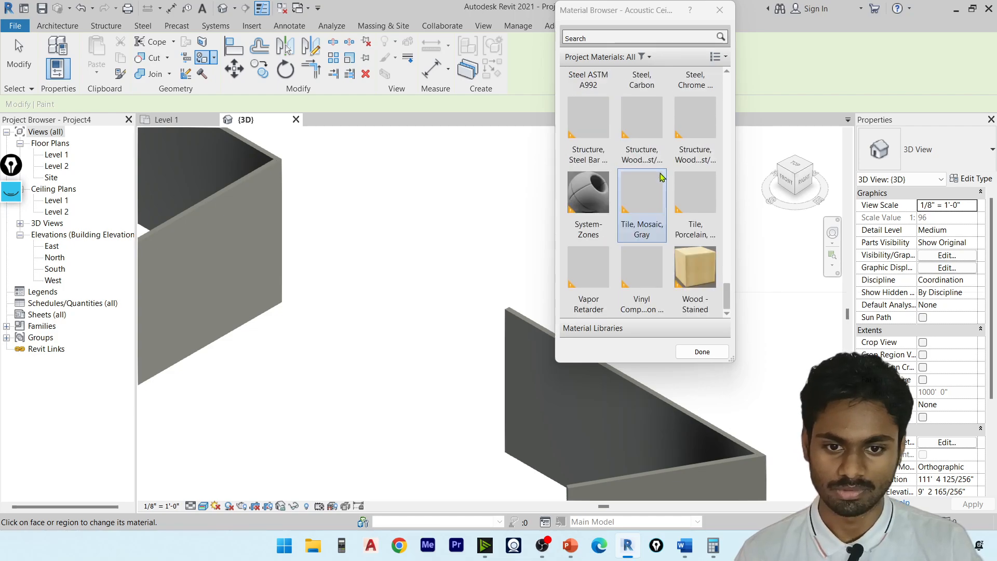
left_click(589, 278)
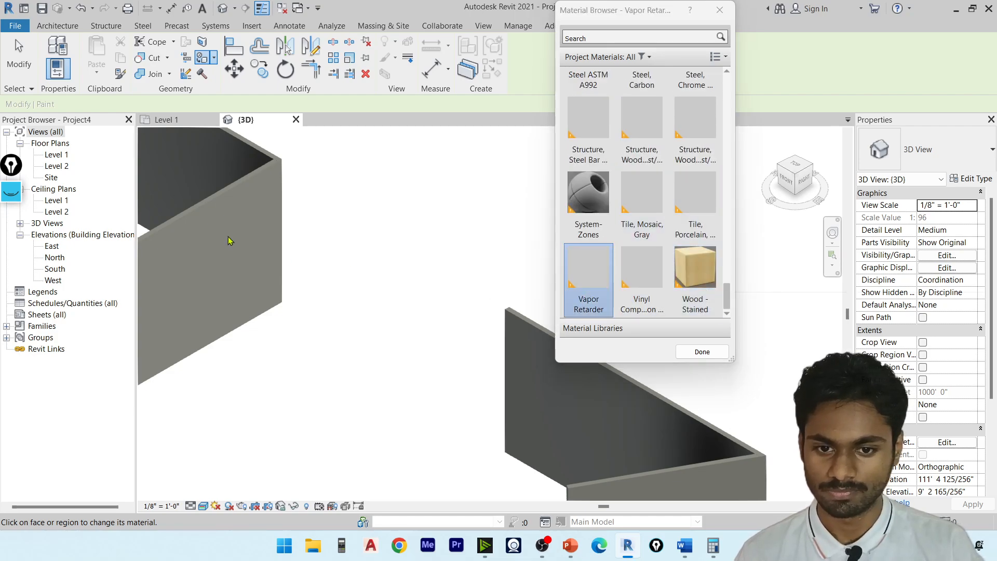
left_click(674, 266)
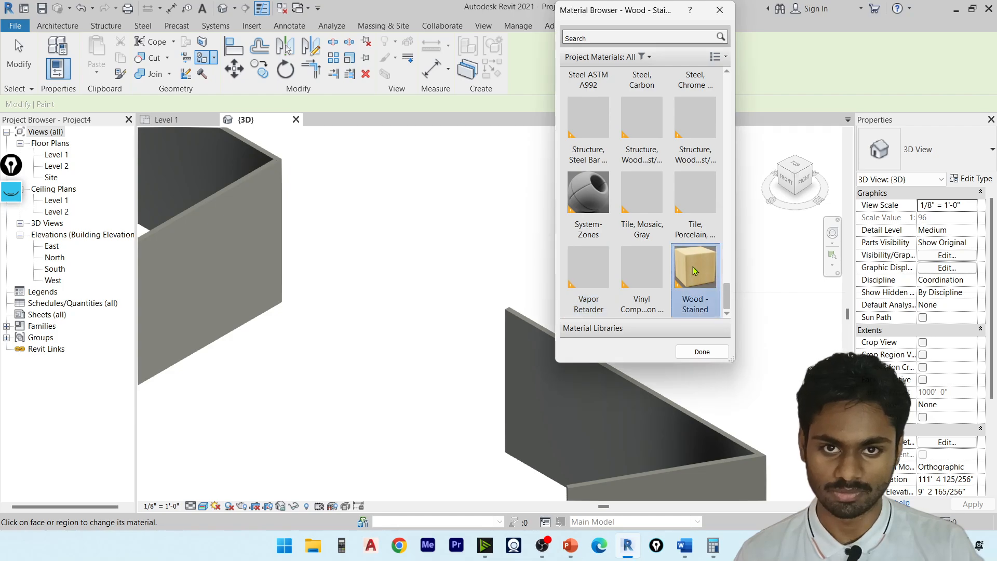
left_click(589, 276)
left_click(642, 275)
left_click(683, 261)
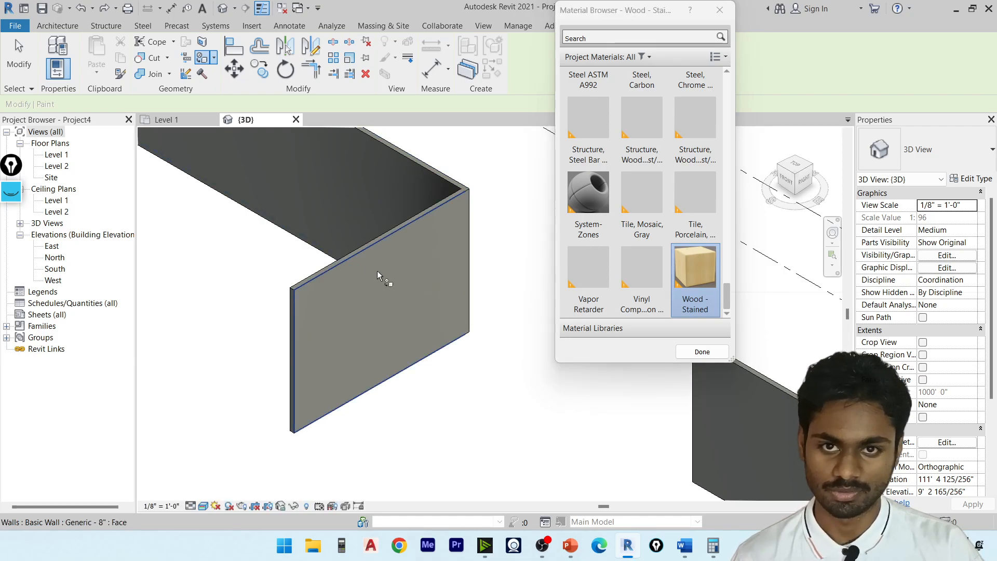
Paint the outer face of the first corner's short wall with Wood - Stained and finish the Paint tool.
scroll(377, 270, "up", 1)
middle_click_drag(399, 272, 363, 227)
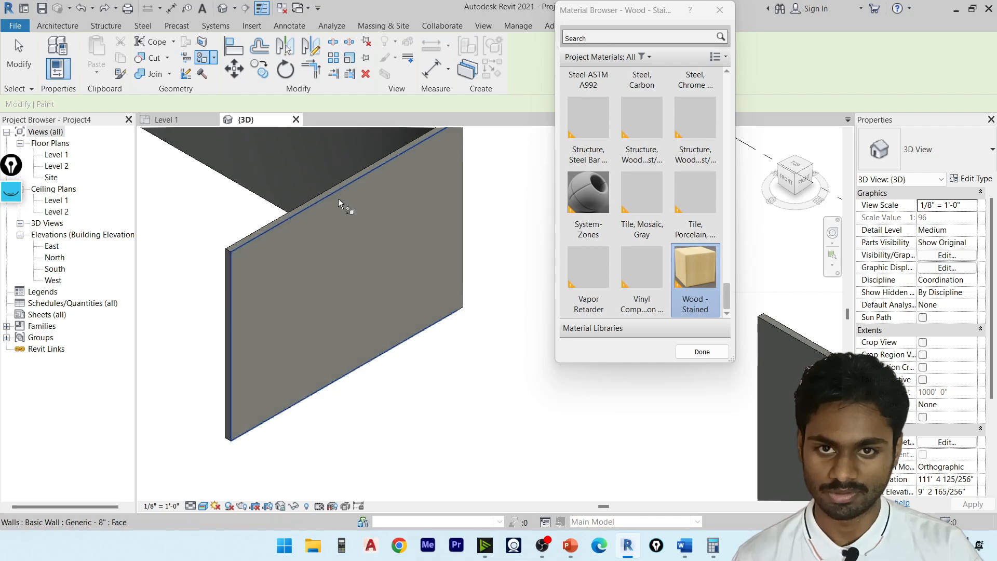
left_click(333, 217)
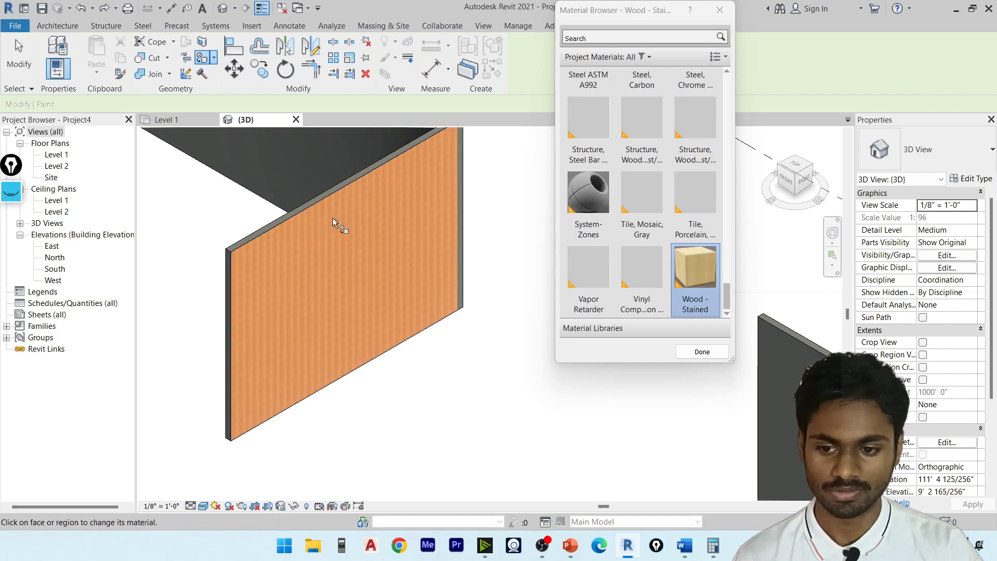
mouse_move(428, 248)
middle_mouse_down("shift")
mouse_move(406, 330)
mouse_move(386, 335)
mouse_move(296, 276)
mouse_move(363, 317)
mouse_move(449, 320)
mouse_move(379, 307)
mouse_move(514, 292)
middle_mouse_up("shift")
scroll(420, 275, "up", 3)
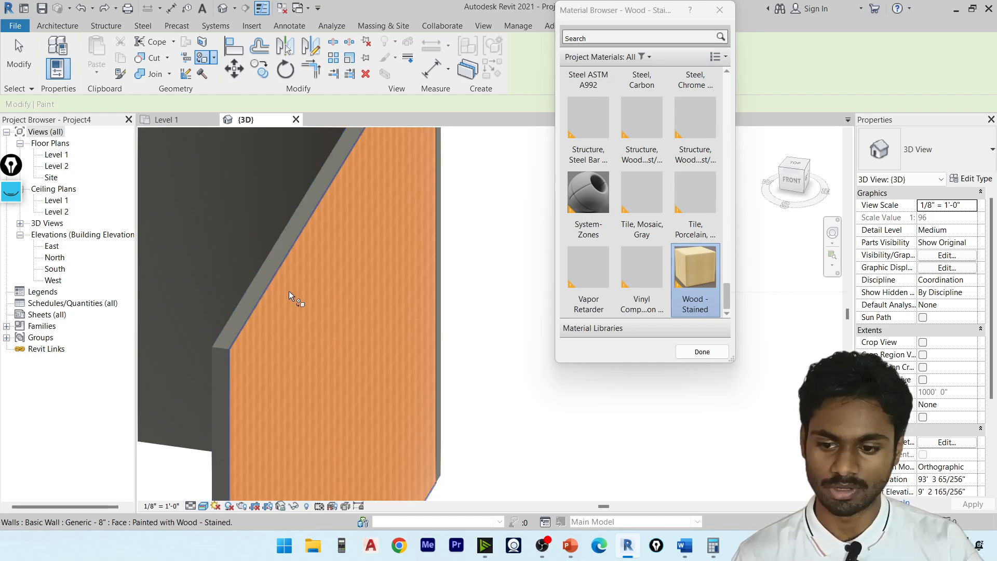
scroll(270, 329, "down", 3)
key("Escape")
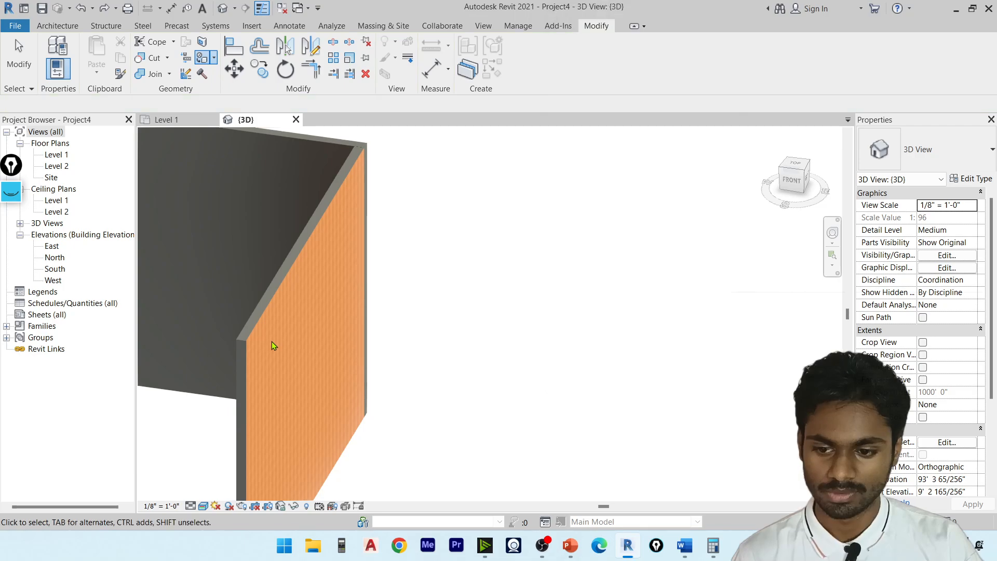
Change the painted wall's type to Basic Wall Generic - 4" Brick and deselect it.
middle_click_drag(256, 347, 346, 276)
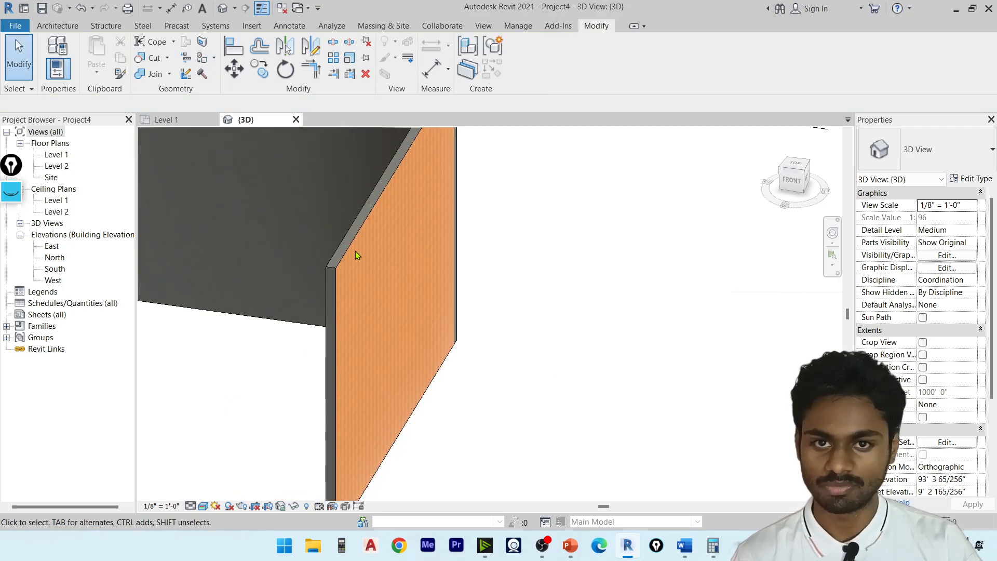
left_click(350, 236)
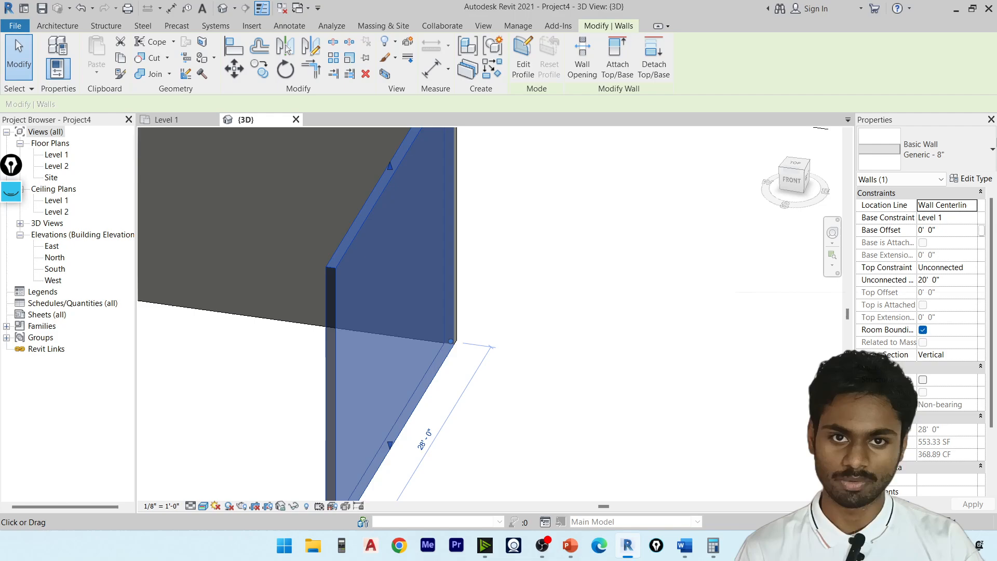
scroll(922, 237, "down", 2)
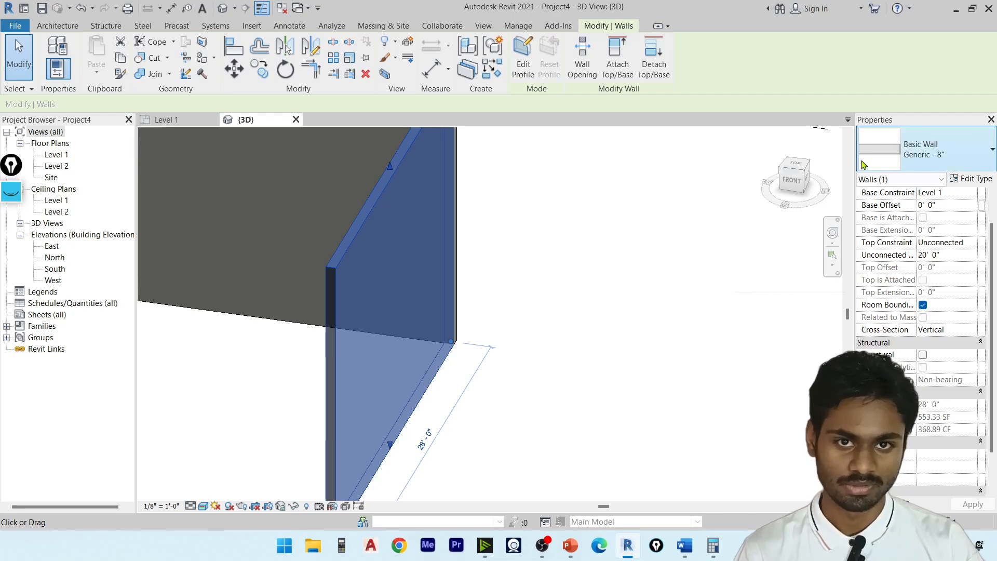
left_click(944, 164)
left_click(883, 389)
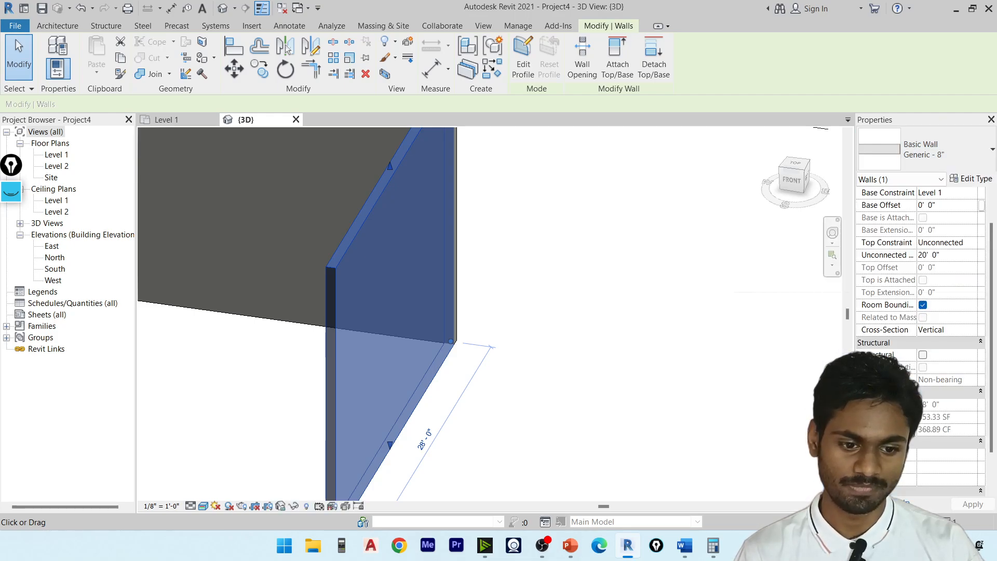
key("Escape")
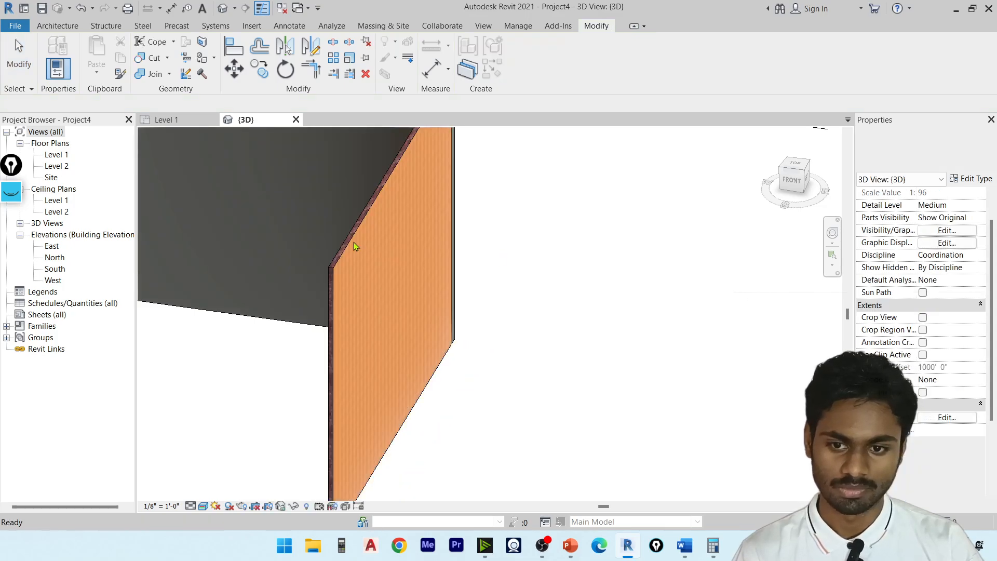
Review the painted wall's type properties and its structure layers, close the dialogs and deselect the wall.
left_click(347, 238)
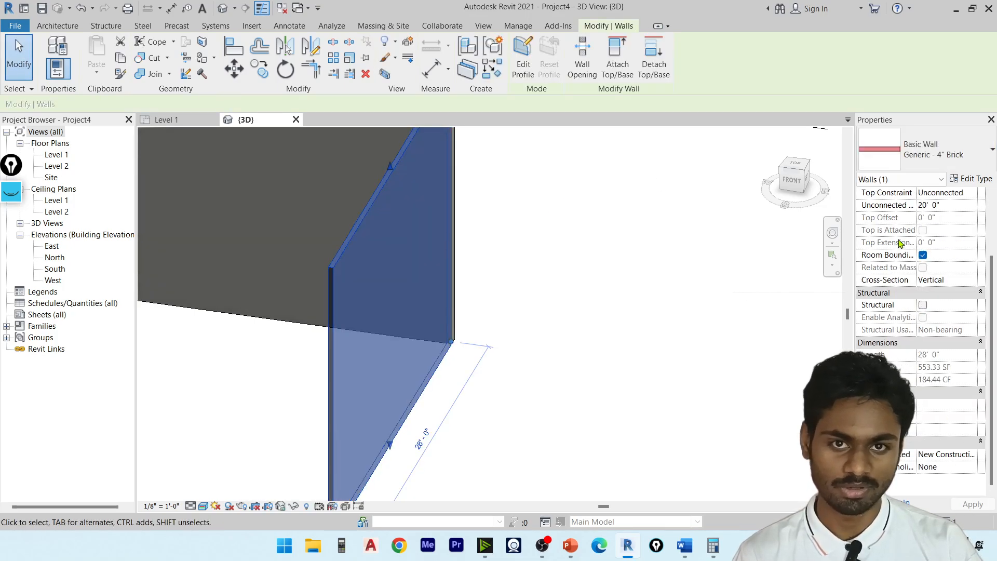
scroll(960, 230, "up", 3)
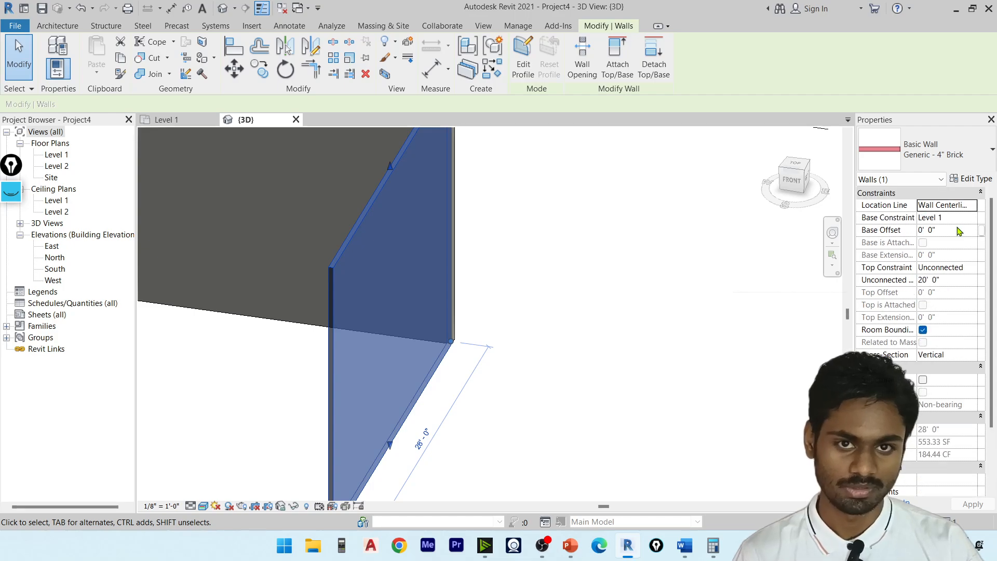
left_click(971, 181)
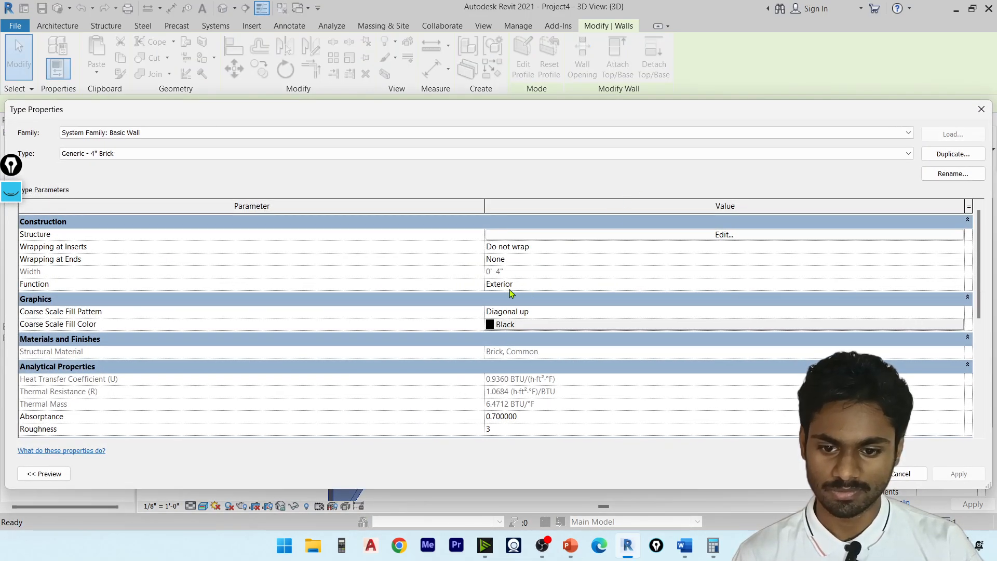
left_click(605, 236)
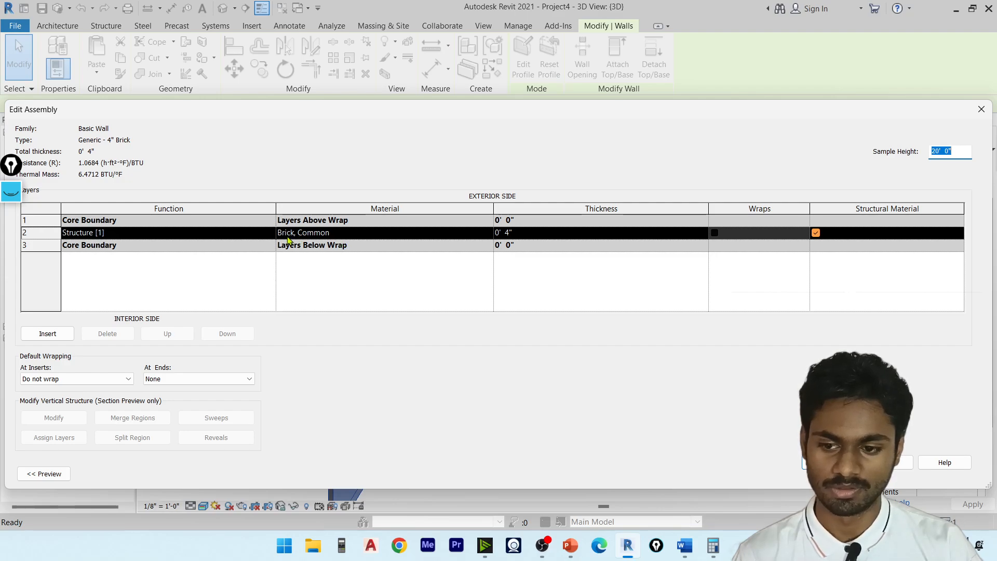
left_click(829, 463)
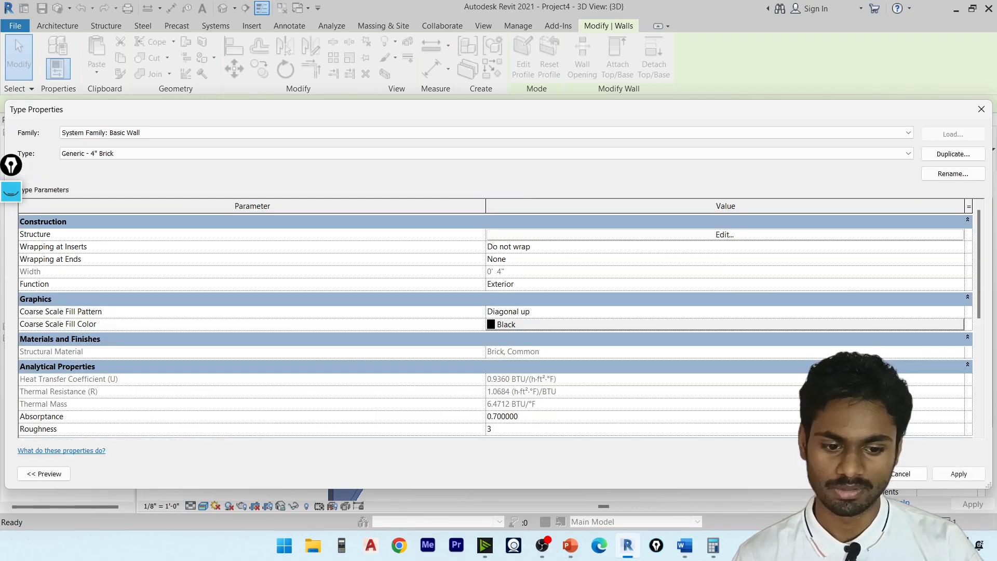
left_click(945, 473)
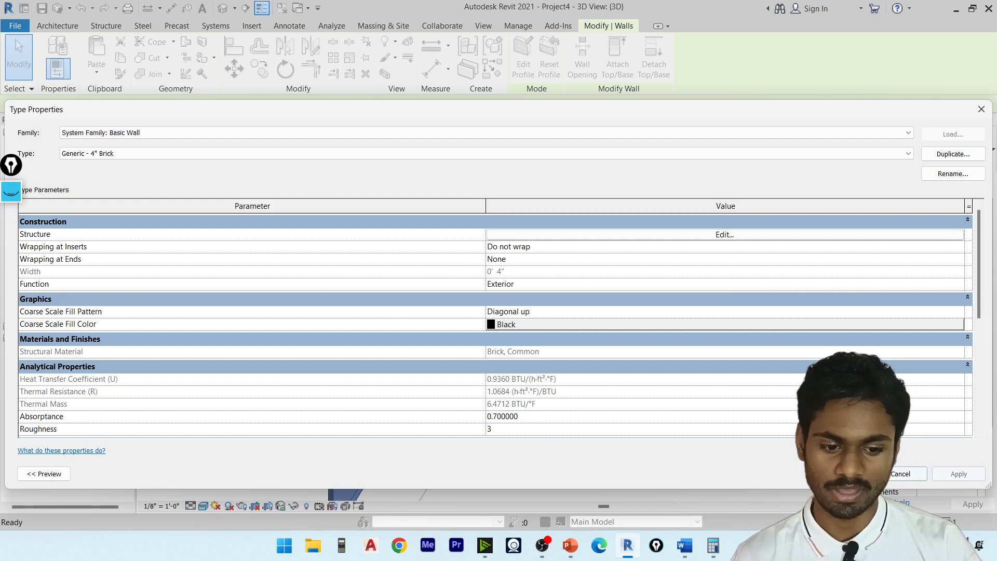
left_click(844, 474)
left_click(474, 321)
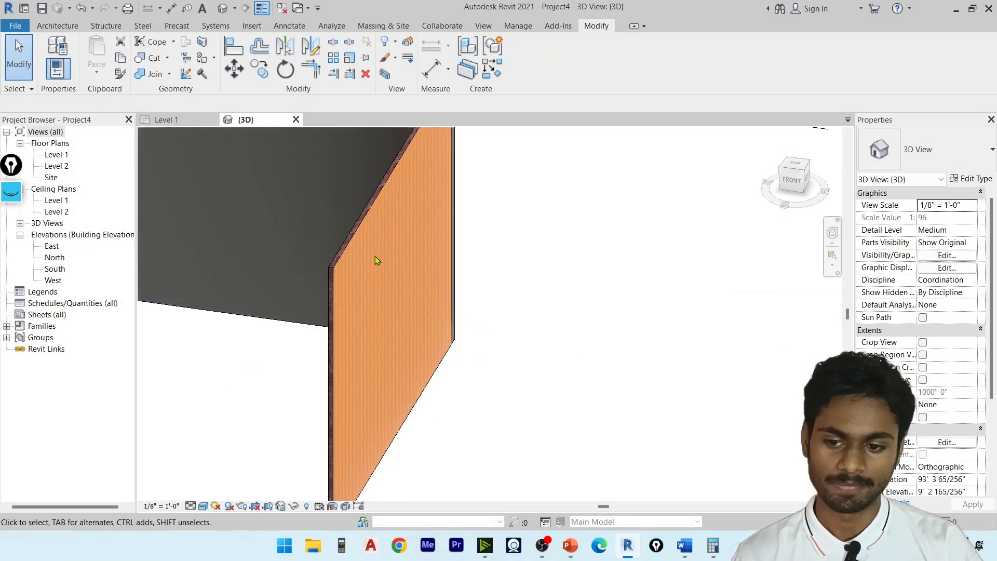
Examine the painted wall's top edge, free end and unpainted inner face to compare the structure with the paint.
scroll(372, 253, "down", 3)
scroll(343, 261, "up", 4)
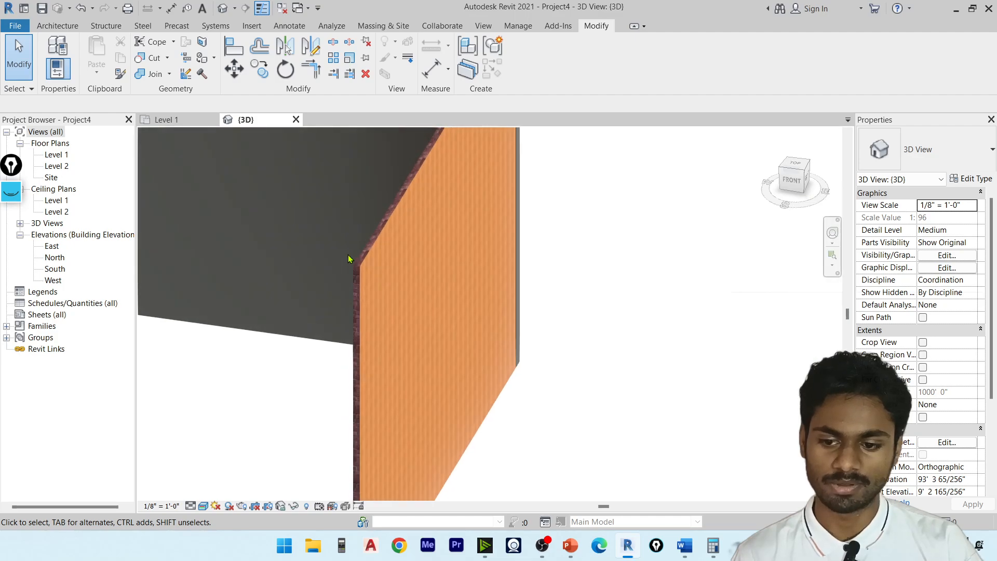
scroll(363, 257, "up", 4)
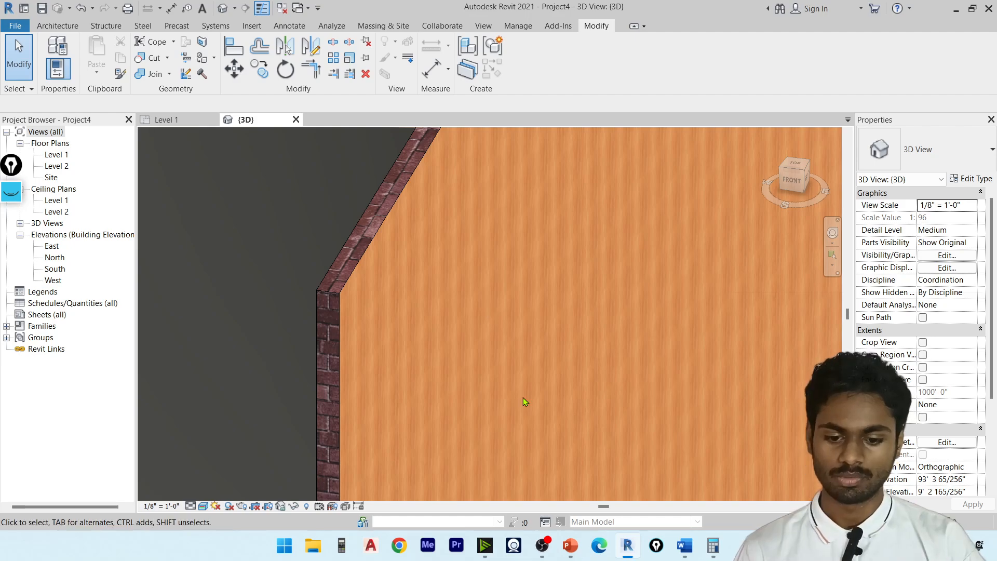
scroll(455, 273, "down", 2)
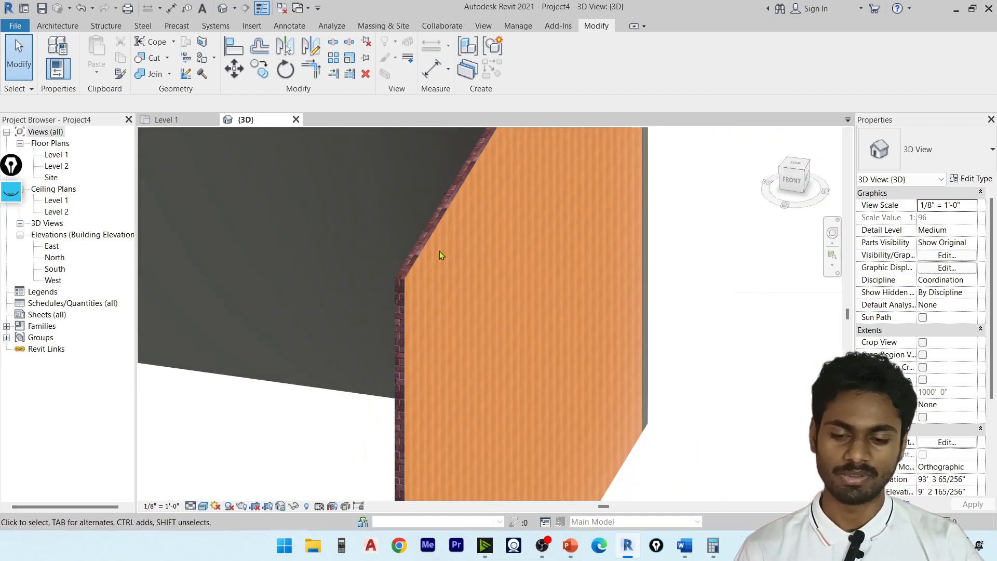
middle_click_drag(441, 252, 505, 323, "shift")
middle_click_drag(396, 335, 433, 243, "shift")
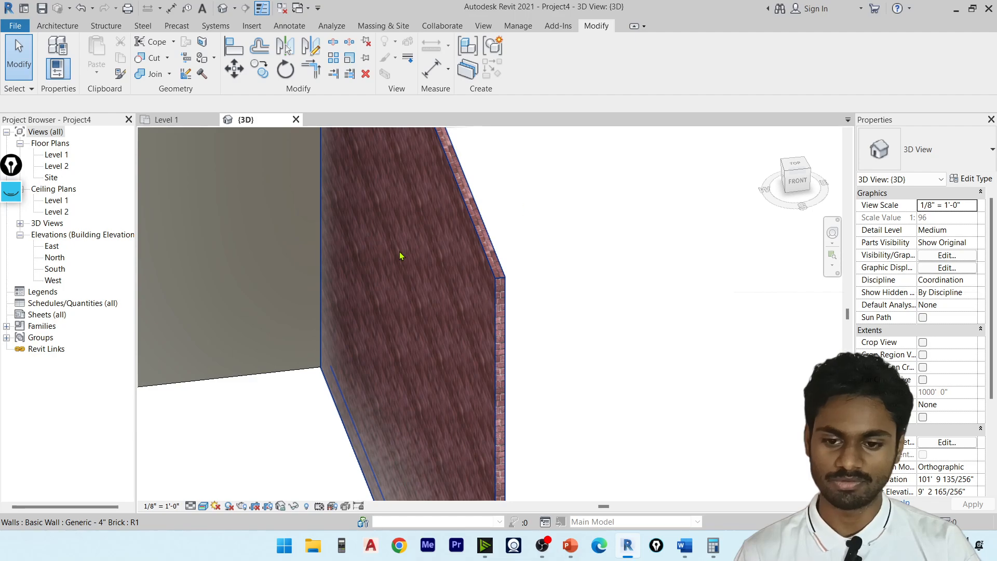
middle_click_drag(484, 242, 530, 220, "shift")
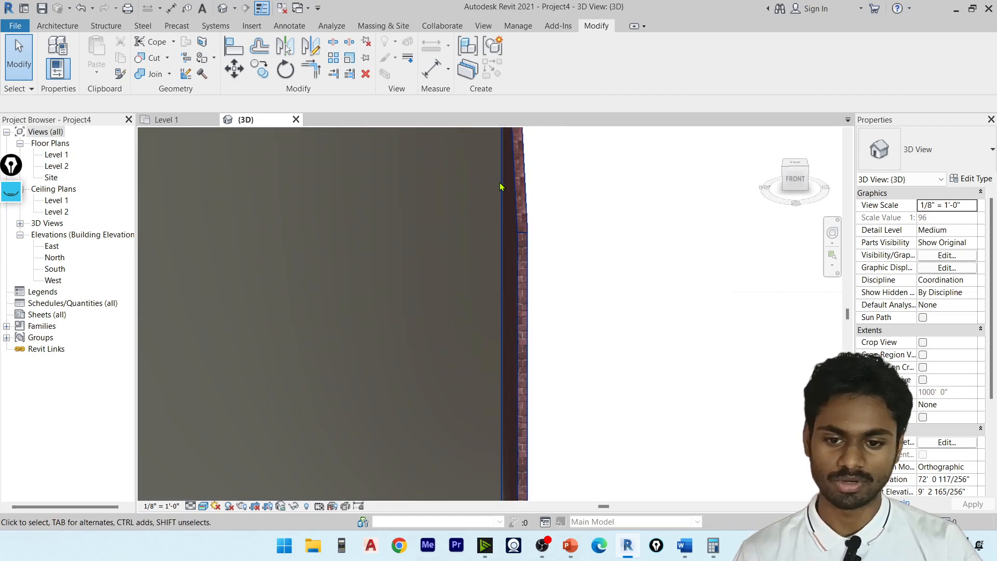
left_click(526, 232)
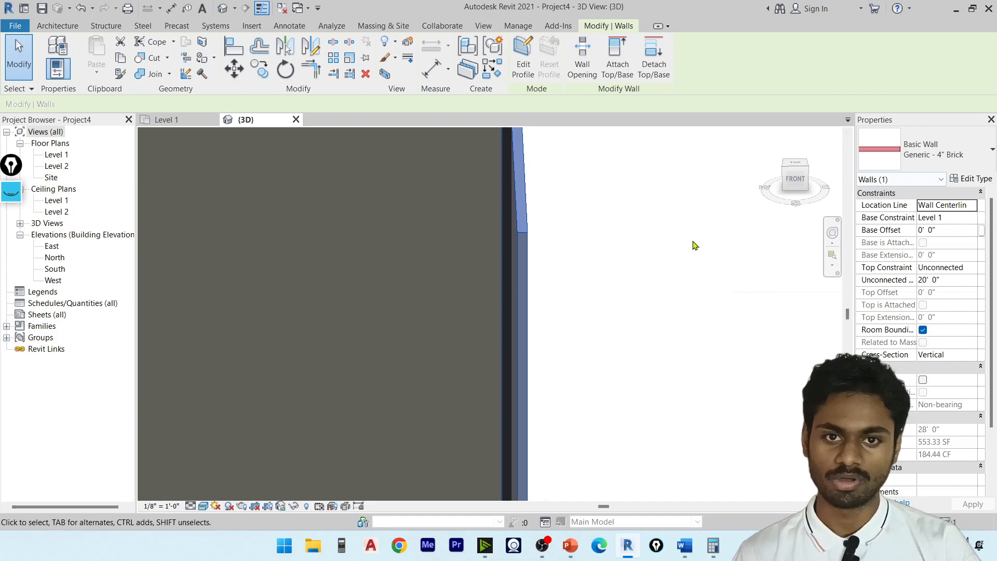
left_click(580, 211)
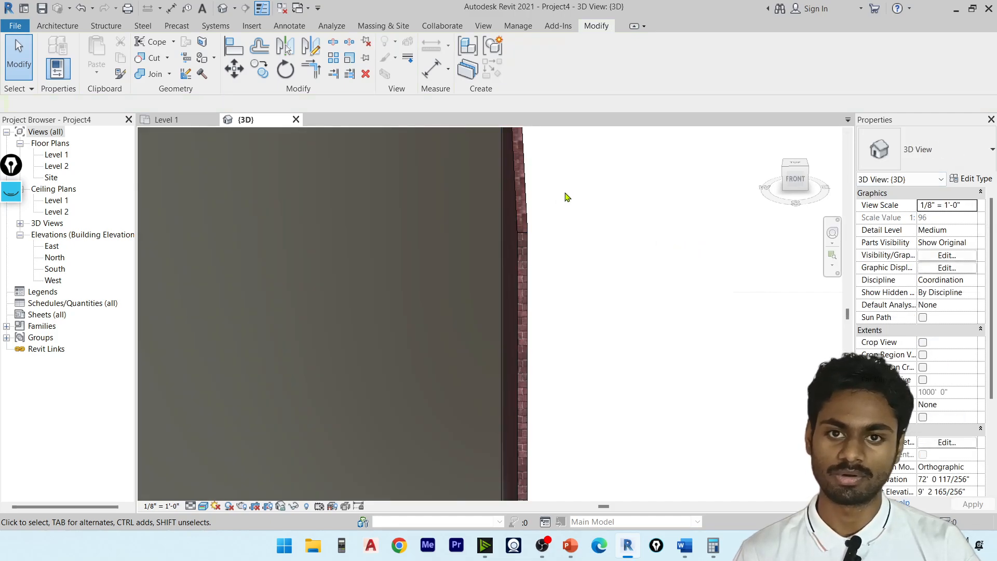
Inspect up close where the wood paint meets the wall's brick edge, and view the unpainted brick face.
scroll(567, 197, "up", 10)
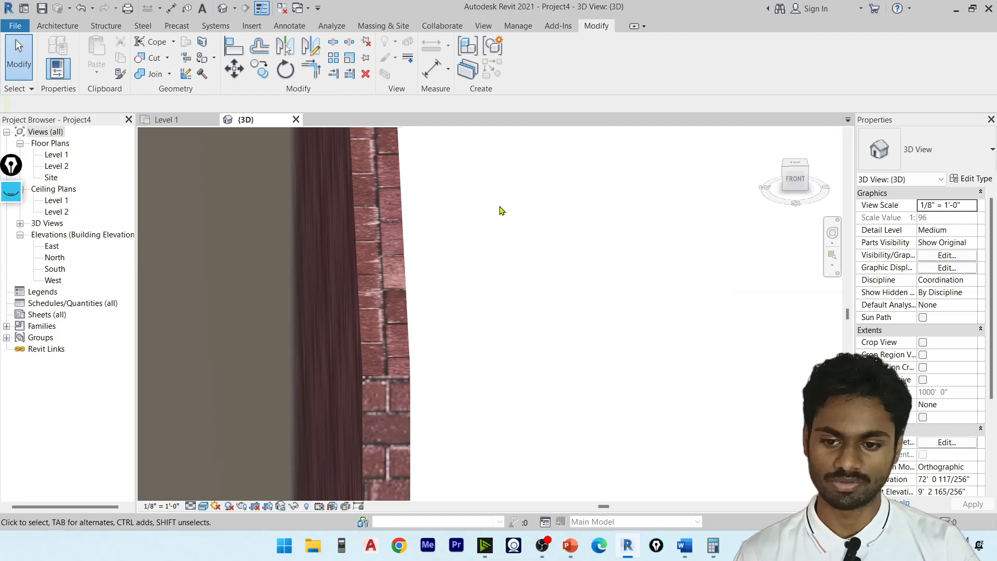
scroll(382, 224, "up", 2)
middle_click_drag(382, 226, 378, 233, "shift")
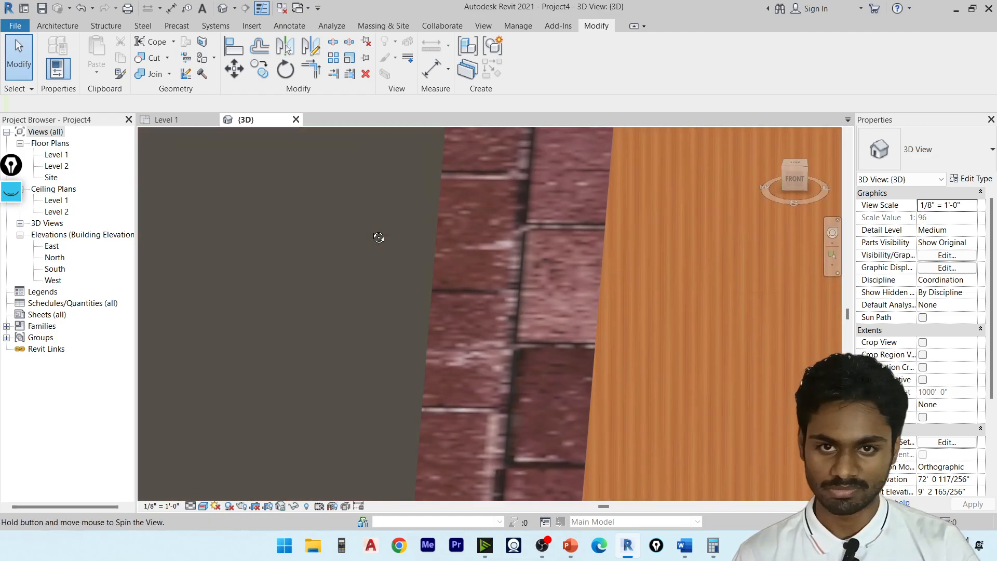
scroll(616, 231, "up", 3)
scroll(579, 230, "down", 3)
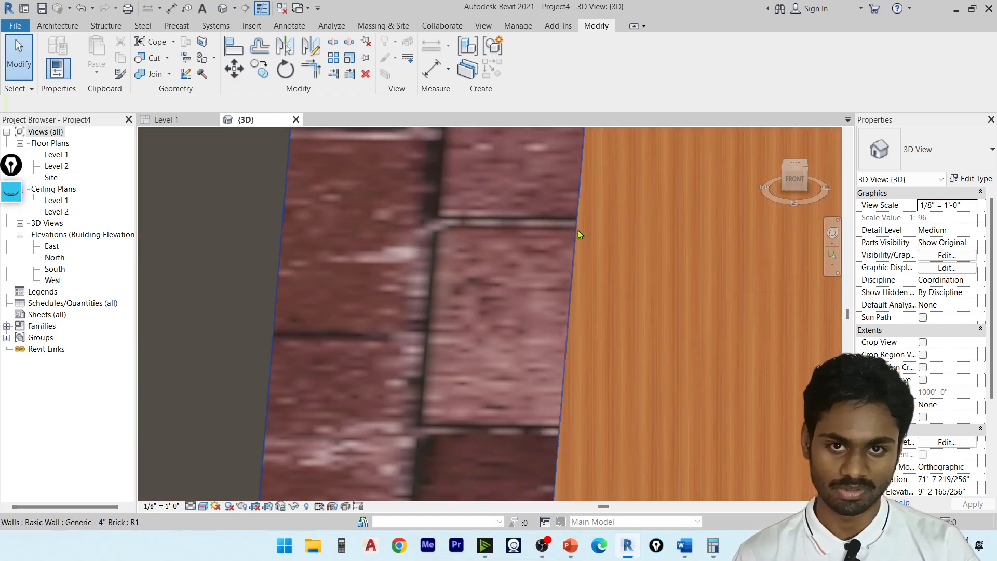
scroll(581, 231, "down", 3)
middle_click_drag(634, 230, 514, 248, "shift")
scroll(406, 347, "down", 3)
middle_click_drag(393, 353, 606, 198)
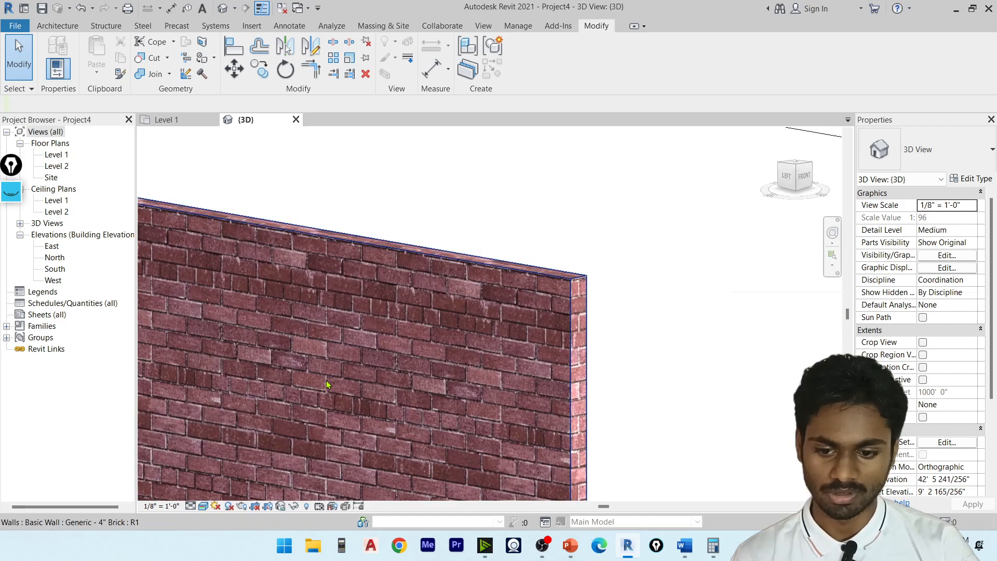
Start the Paint tool for the brick wall and choose the System-Zones material.
scroll(465, 299, "down", 2)
middle_click_drag(436, 297, 564, 210)
scroll(525, 230, "down", 3)
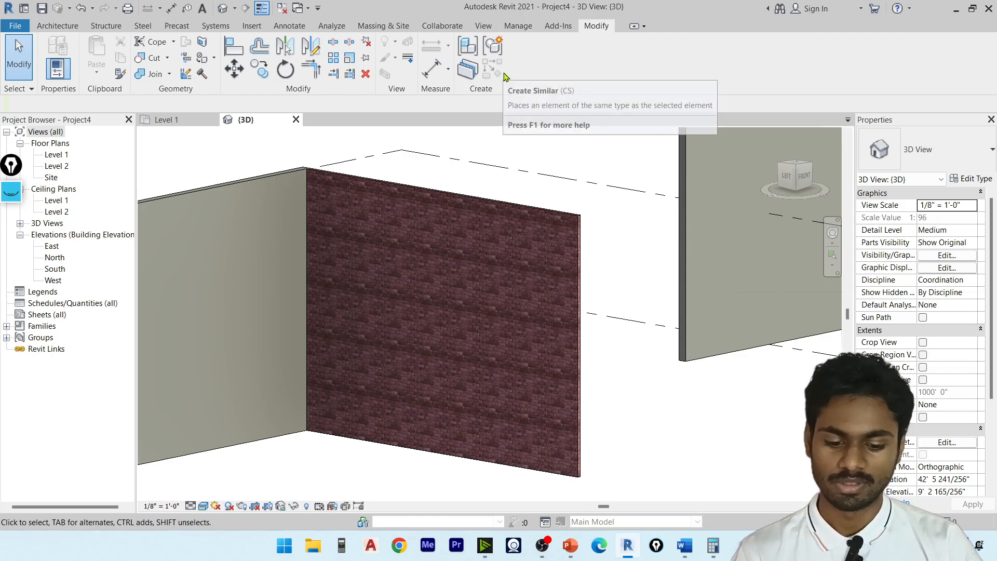
key("p")
key("t")
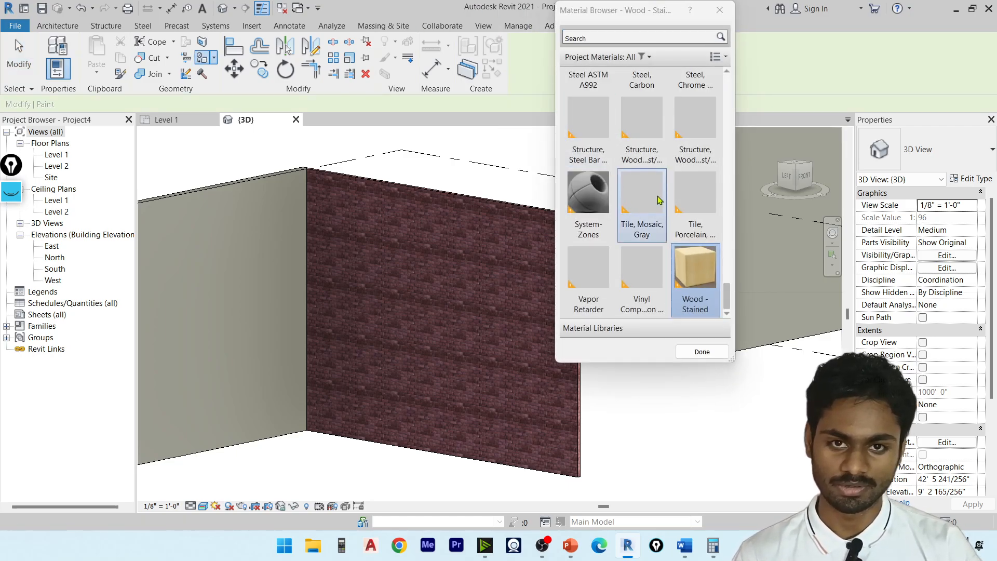
scroll(608, 207, "up", 5)
scroll(607, 208, "down", 5)
left_click(602, 211)
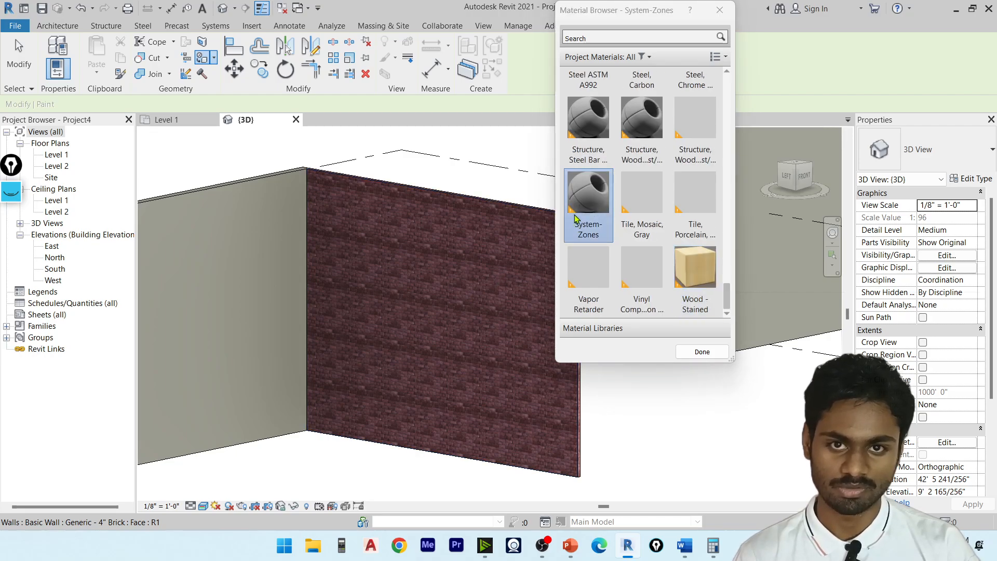
Paint the brick wall's outer and inner faces with System-Zones.
middle_click_drag(442, 270, 309, 314)
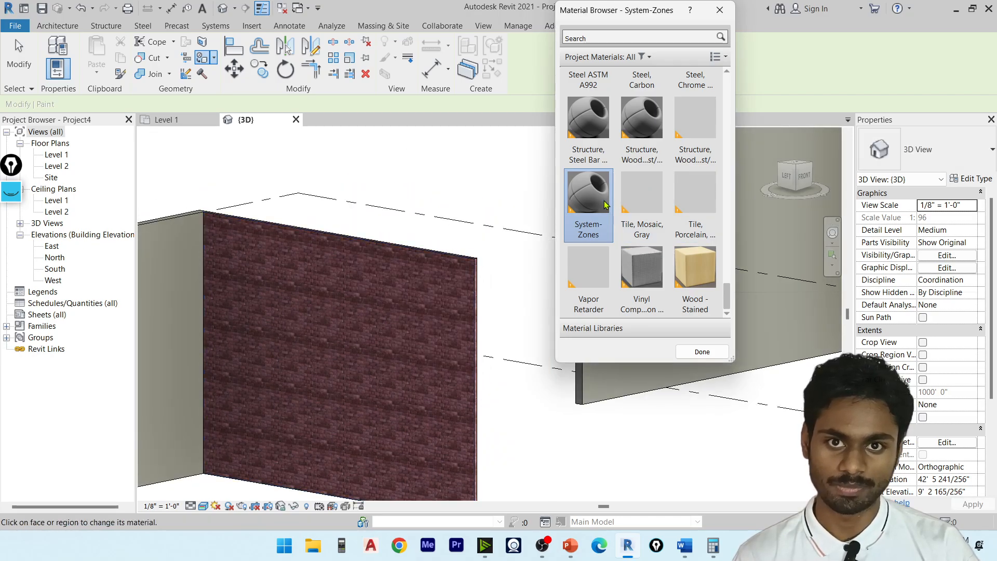
middle_click_drag(416, 301, 297, 275)
scroll(322, 272, "down", 4)
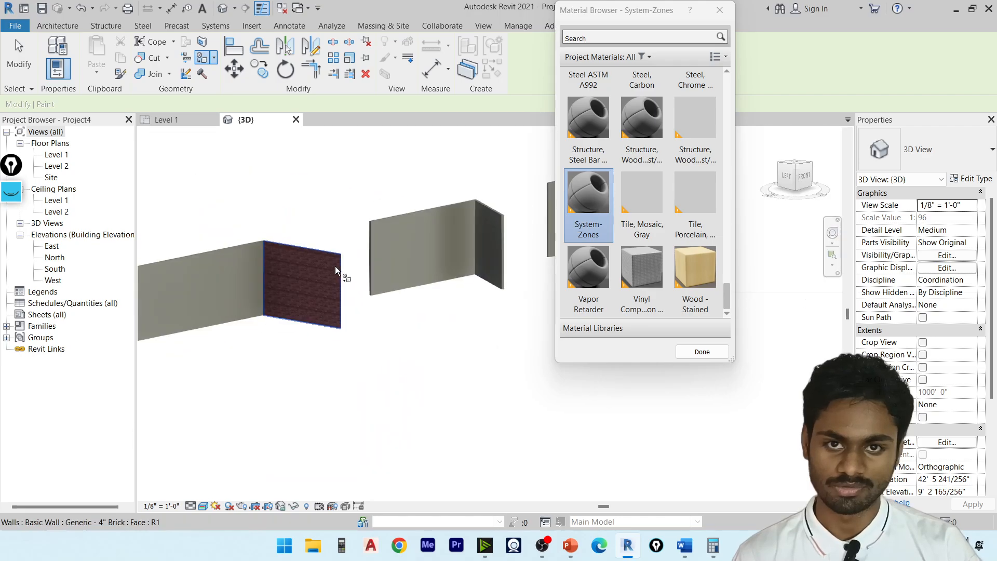
scroll(387, 273, "up", 3)
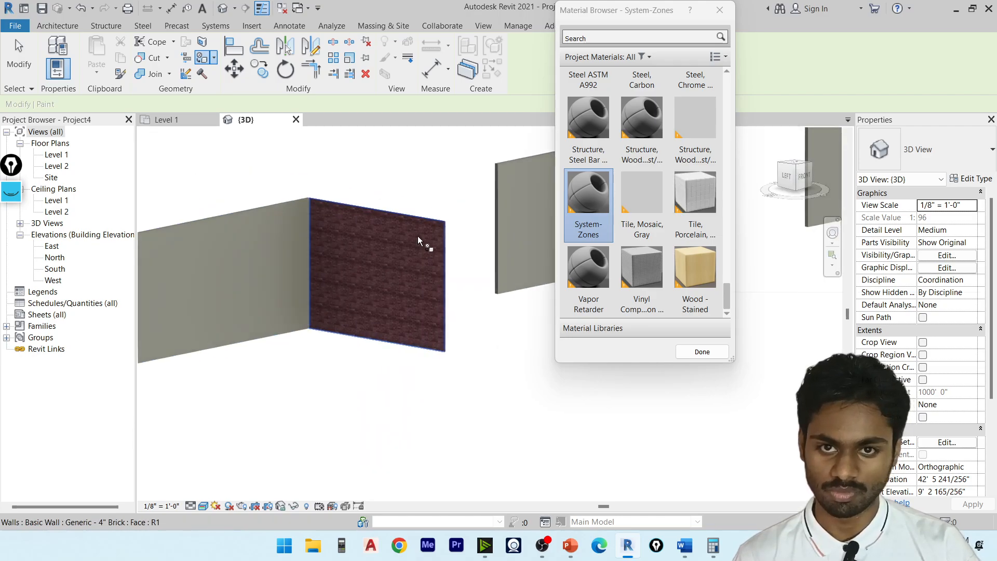
scroll(419, 240, "up", 4)
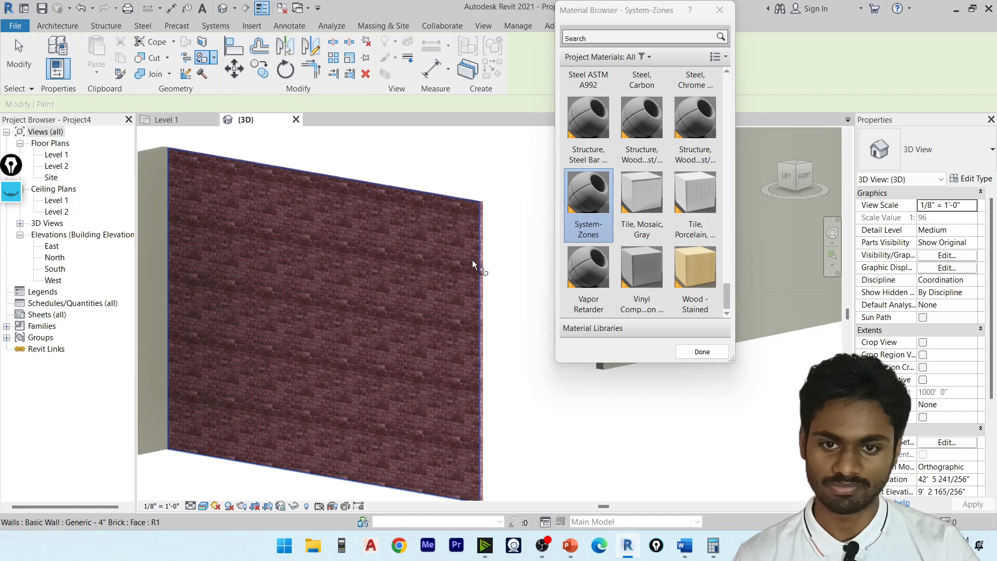
middle_click_drag(437, 275, 348, 296, "shift")
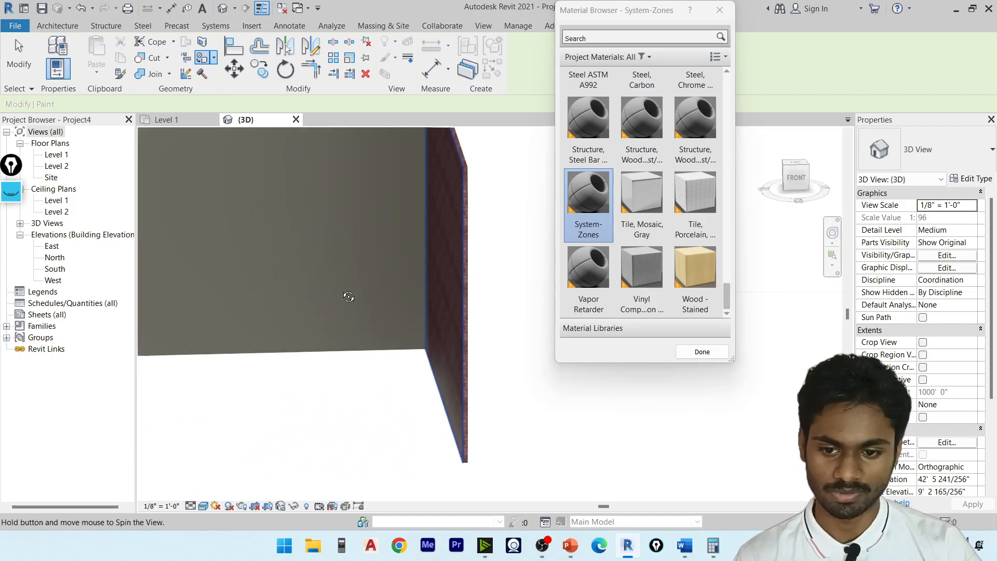
scroll(493, 230, "up", 1)
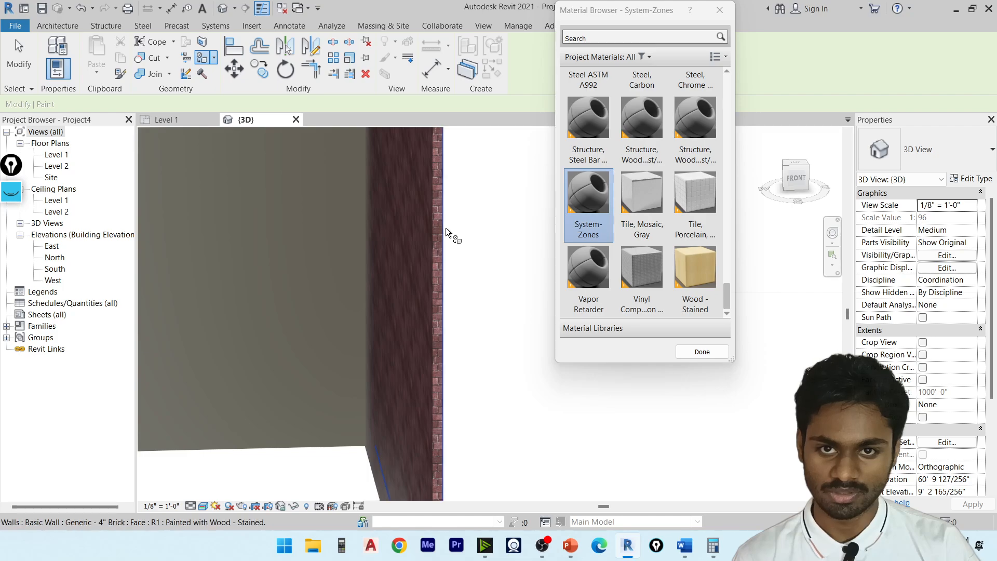
left_click(431, 252)
mouse_move(432, 251)
middle_mouse_down("shift")
mouse_move(414, 279)
mouse_move(456, 280)
mouse_move(379, 276)
mouse_move(500, 284)
mouse_move(424, 255)
middle_mouse_up("shift")
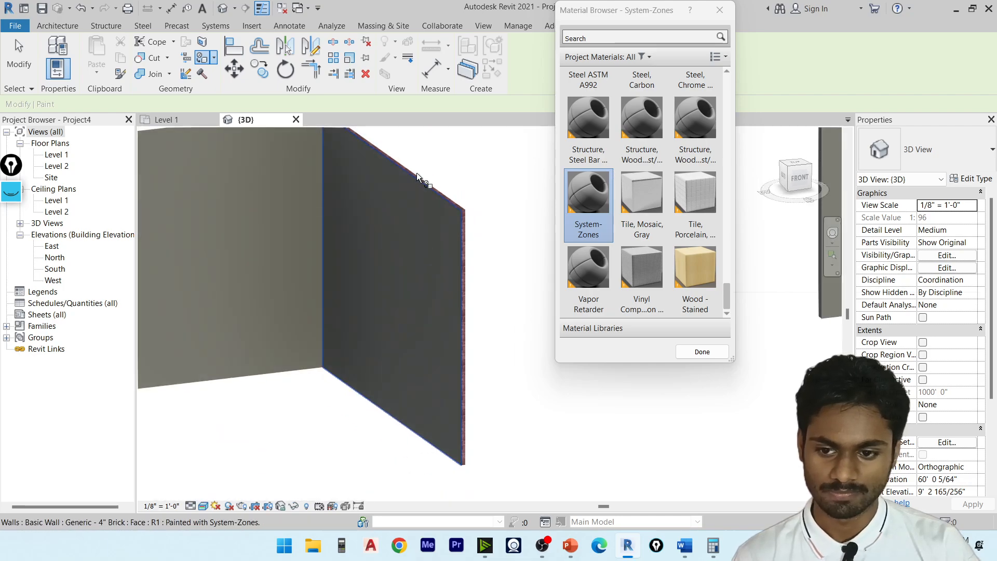
mouse_move(387, 283)
middle_mouse_down("shift")
mouse_move(461, 276)
mouse_move(396, 303)
mouse_move(416, 325)
mouse_move(379, 347)
mouse_move(533, 323)
mouse_move(586, 222)
mouse_move(521, 207)
mouse_move(426, 209)
mouse_move(338, 304)
mouse_move(468, 298)
middle_mouse_up("shift")
Paint the brick wall's inner face with Tile, Mosaic, Gray and leave the Paint tool.
left_click(662, 192)
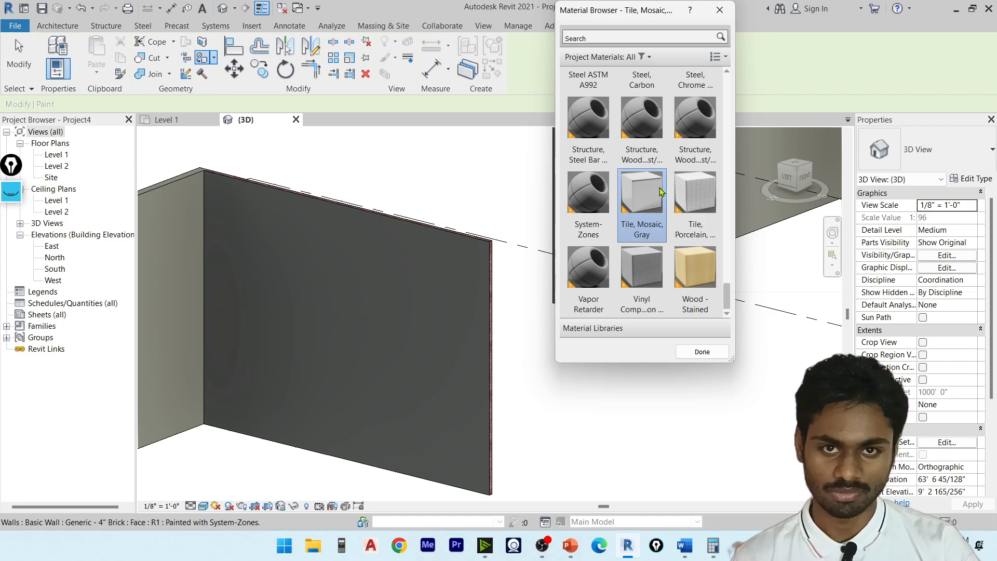
left_click(405, 283)
scroll(402, 292, "down", 2)
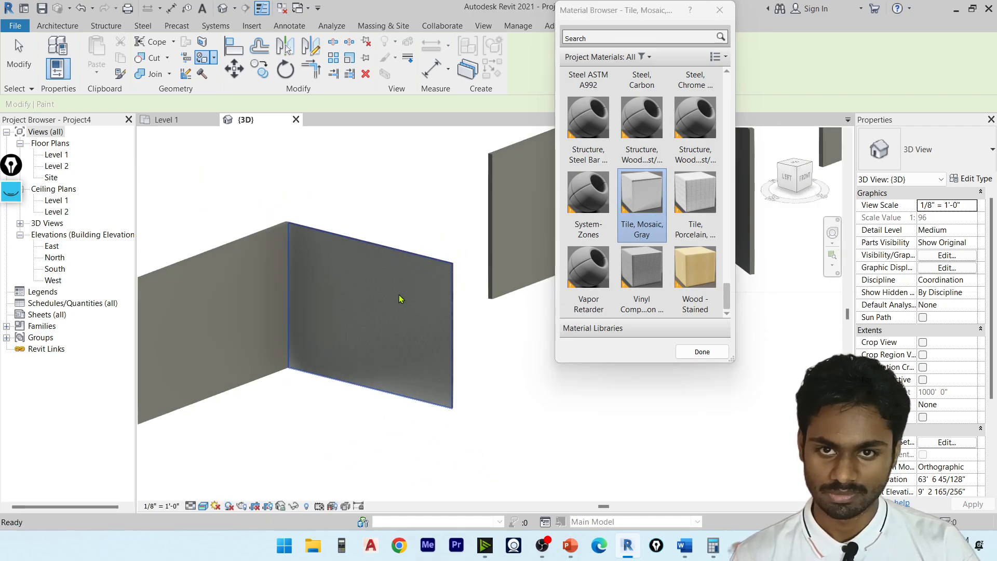
key("Escape")
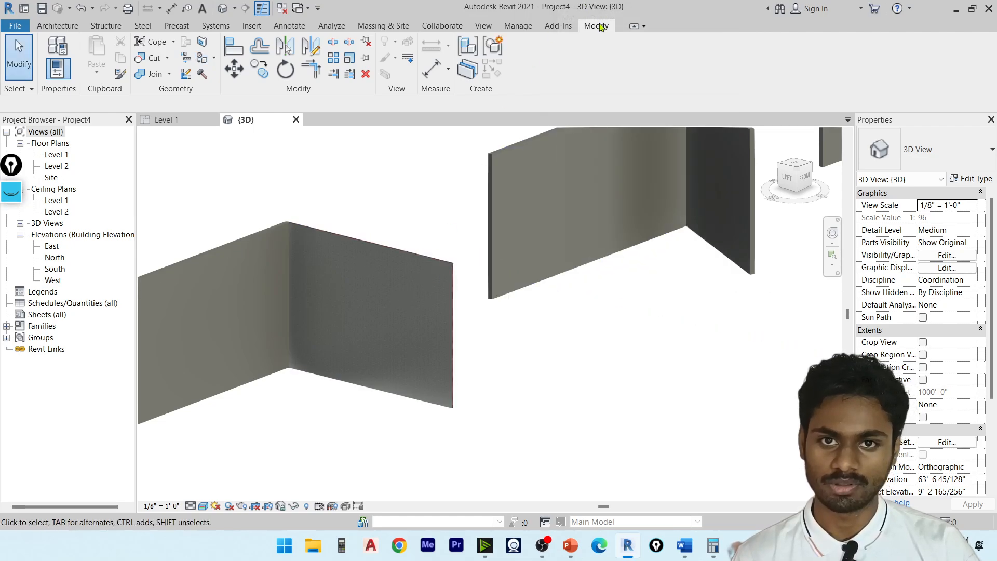
Repaint the brick wall's inner face with the Analytical Surface - Interior Floors material.
key("p")
key("t")
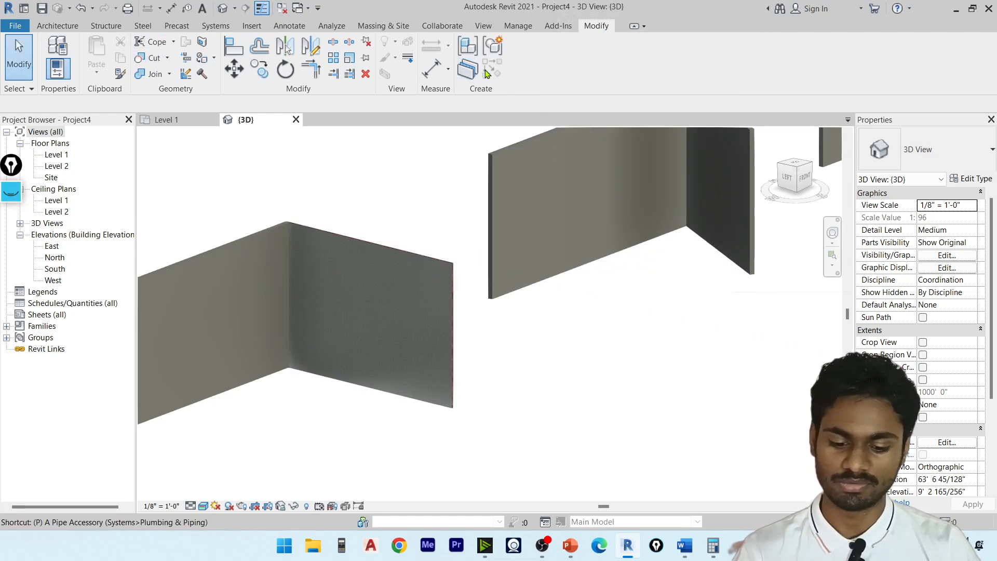
scroll(659, 182, "up", 5)
scroll(659, 181, "up", 10)
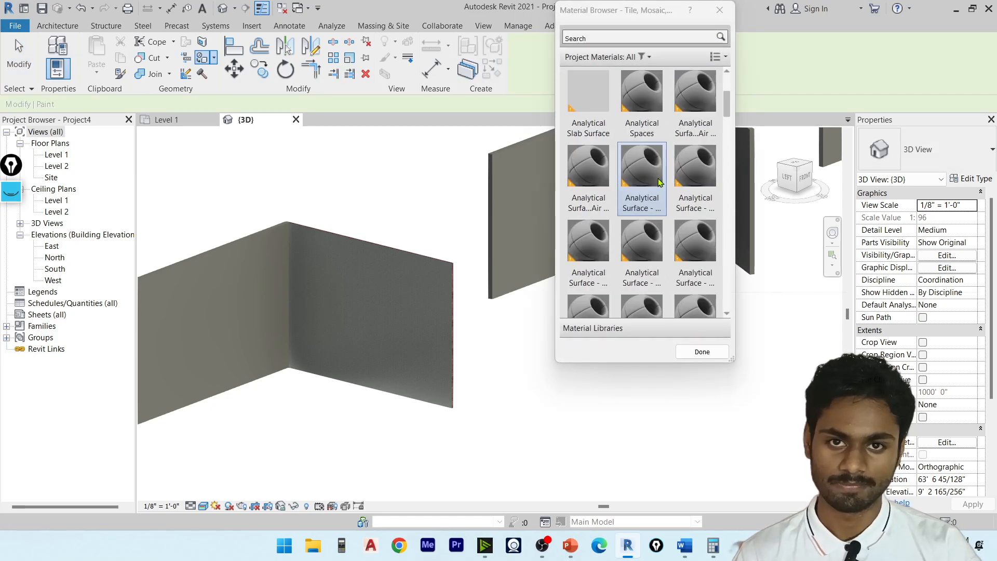
left_click(589, 243)
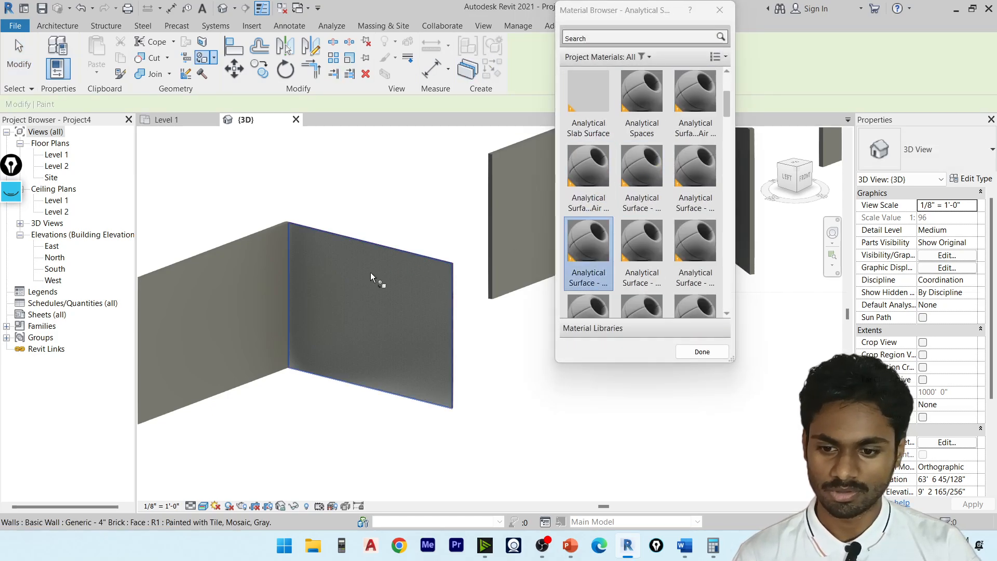
left_click(355, 278)
scroll(384, 270, "up", 4)
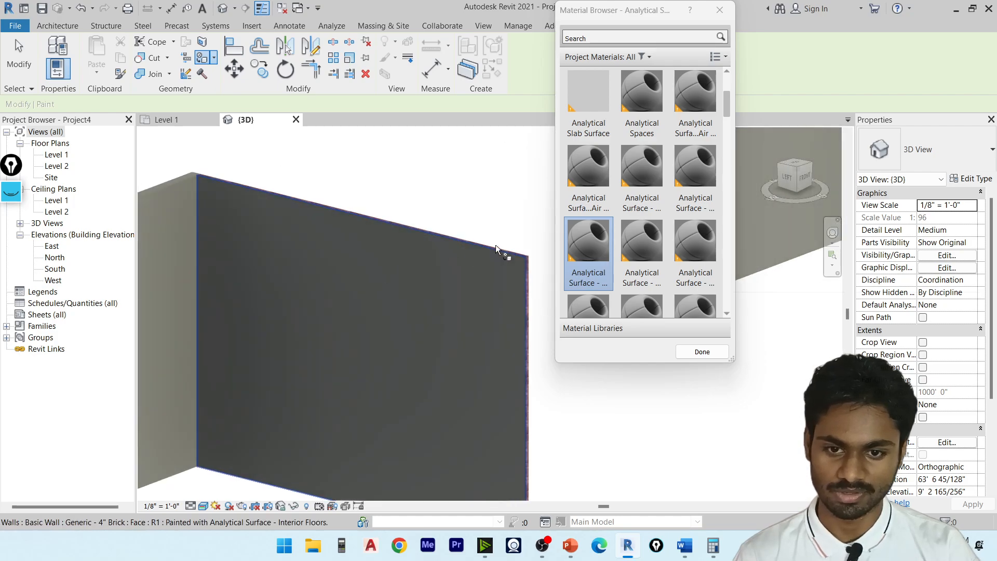
Browse the project materials from end to end and close the Material Browser.
scroll(665, 158, "down", 2)
left_click(659, 161)
scroll(664, 157, "up", 2)
scroll(679, 94, "down", 10)
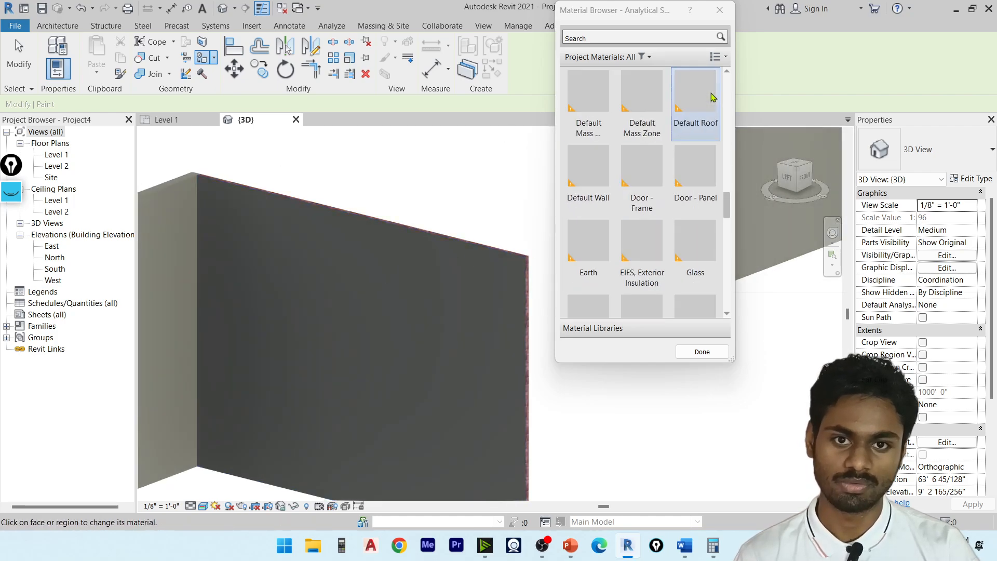
scroll(699, 116, "down", 2)
scroll(670, 127, "up", 15)
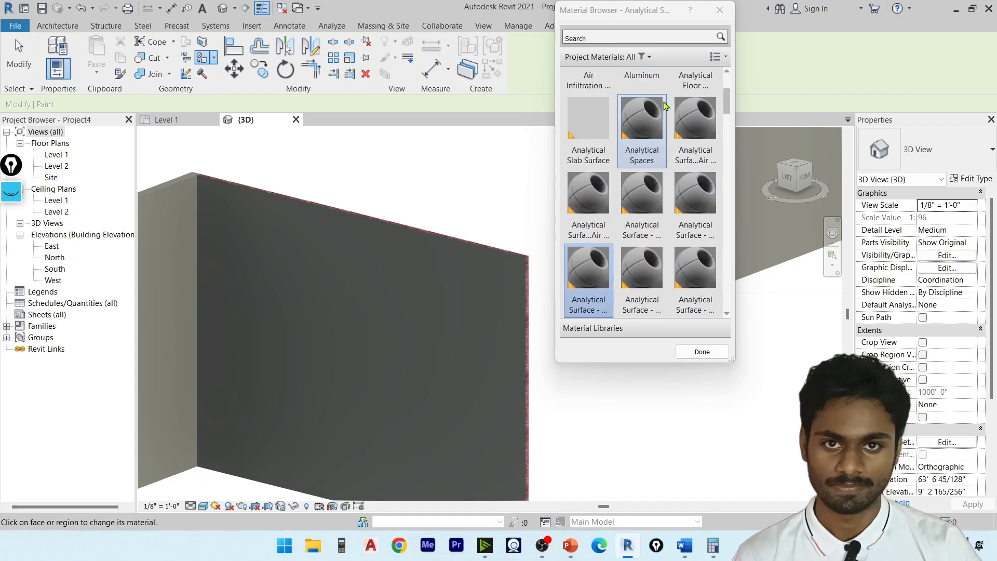
scroll(649, 130, "down", 1)
scroll(642, 89, "up", 1)
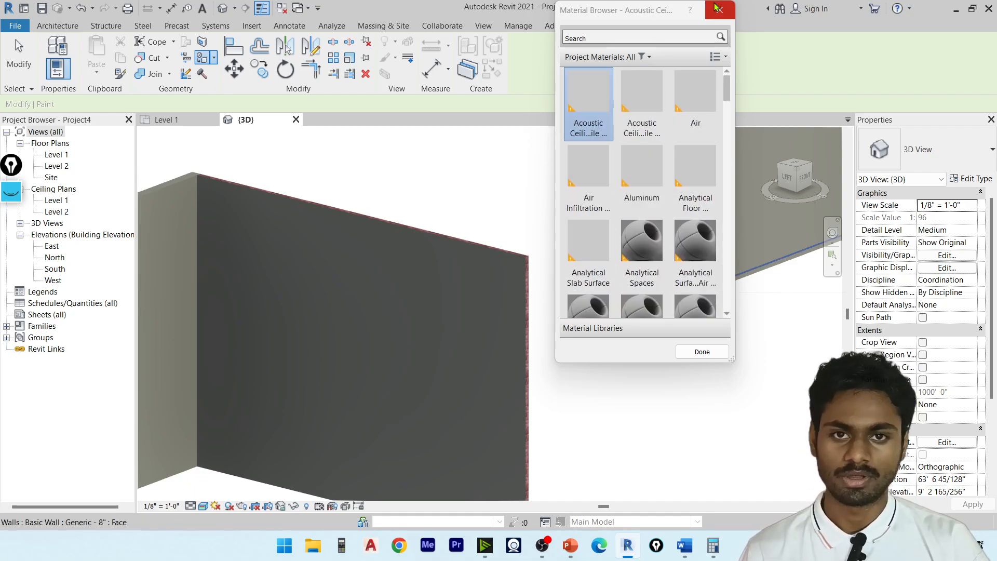
left_click(720, 10)
Remove the paint from the brick wall's outer and inner faces with the Remove Paint tool.
middle_click_drag(481, 309, 383, 323, "shift")
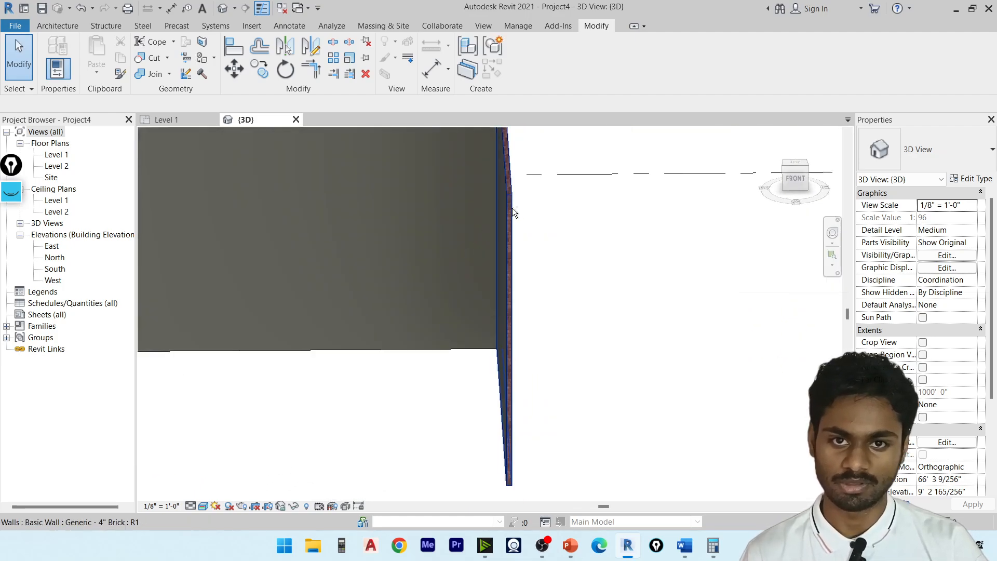
middle_click_drag(514, 212, 535, 216, "shift")
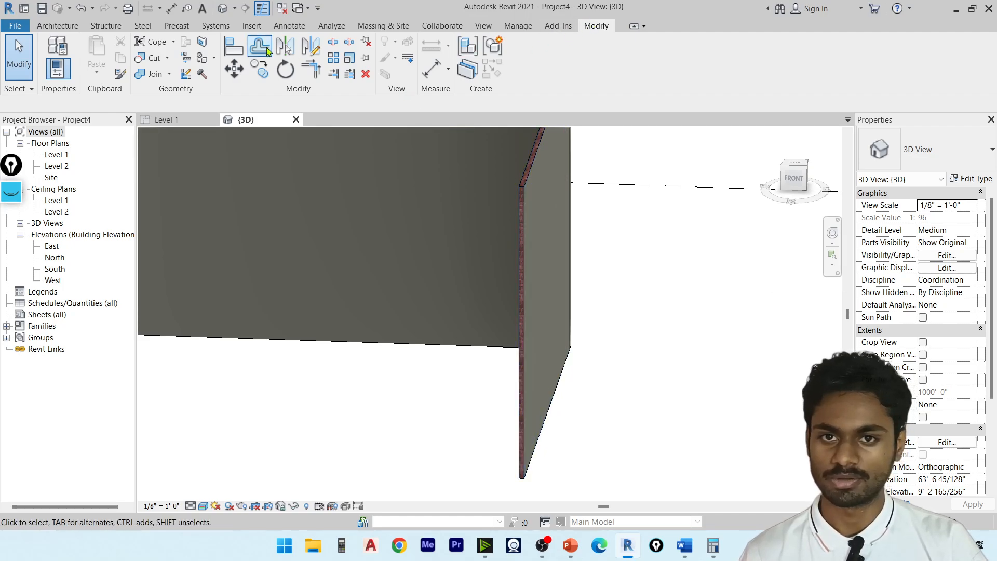
left_click(215, 57)
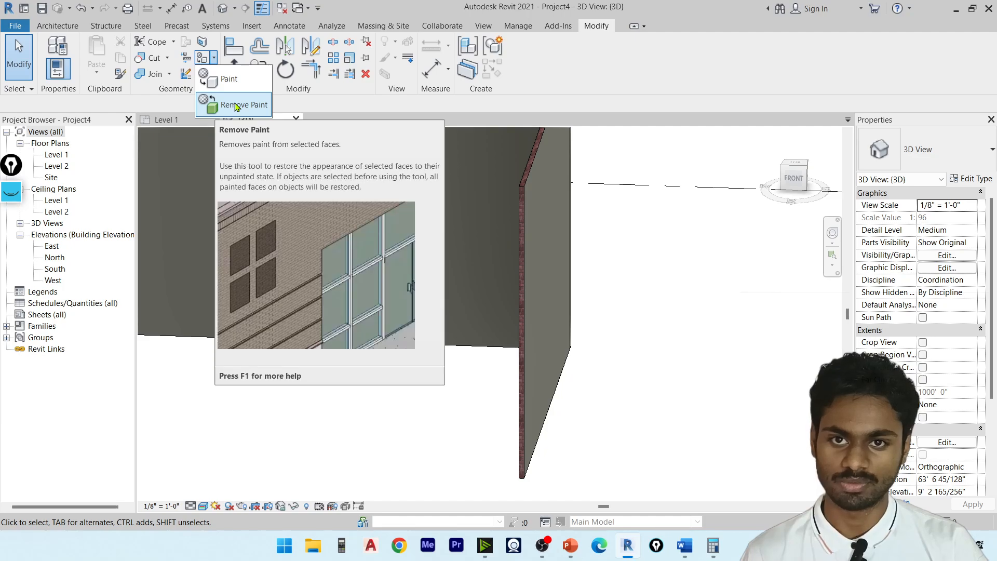
left_click(235, 105)
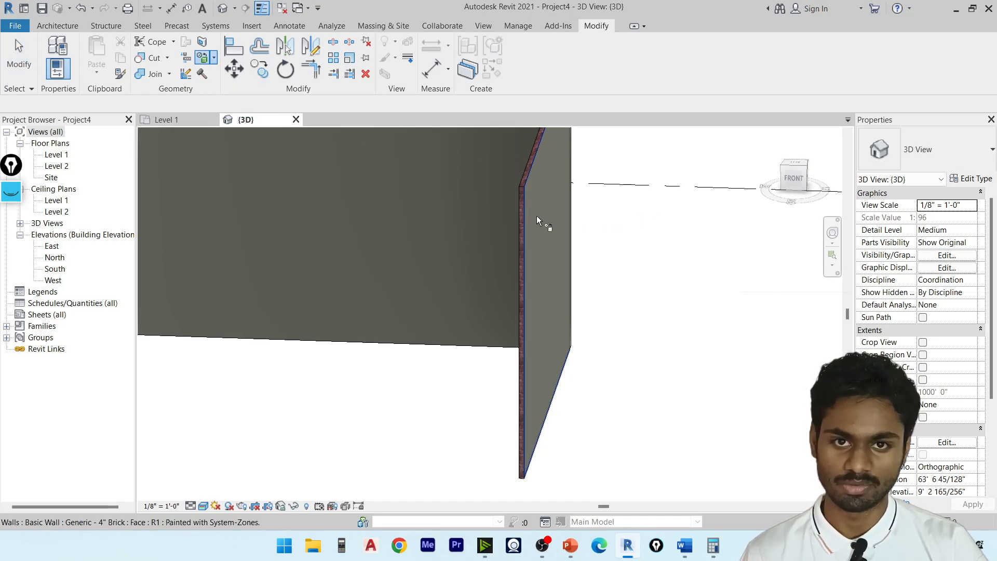
mouse_move(537, 217)
middle_mouse_down()
mouse_move(420, 248)
mouse_move(397, 241)
mouse_move(456, 251)
mouse_move(430, 267)
mouse_move(503, 278)
mouse_move(446, 282)
mouse_move(434, 264)
middle_mouse_up()
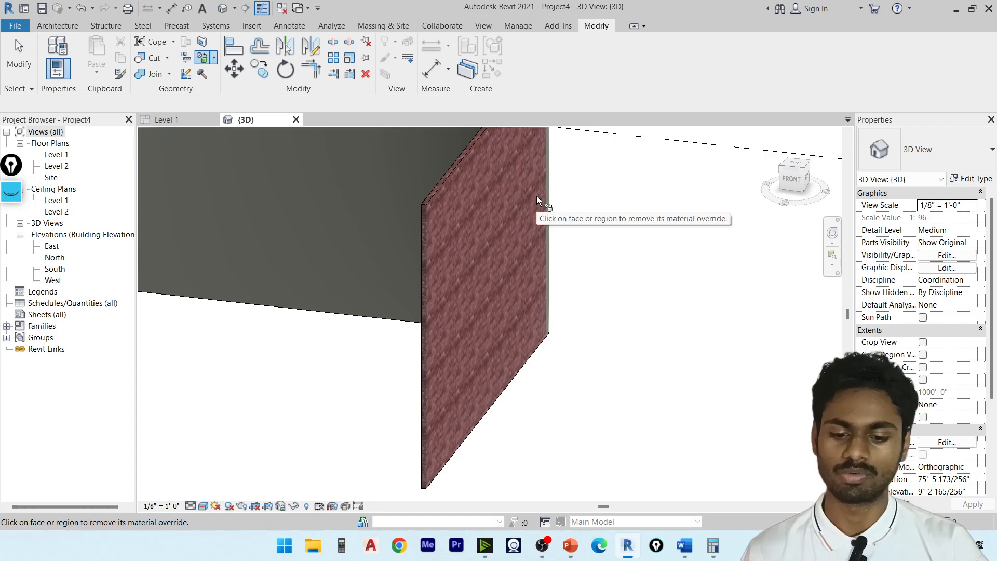
mouse_move(407, 245)
middle_mouse_down("shift")
mouse_move(512, 218)
mouse_move(392, 270)
mouse_move(408, 239)
middle_mouse_up("shift")
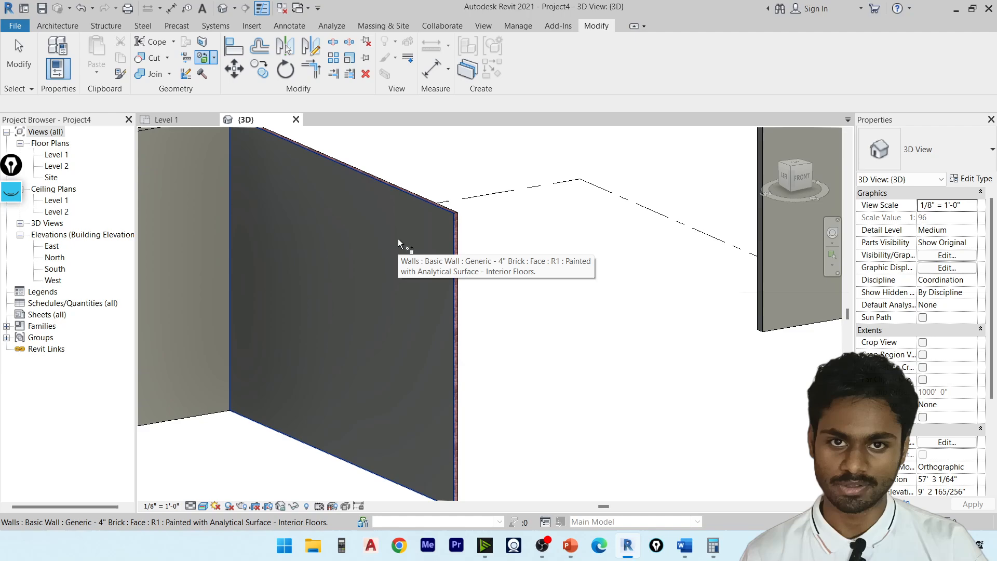
left_click(398, 240)
middle_click_drag(418, 277, 326, 321)
scroll(326, 321, "down", 5)
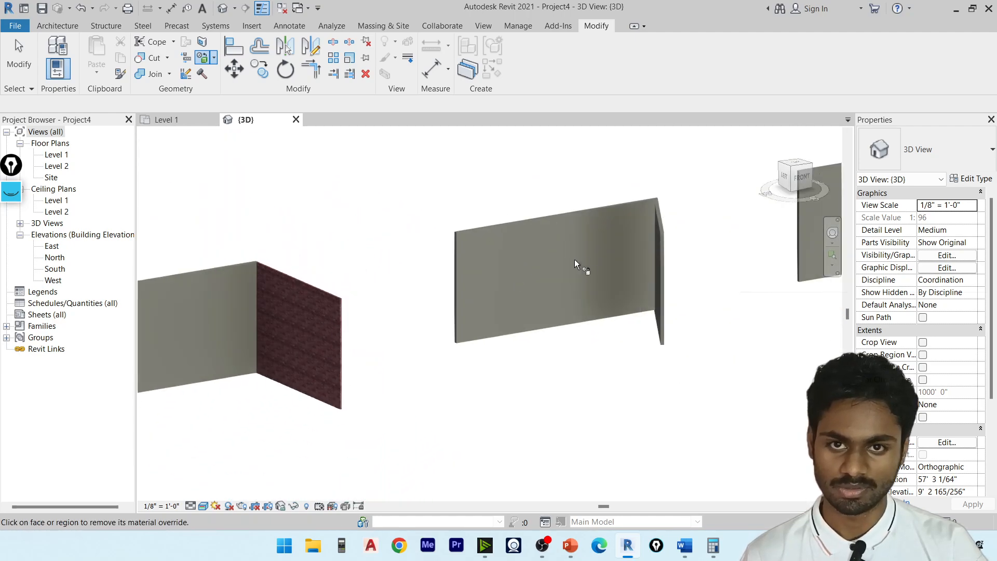
scroll(641, 243, "down", 6)
middle_click_drag(571, 267, 376, 339)
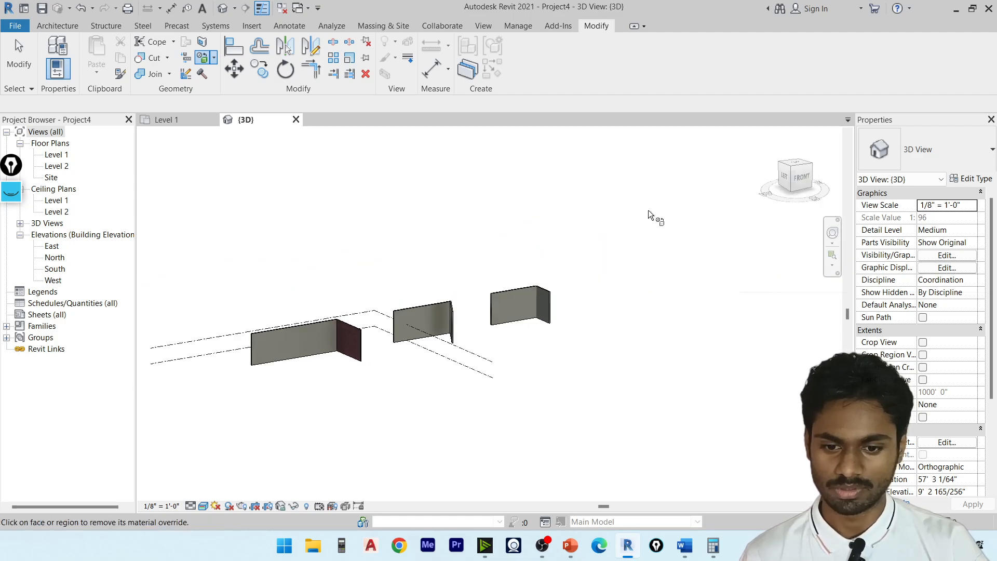
scroll(289, 322, "up", 5)
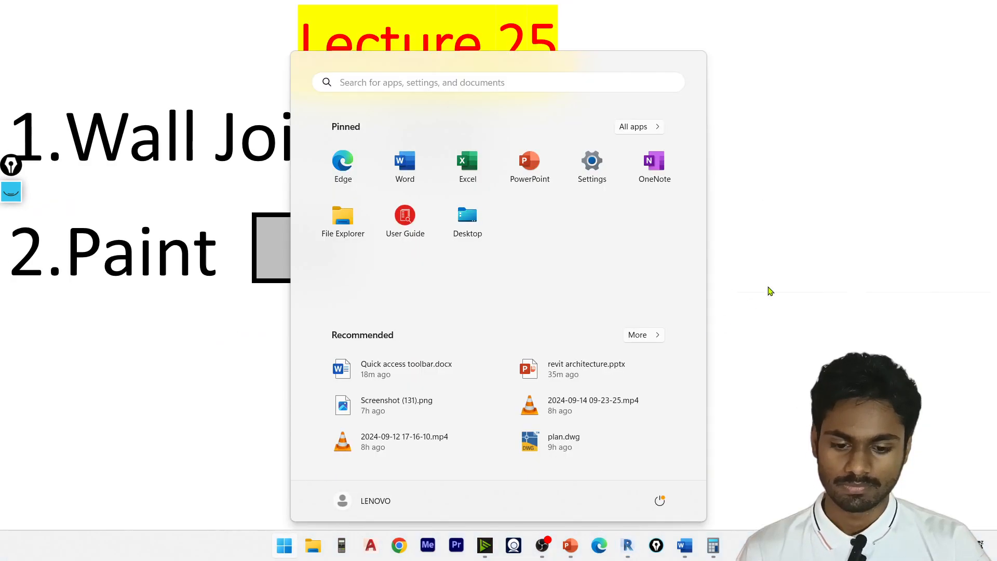
Switch to the PowerPoint slide show for Lecture 25 and tick the Wall Joins and Paint boxes.
left_click(833, 197)
left_click(457, 141)
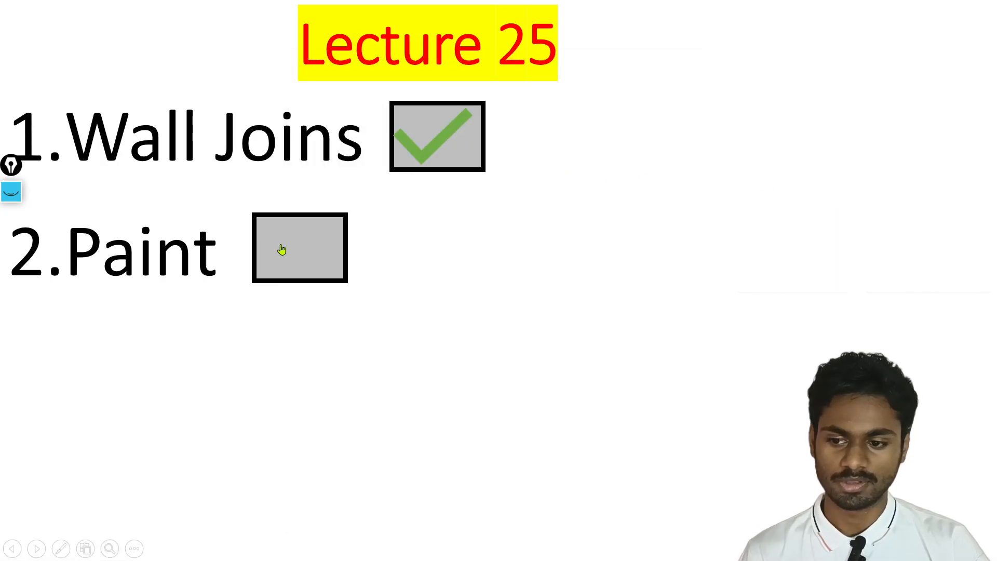
left_click(281, 250)
Sketch letters joined by connecting lines on the slide with the annotation pen, and clear all the ink.
left_click(10, 195)
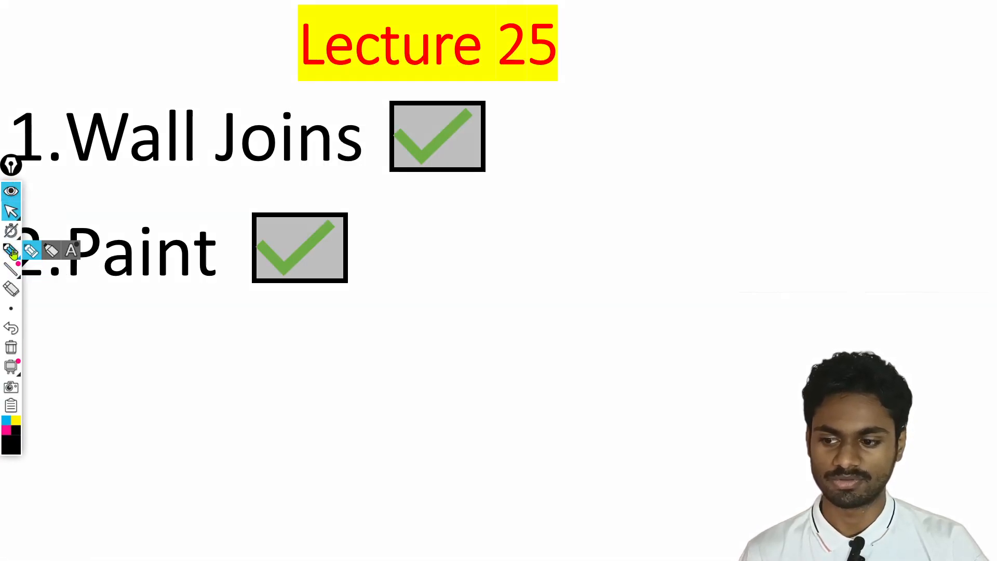
left_click(30, 251)
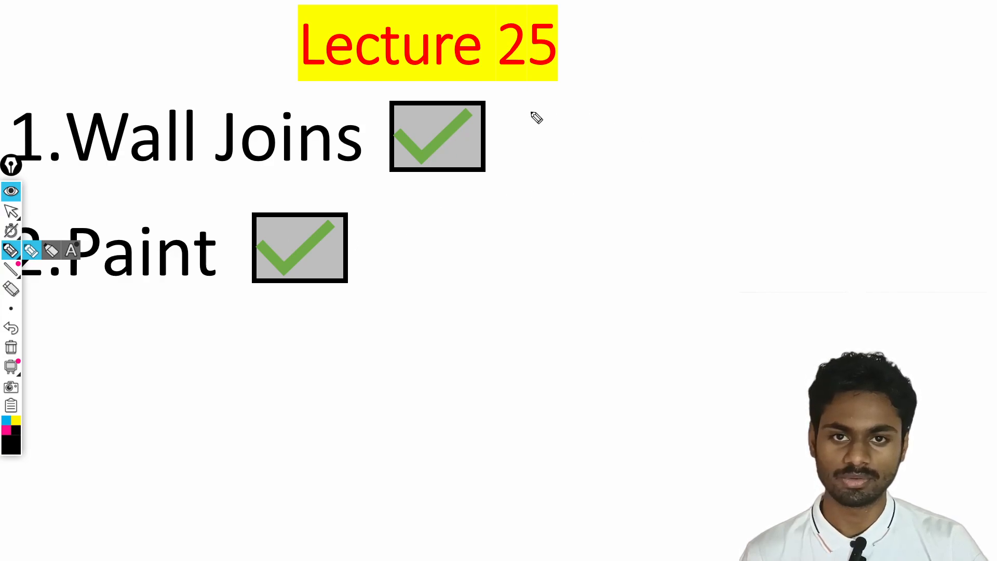
mouse_move(582, 103)
left_mouse_down()
mouse_move(530, 166)
mouse_move(576, 203)
left_mouse_up()
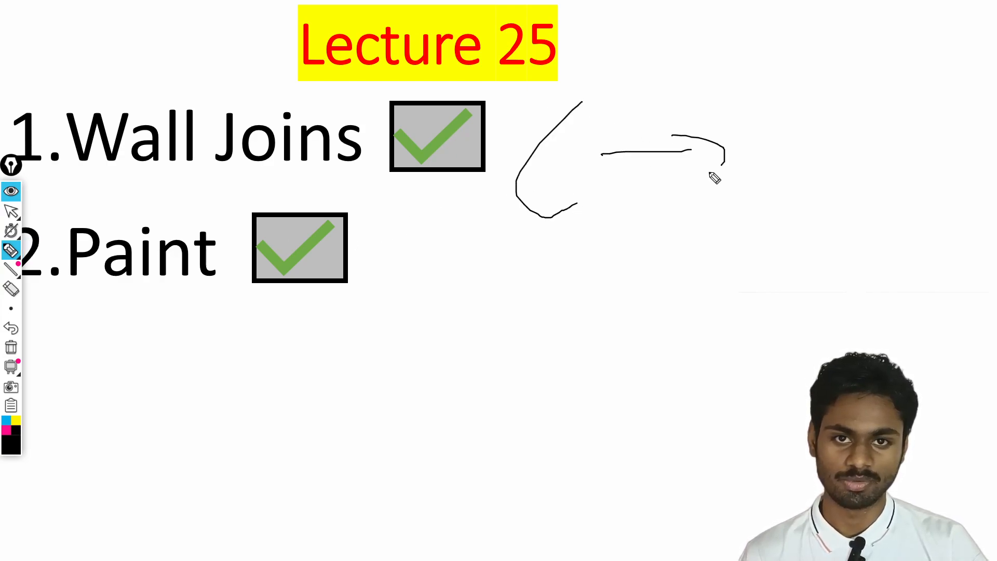
left_click_drag(862, 149, 779, 189)
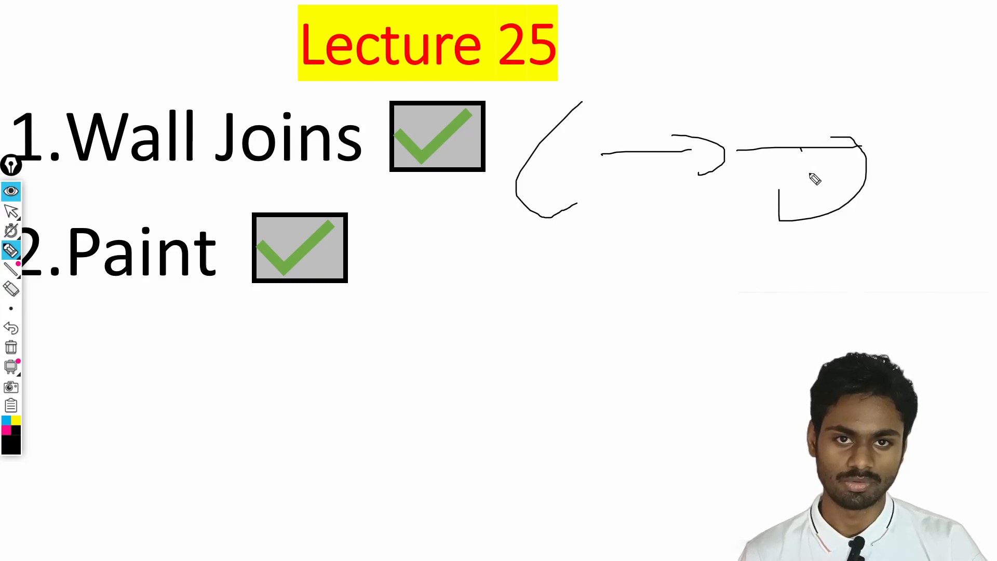
left_click_drag(802, 148, 817, 225)
left_click_drag(800, 229, 586, 347)
mouse_move(381, 399)
left_mouse_down()
mouse_move(456, 379)
mouse_move(608, 400)
mouse_move(654, 457)
left_mouse_up()
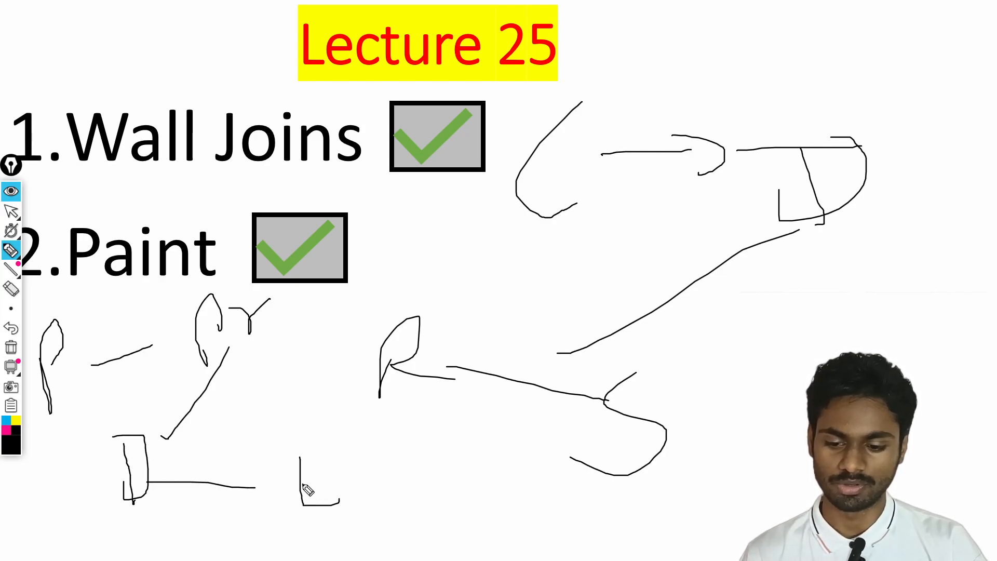
left_click(11, 348)
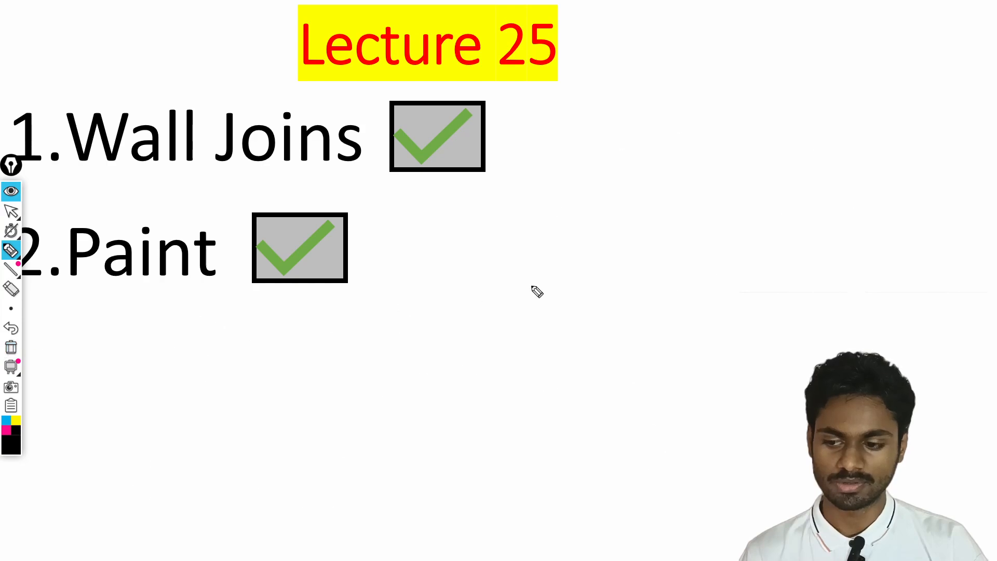
Advance to the closing slide, tick the subscribe, like and share boxes, and open the Windows Start menu.
left_click(830, 232)
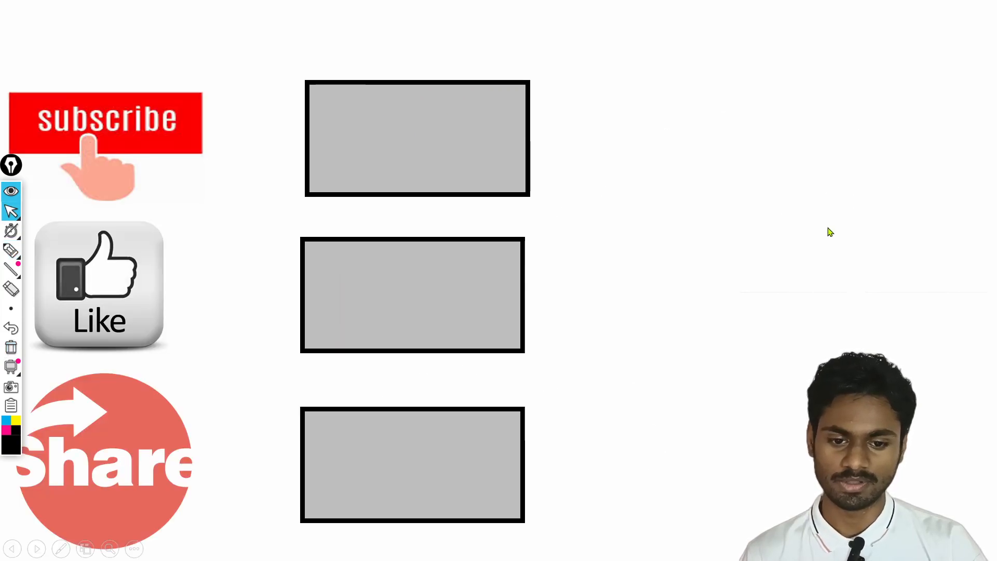
left_click(442, 138)
left_click(382, 304)
left_click(366, 421)
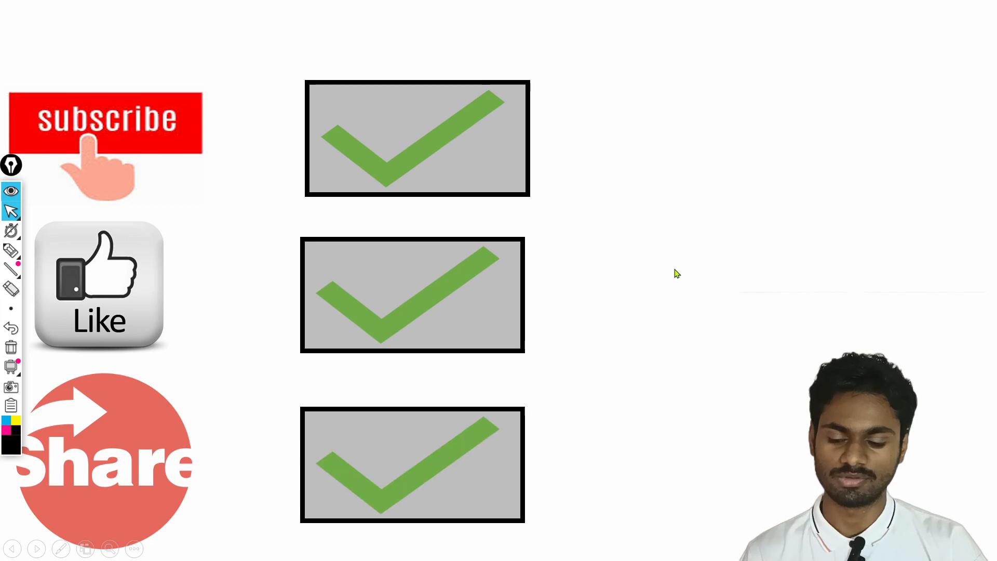
key("super")
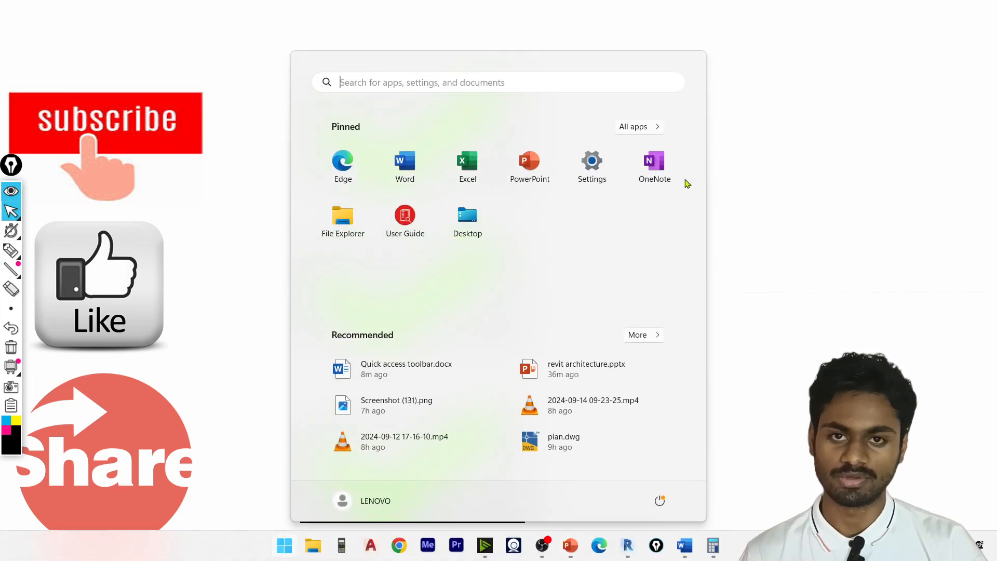